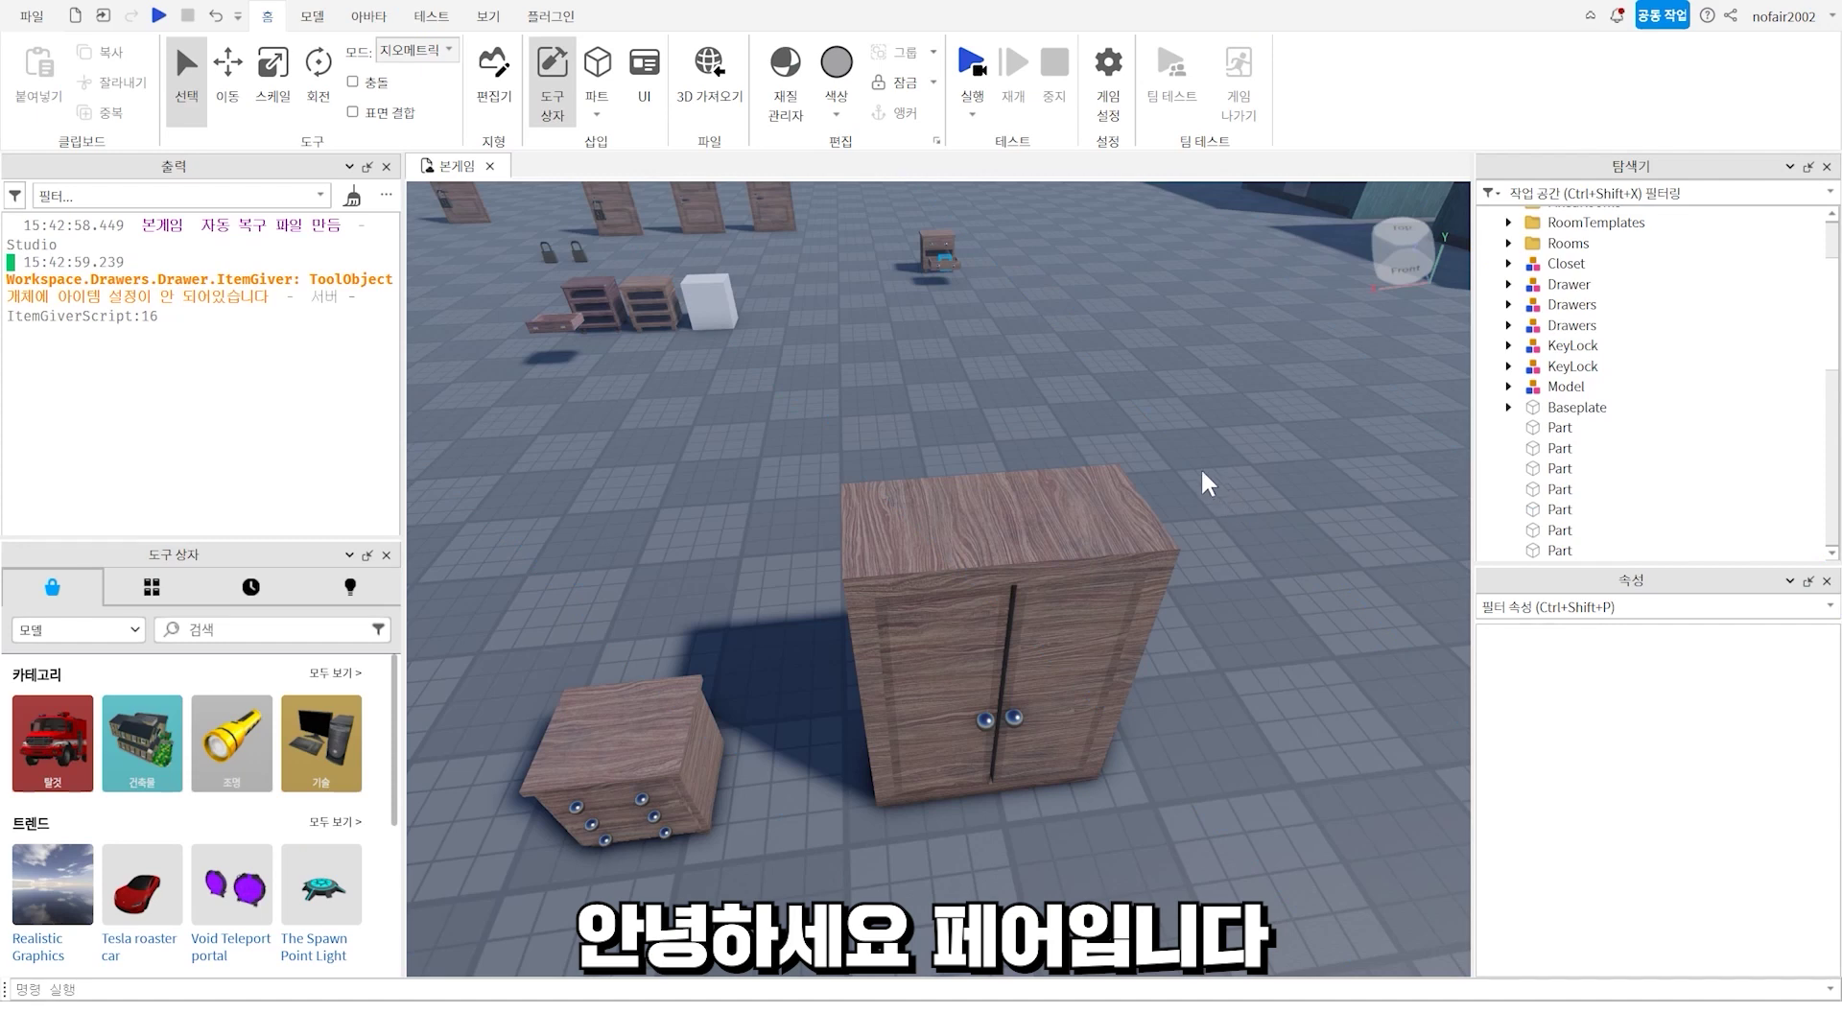
# - Examine the closet and chest of drawers, the script inside the Closet model, and the surrounding room models
pyautogui.moveTo(1192, 457); pyautogui.dragTo(1183, 447, button='right')
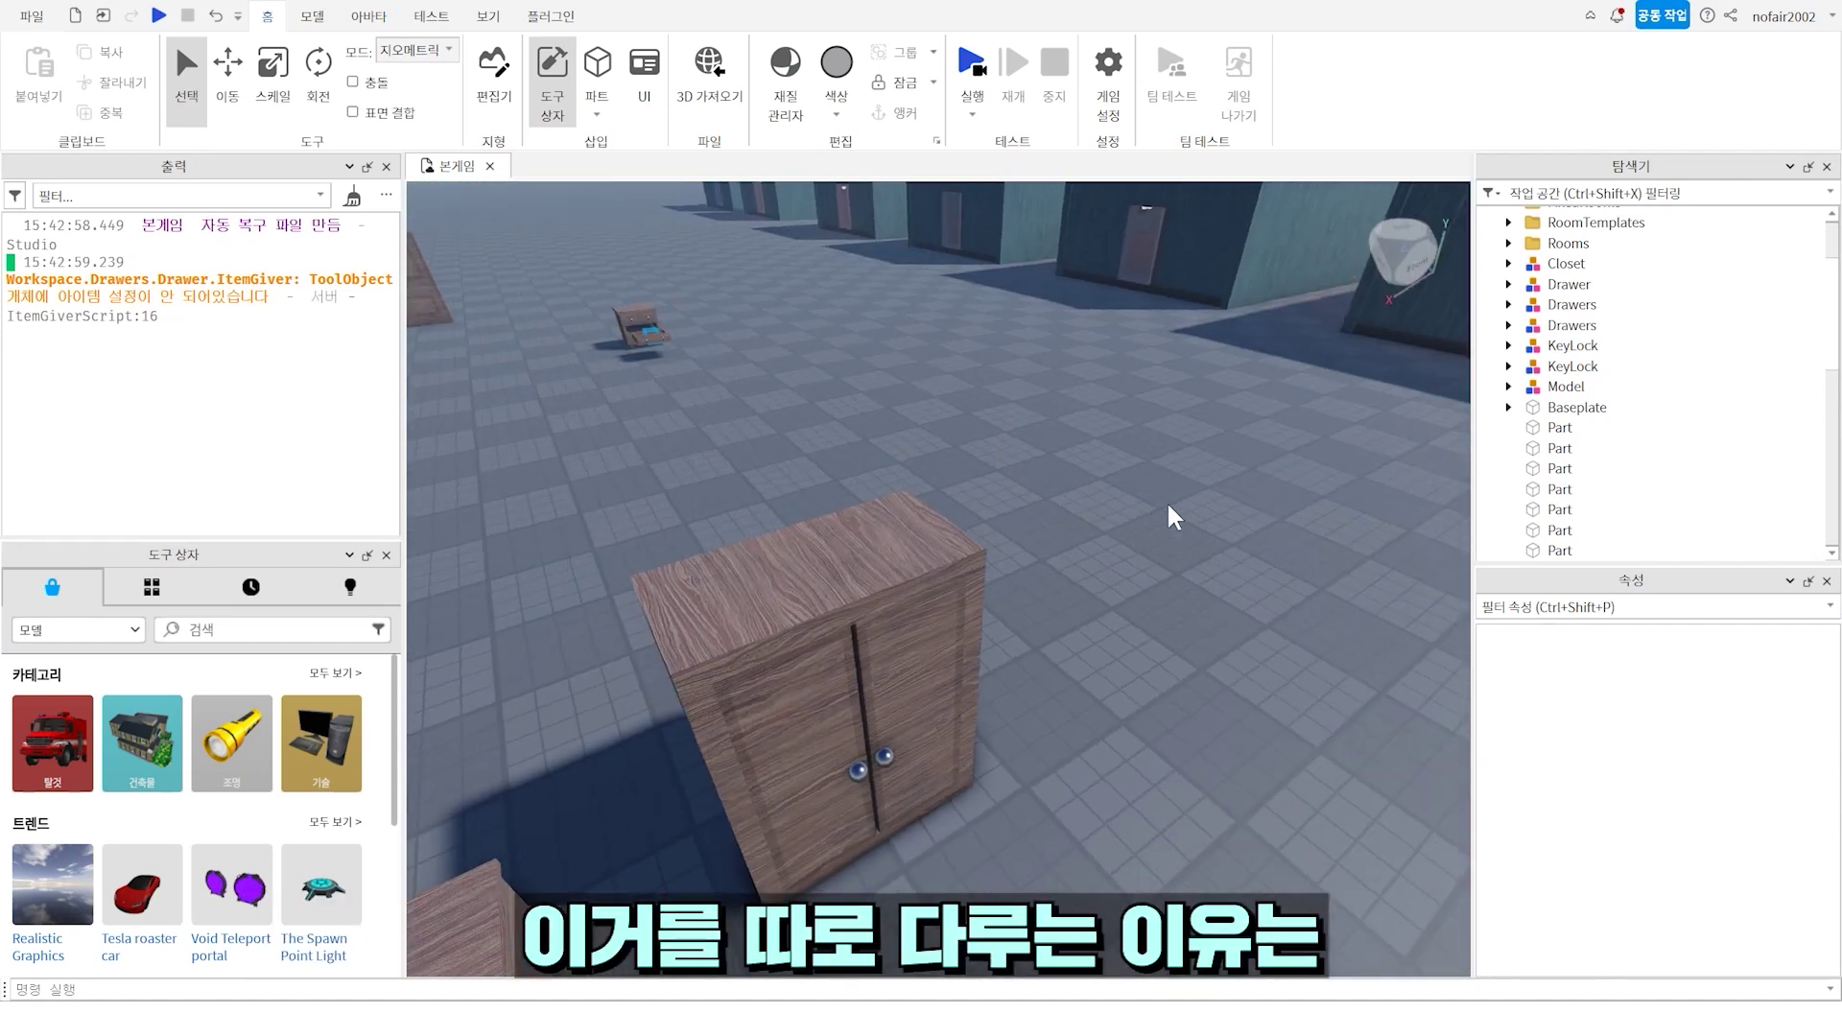
pyautogui.click(876, 588)
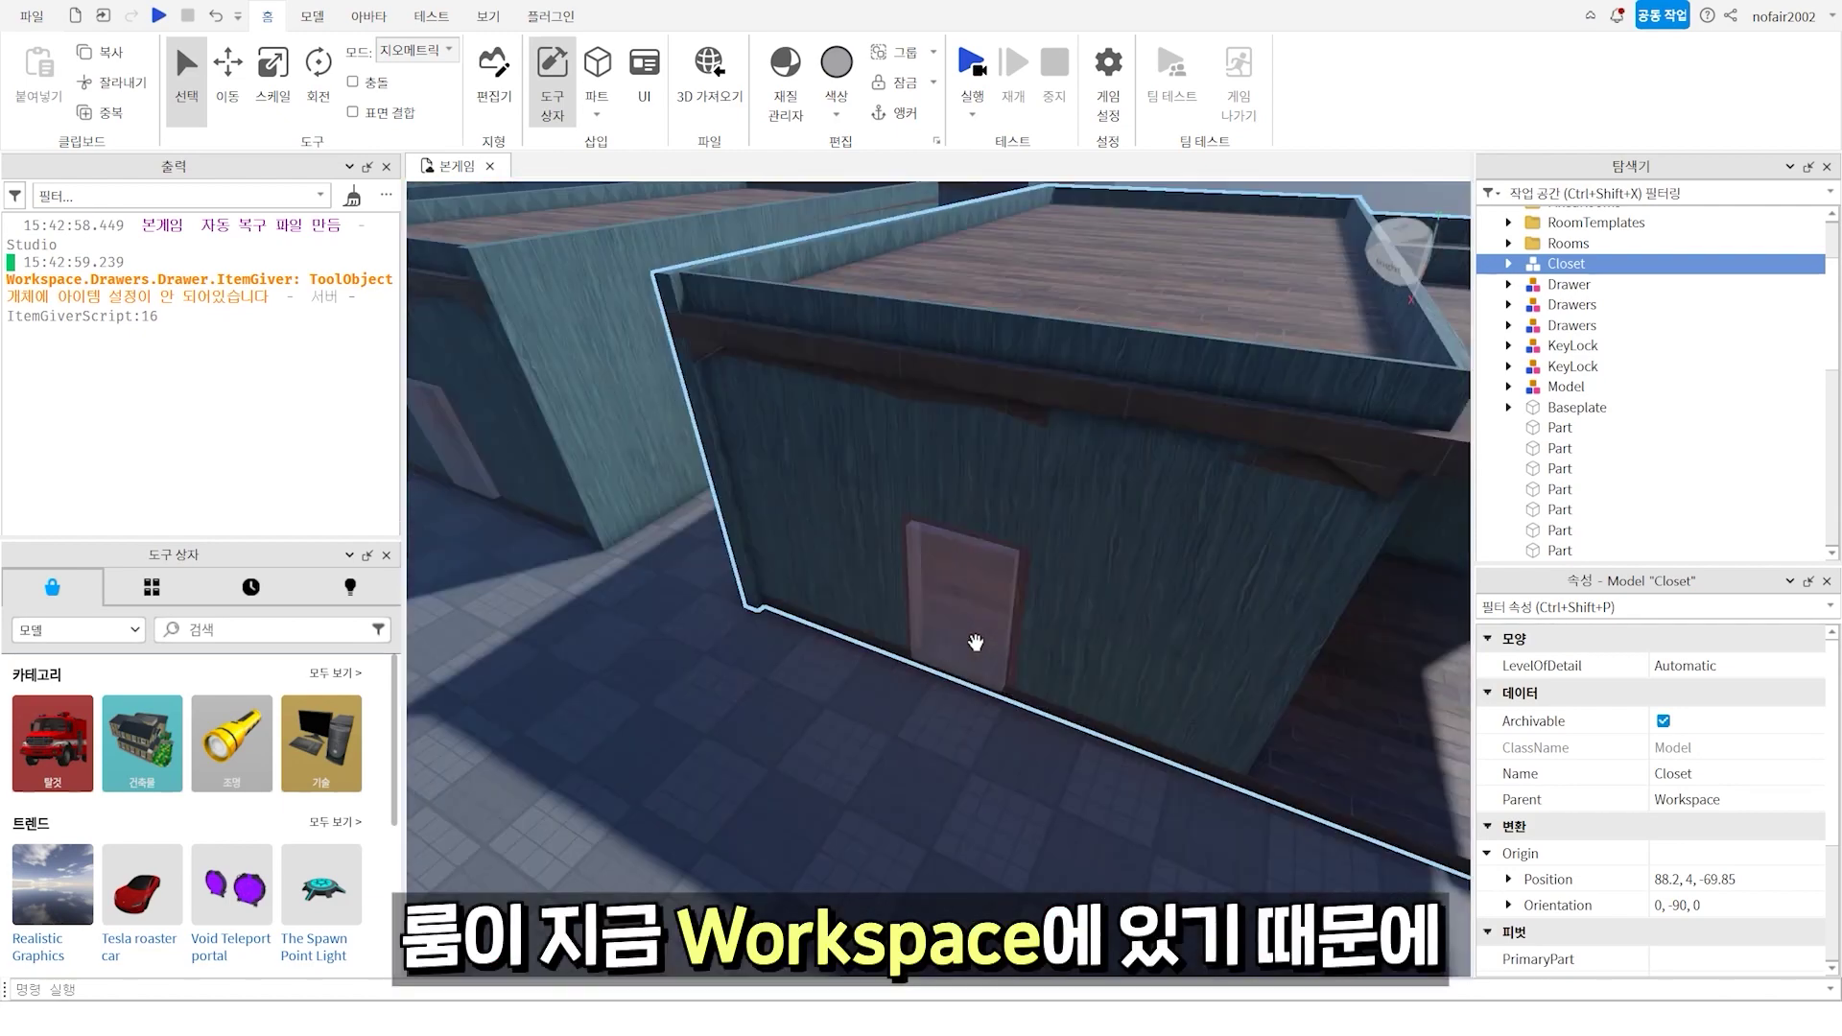
pyautogui.scroll(-3, 1080, 459)
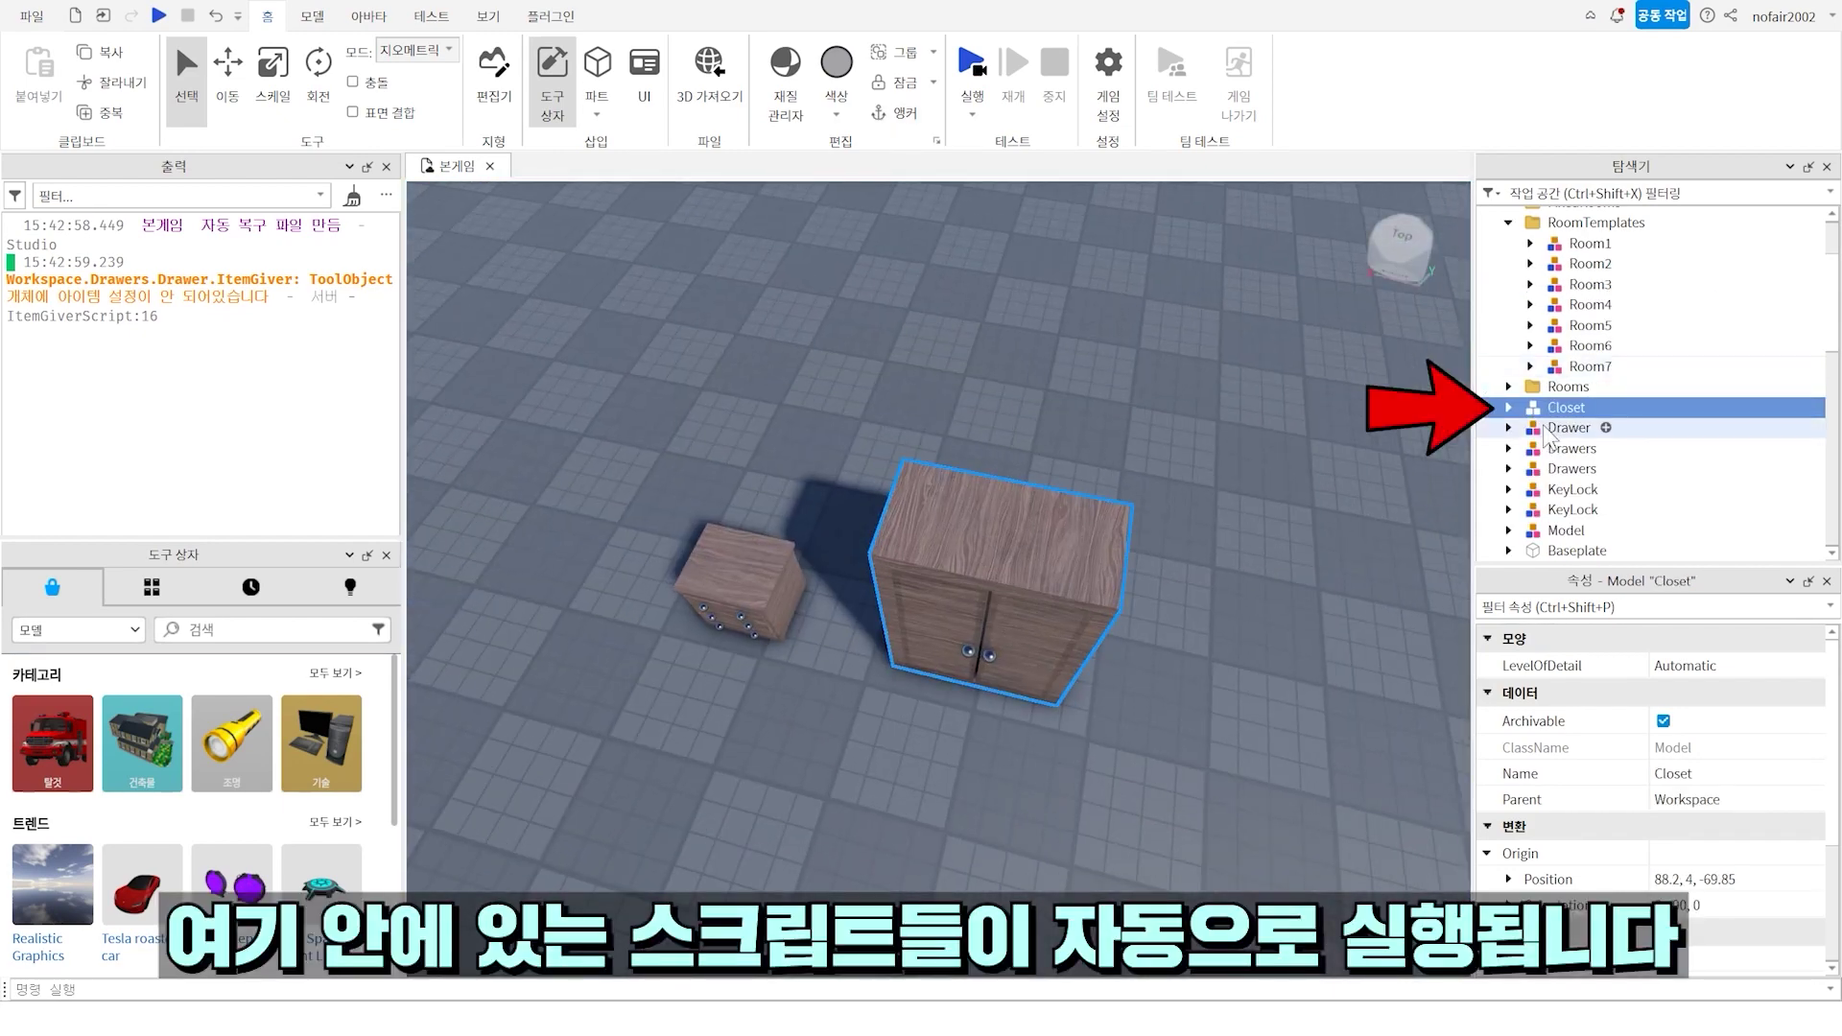
pyautogui.click(1508, 406)
pyautogui.click(1534, 431)
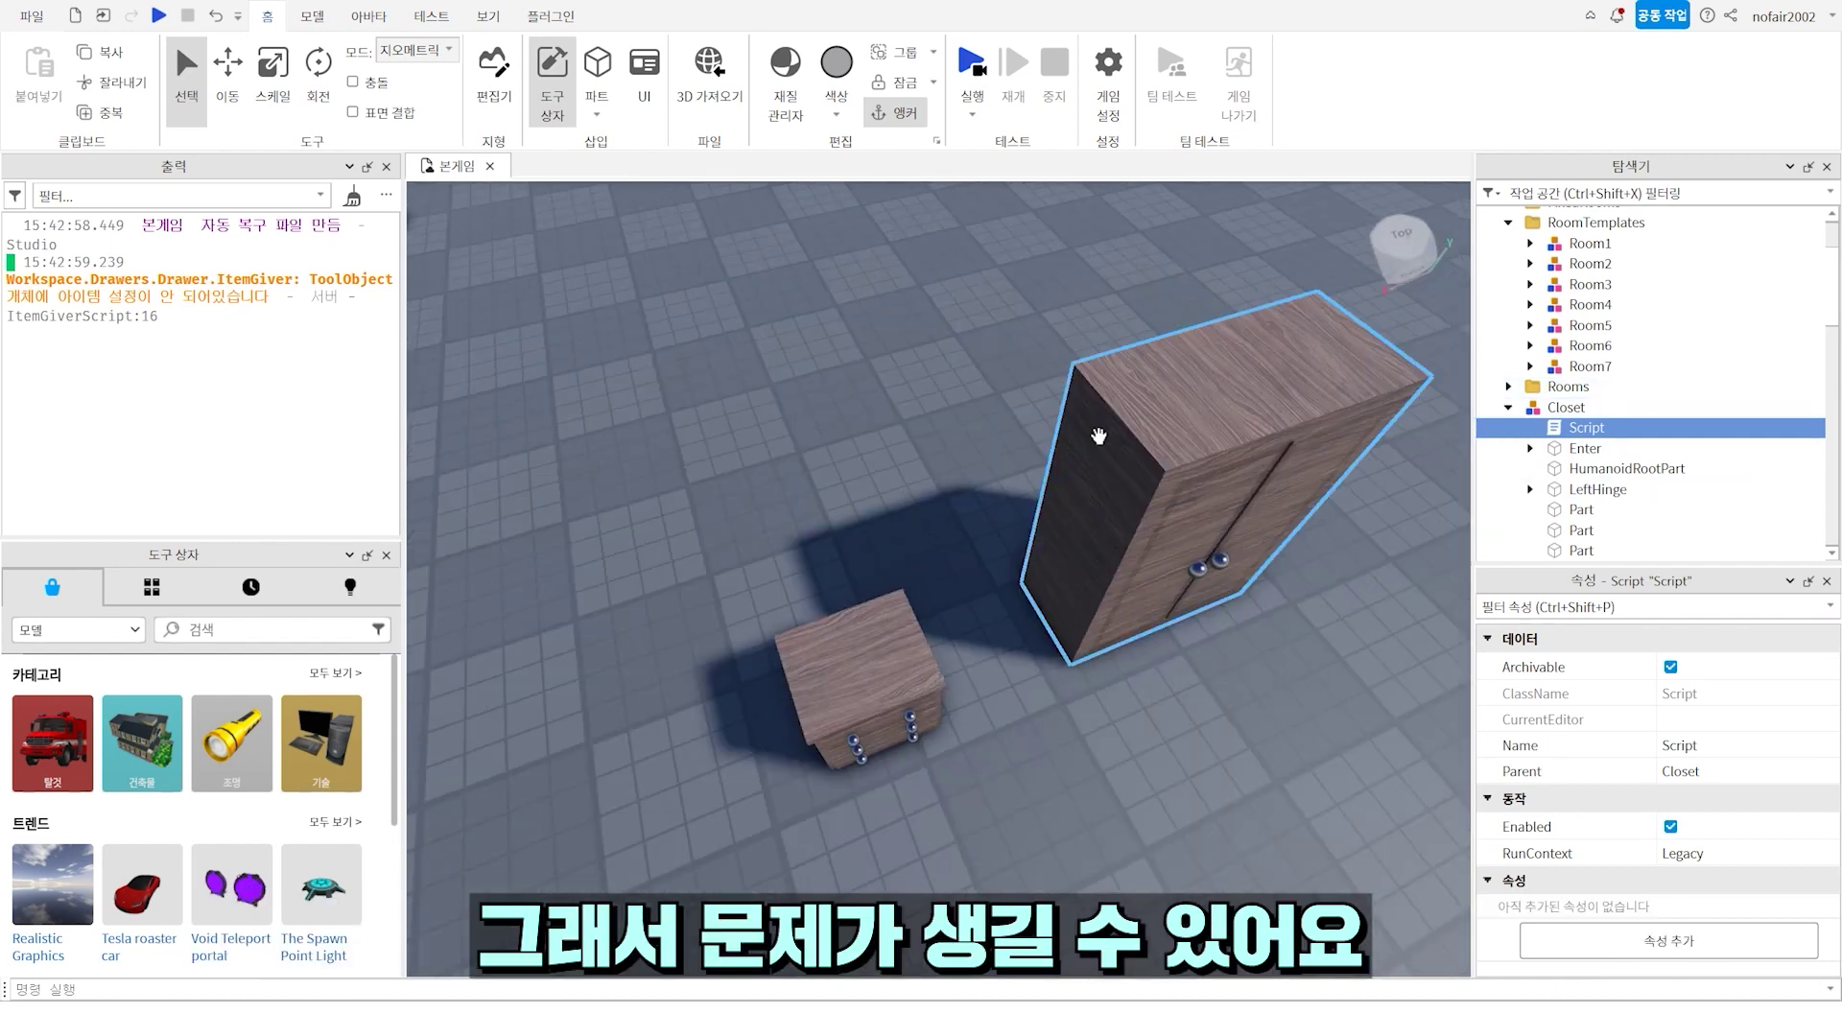
pyautogui.moveTo(1103, 452); pyautogui.dragTo(969, 533, button='right')
pyautogui.scroll(-5, 1094, 461)
pyautogui.moveTo(1091, 426); pyautogui.dragTo(771, 757, button='right')
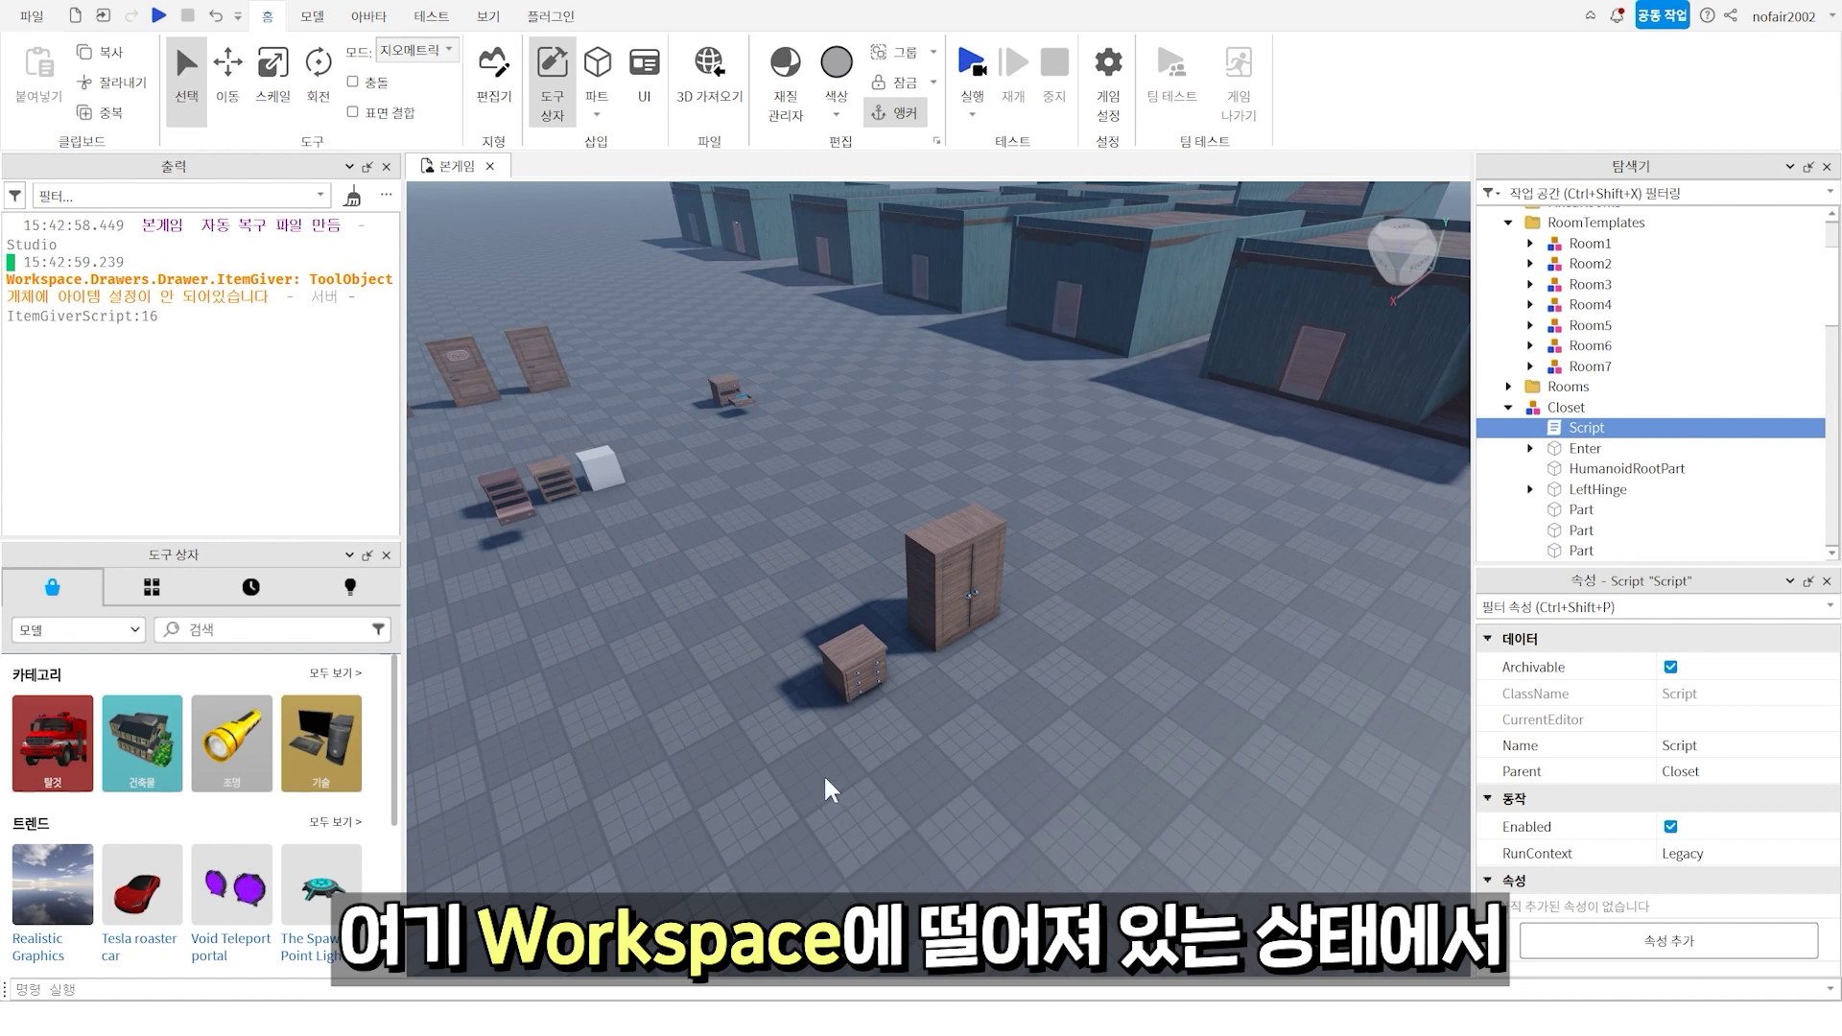
pyautogui.moveTo(1010, 544); pyautogui.dragTo(912, 545, button='right')
pyautogui.scroll(8, 1011, 550)
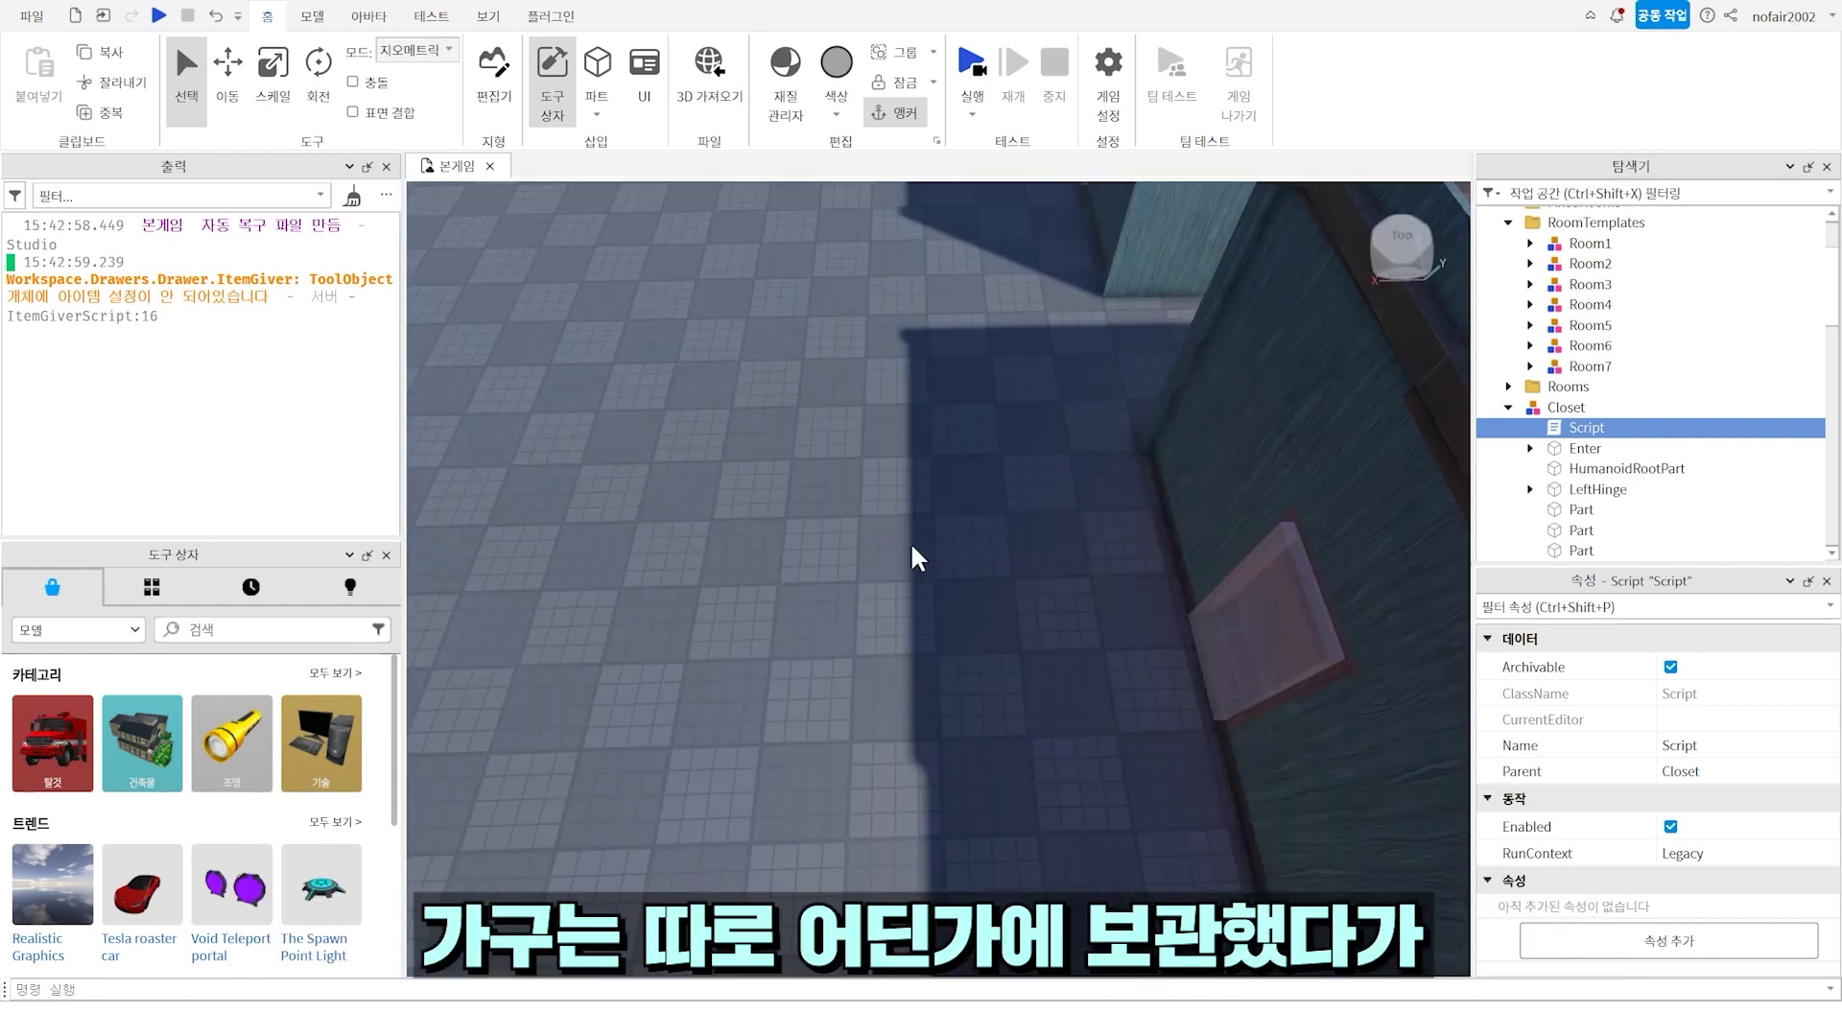
pyautogui.moveTo(912, 545); pyautogui.dragTo(945, 537, button='right')
pyautogui.moveTo(1103, 432); pyautogui.dragTo(558, 712)
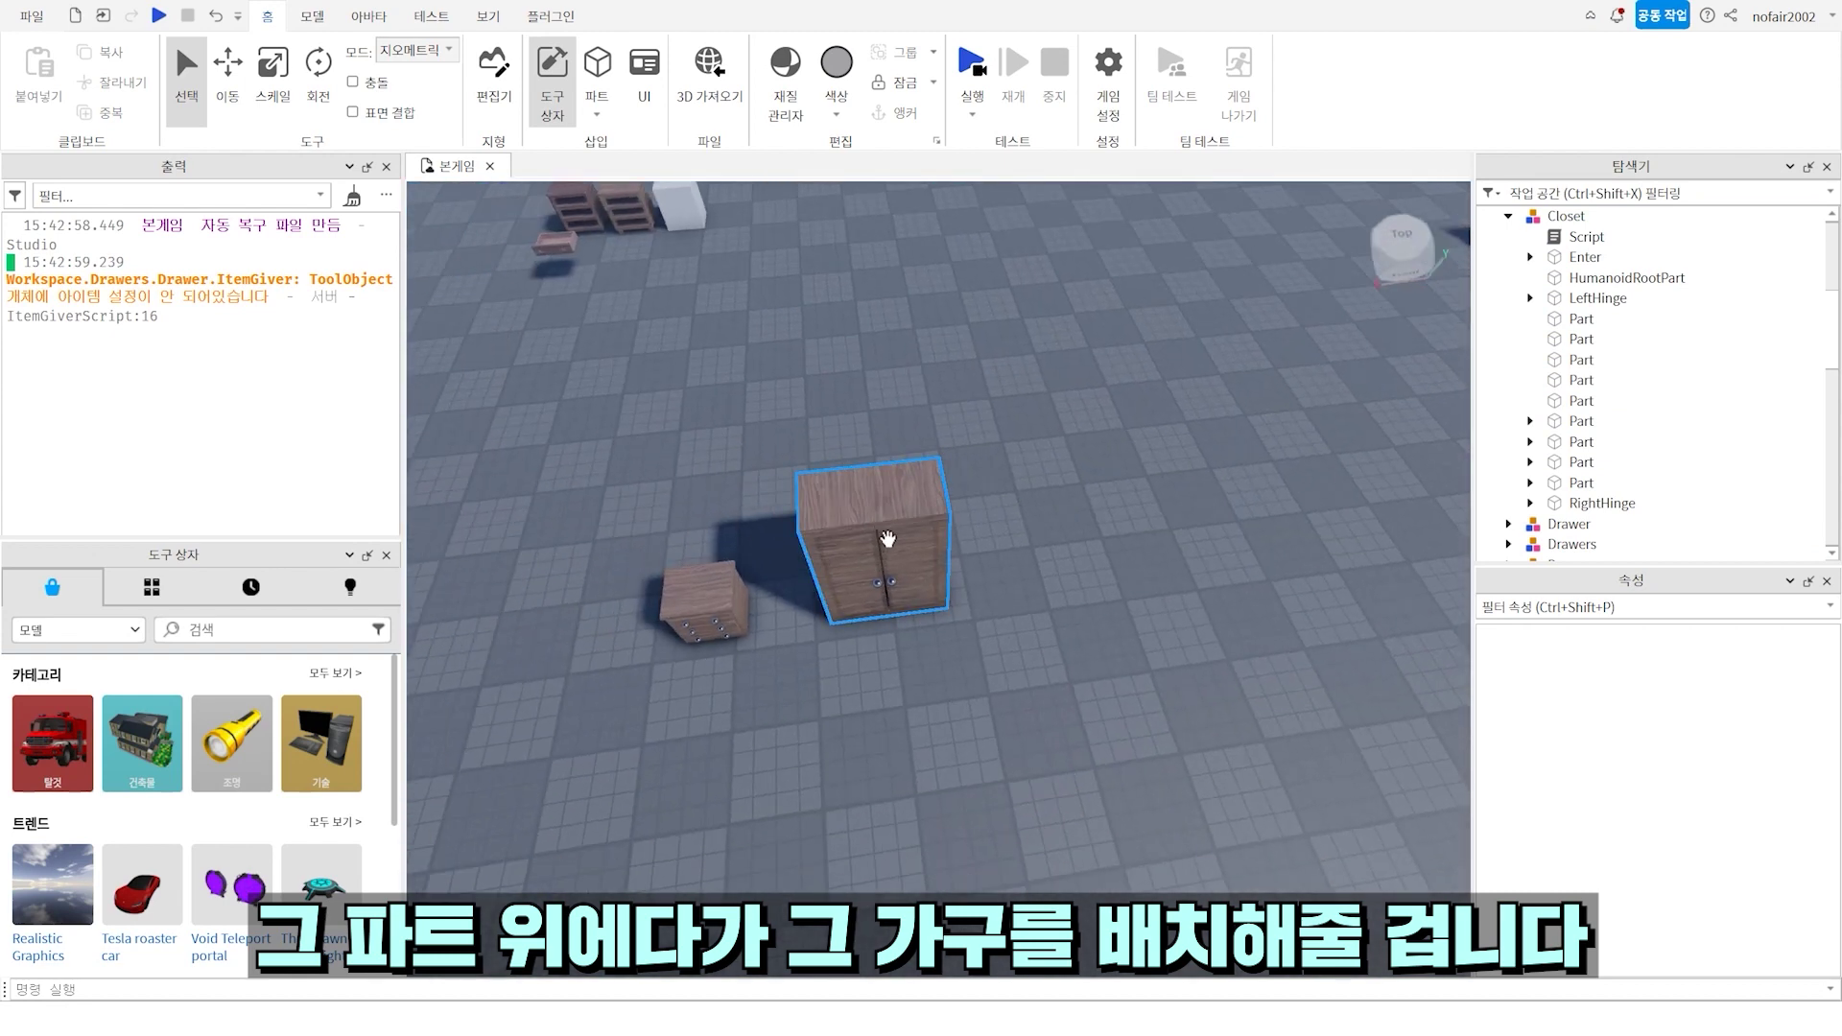
pyautogui.scroll(5, 1573, 433)
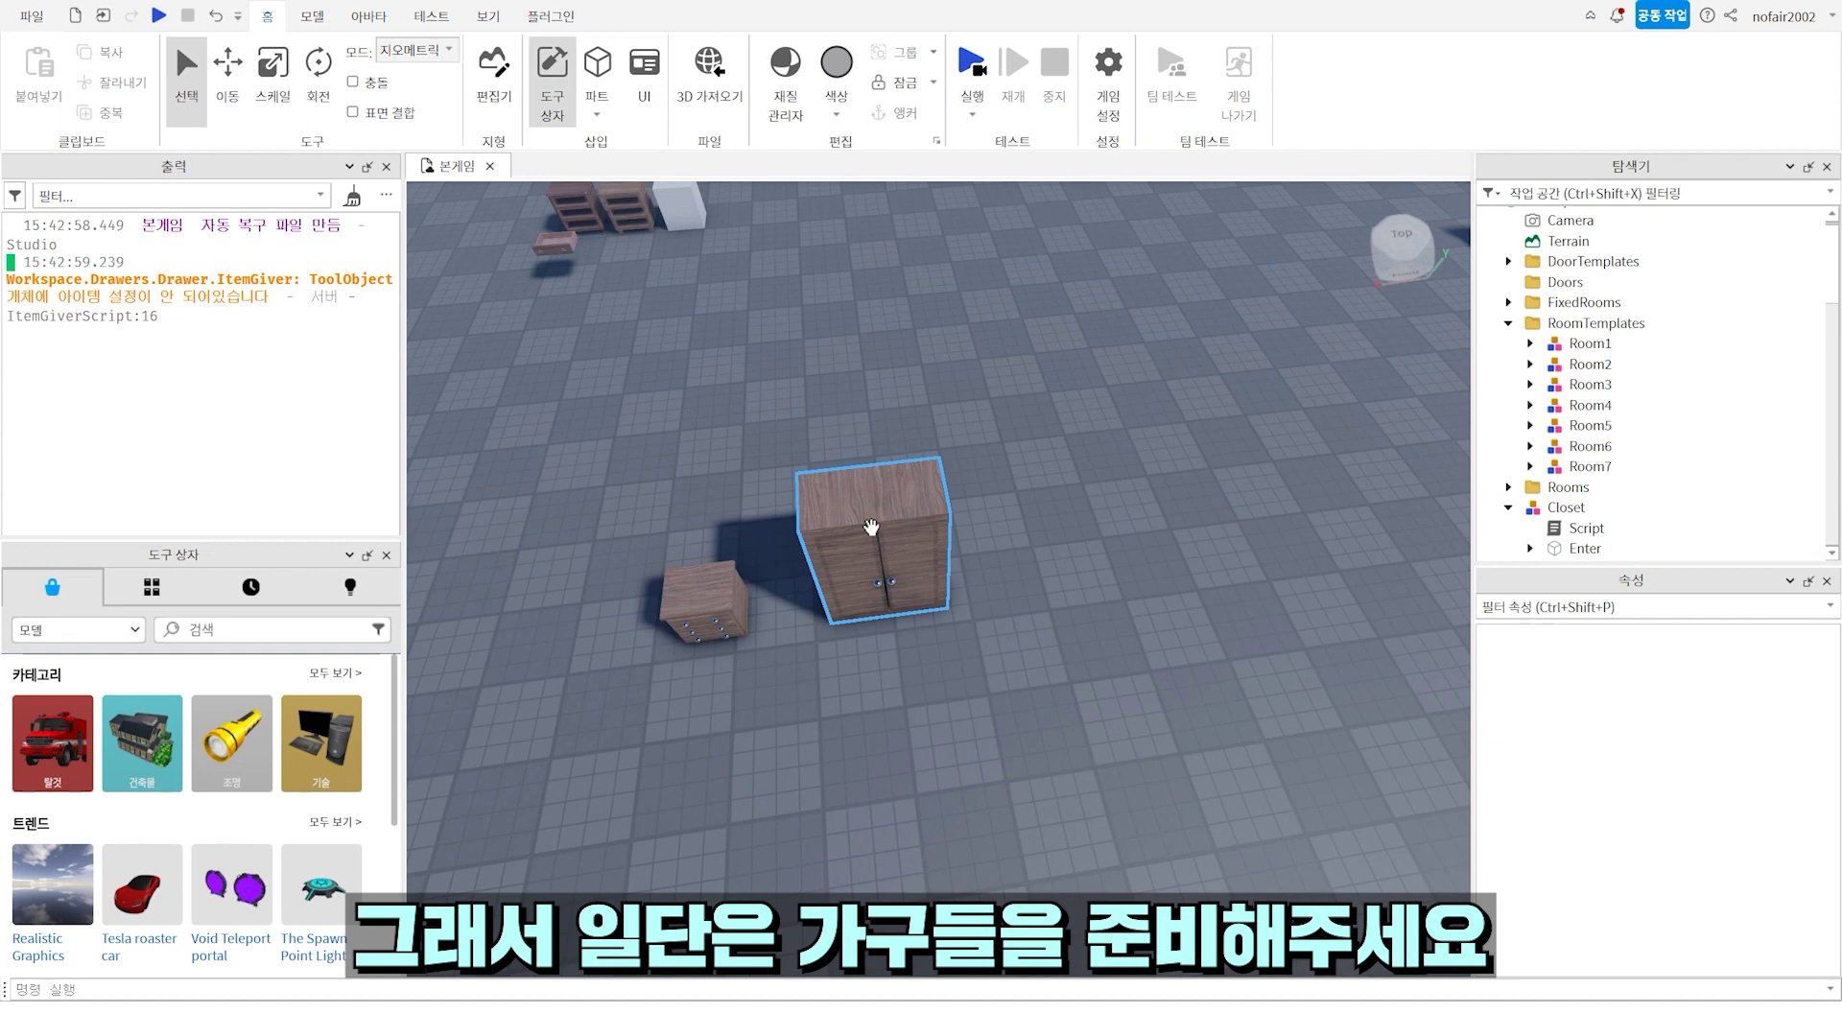
pyautogui.click(872, 527)
pyautogui.click(674, 592)
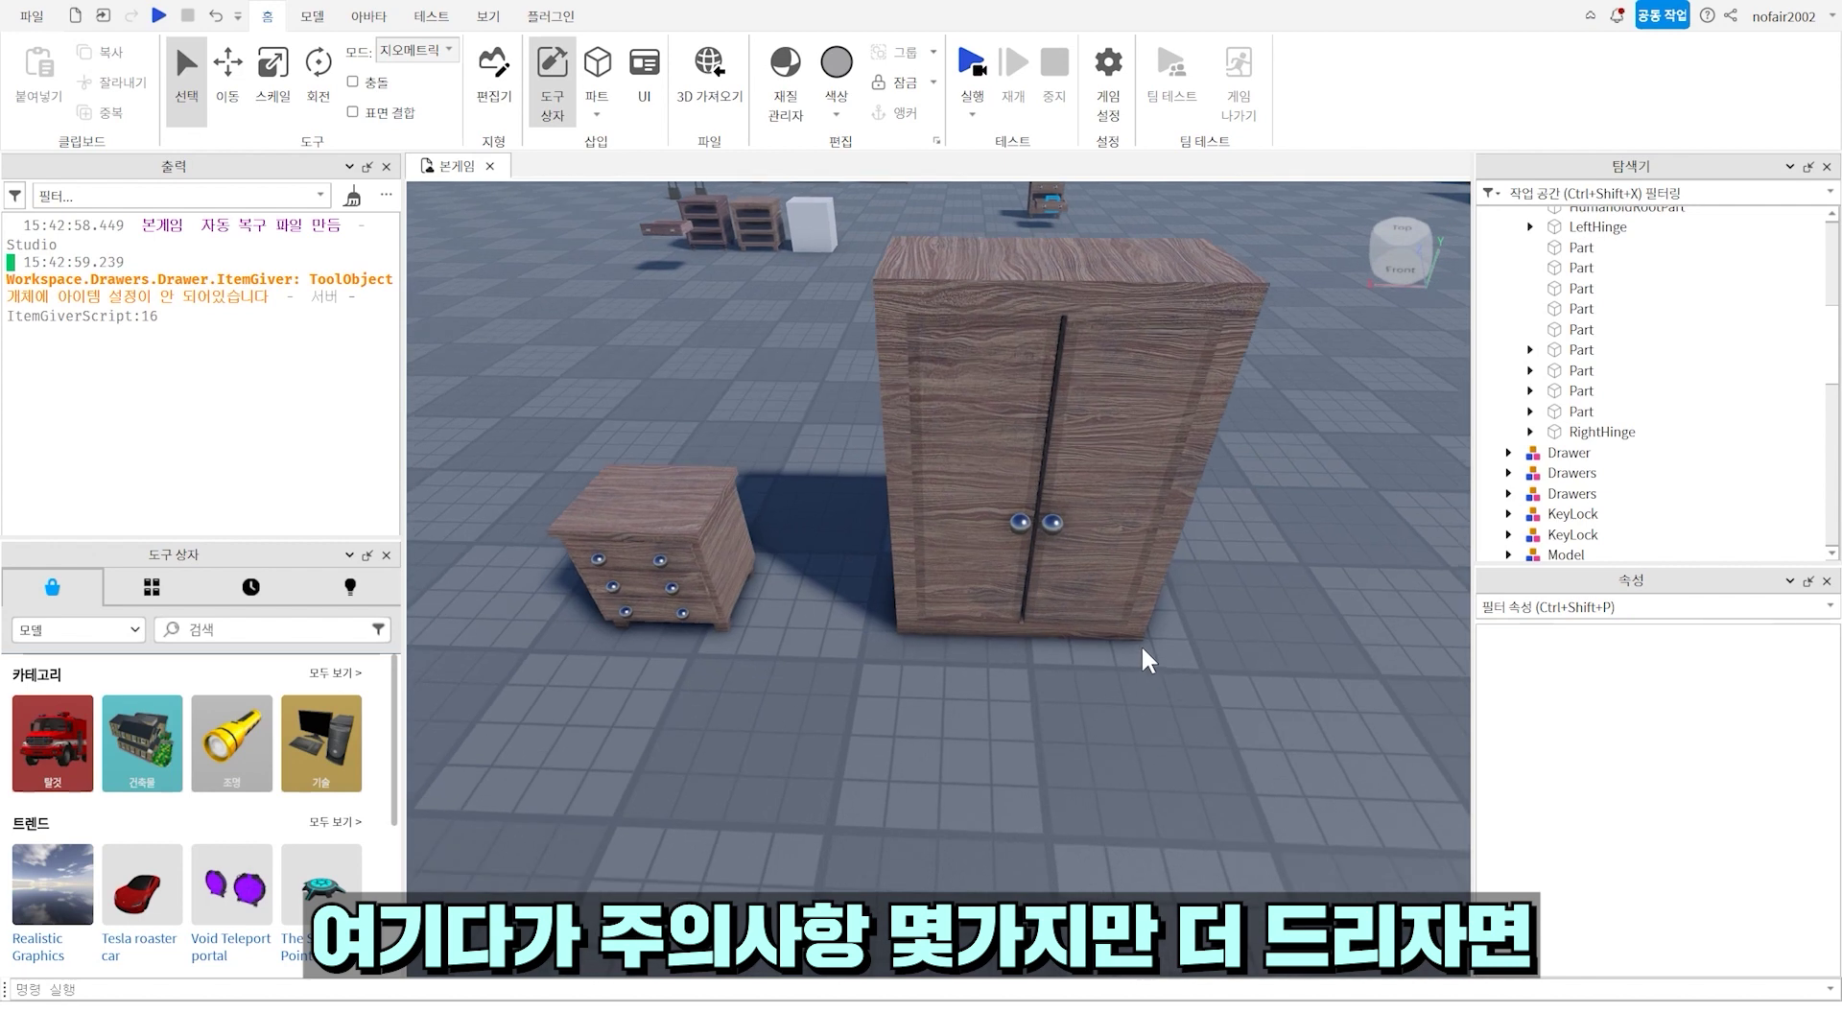
pyautogui.scroll(-2, 1125, 666)
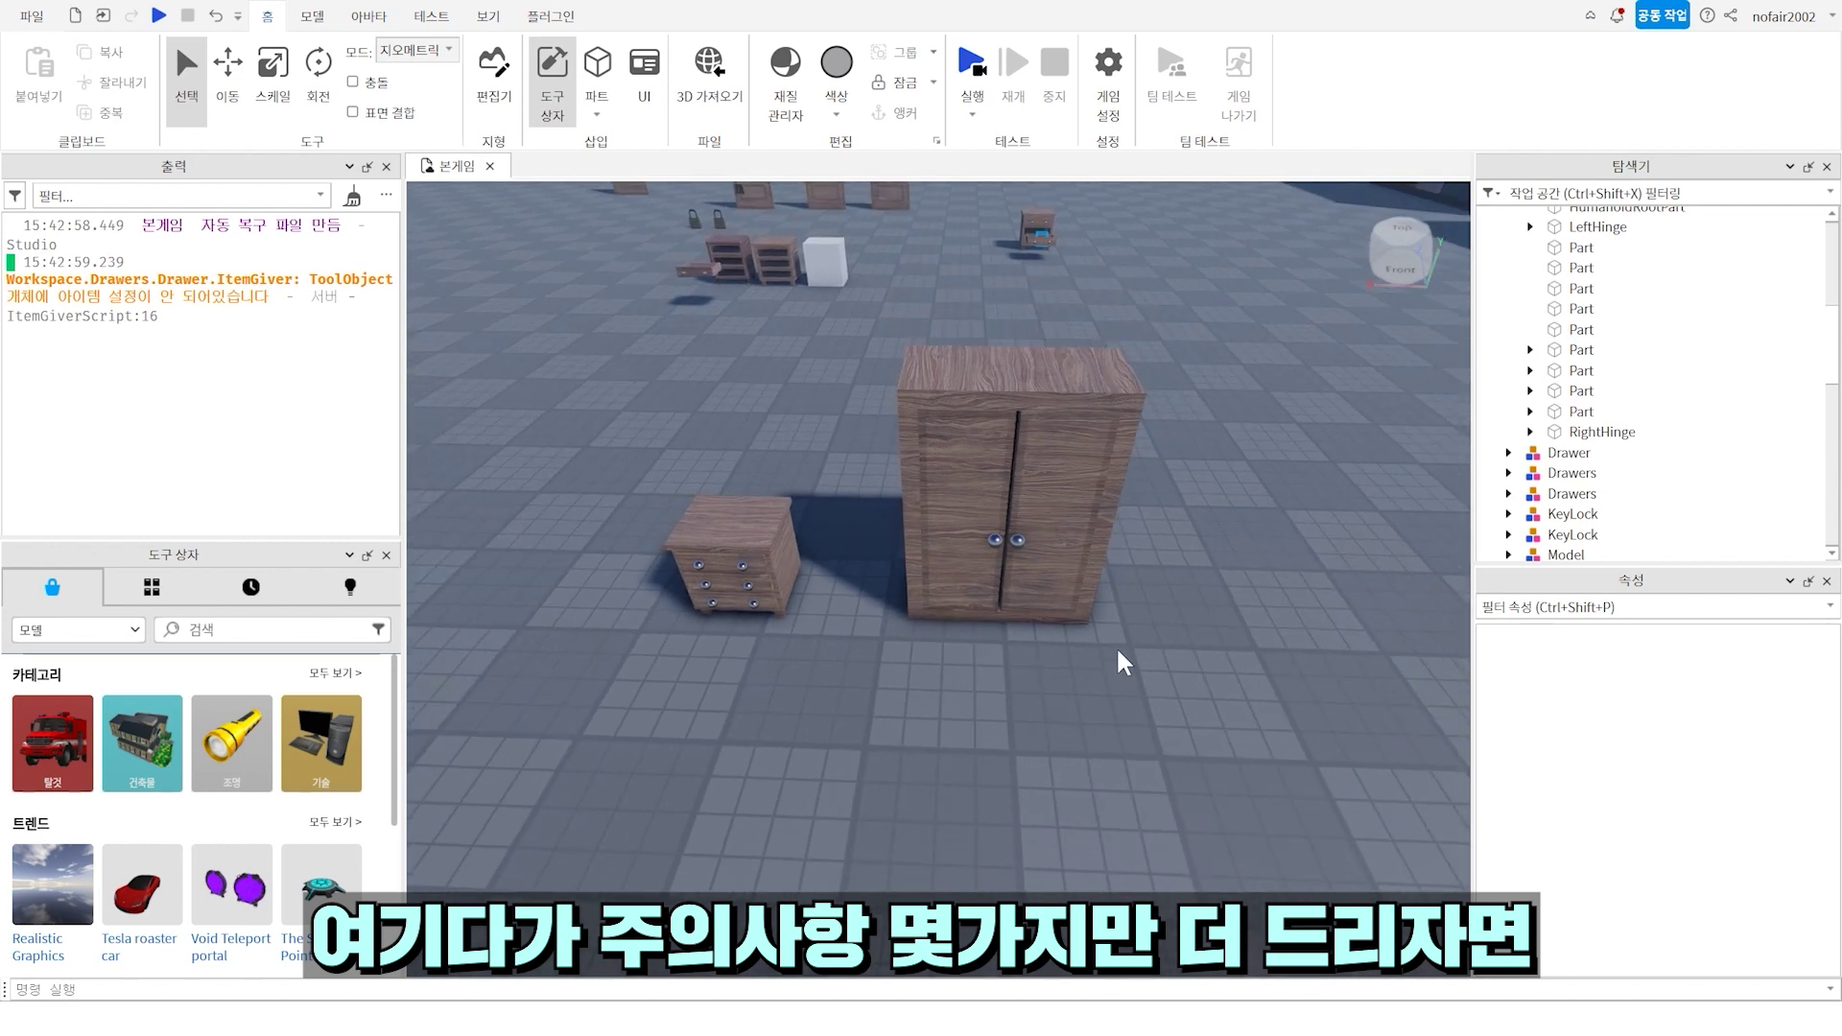
# - Turn on pivot editing for the Closet model
pyautogui.click(1096, 571)
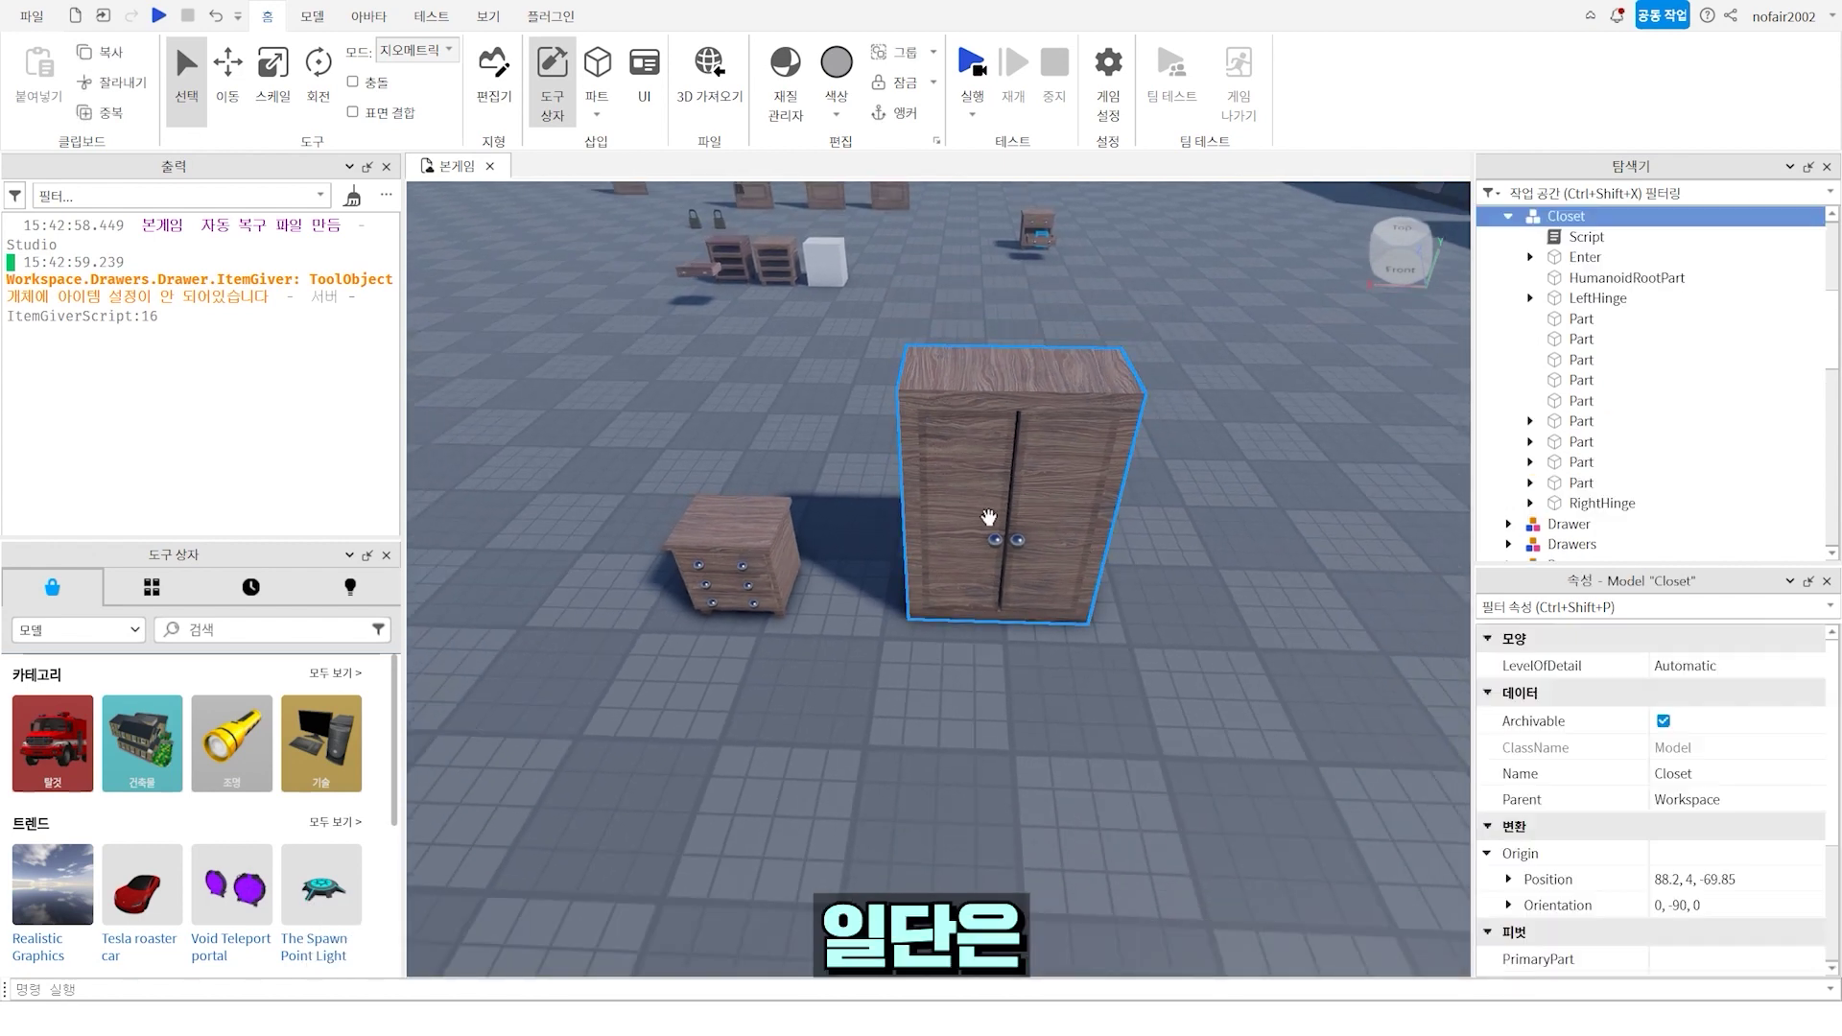
pyautogui.keyDown('shift'); pyautogui.click(743, 576); pyautogui.keyUp('shift')
pyautogui.click(306, 27)
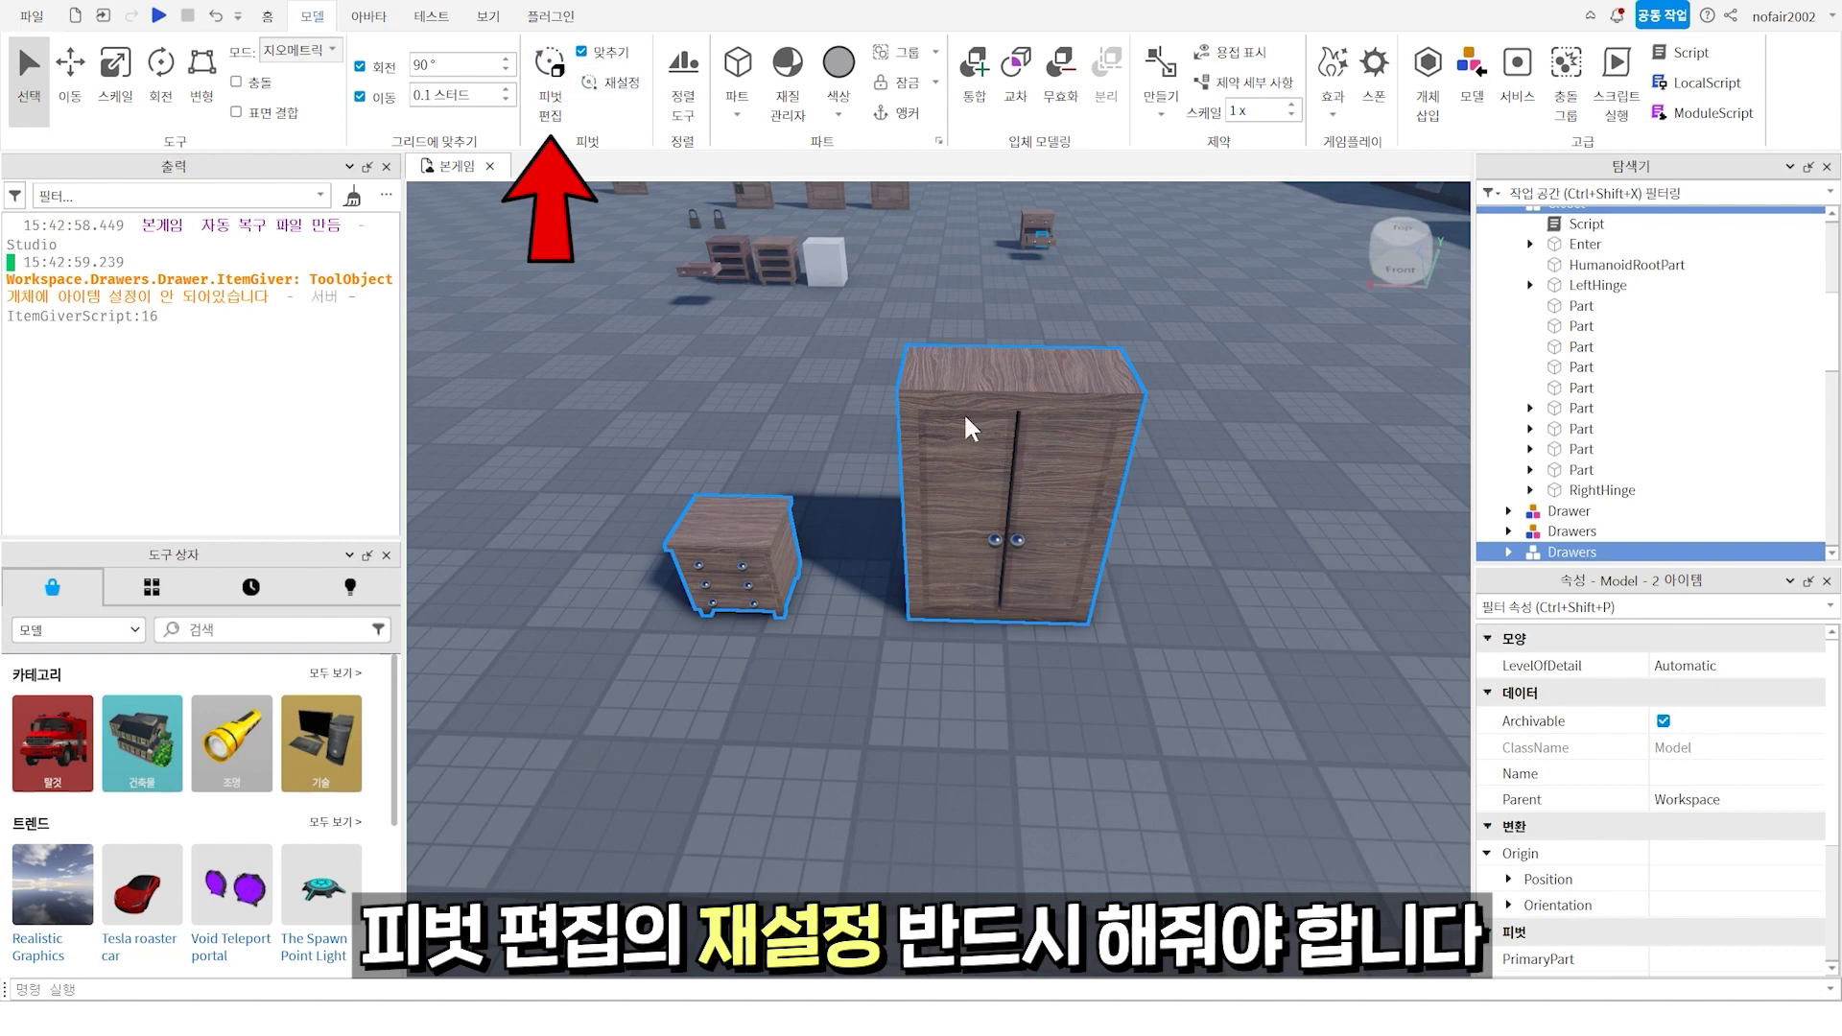
pyautogui.click(1052, 493)
pyautogui.moveTo(1052, 493); pyautogui.dragTo(1008, 481, button='right')
pyautogui.click(550, 81)
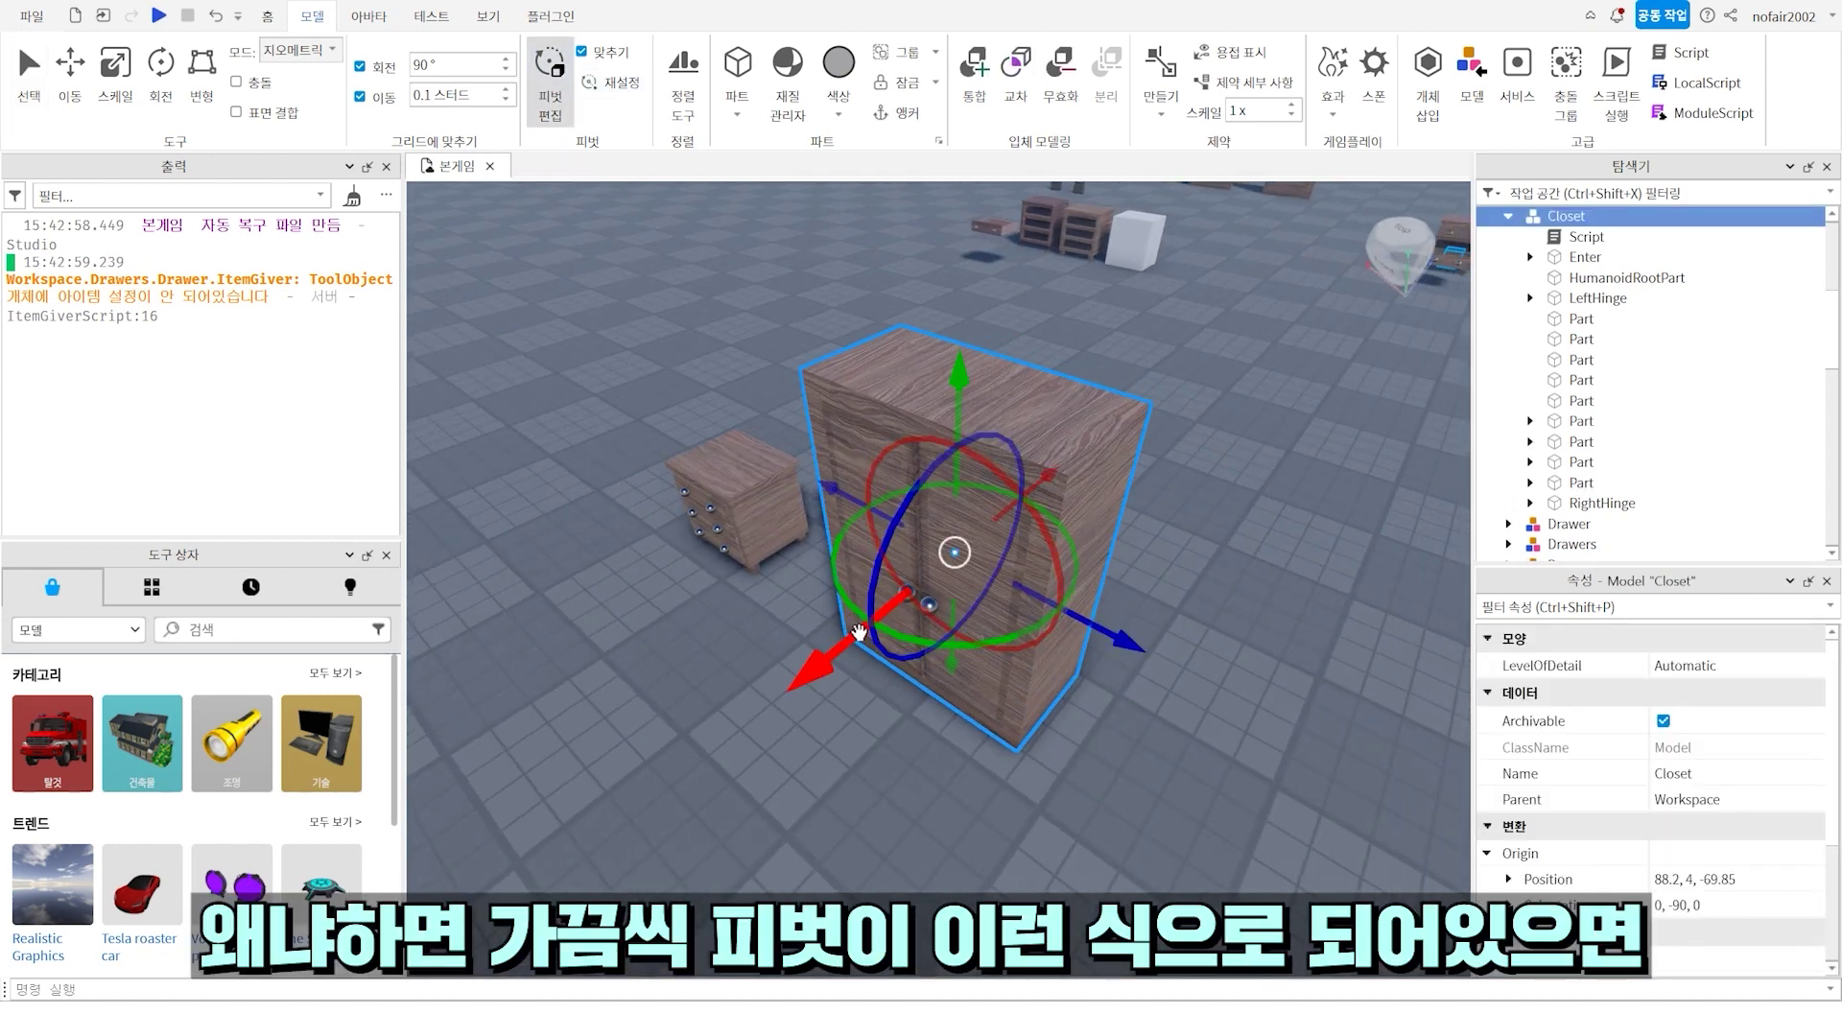
# - Move the closet's pivot out in front of its doors and inspect the offset
pyautogui.moveTo(860, 633); pyautogui.dragTo(748, 721)
pyautogui.click(1130, 740)
pyautogui.click(1041, 604)
pyautogui.moveTo(1040, 605); pyautogui.dragTo(846, 351, button='right')
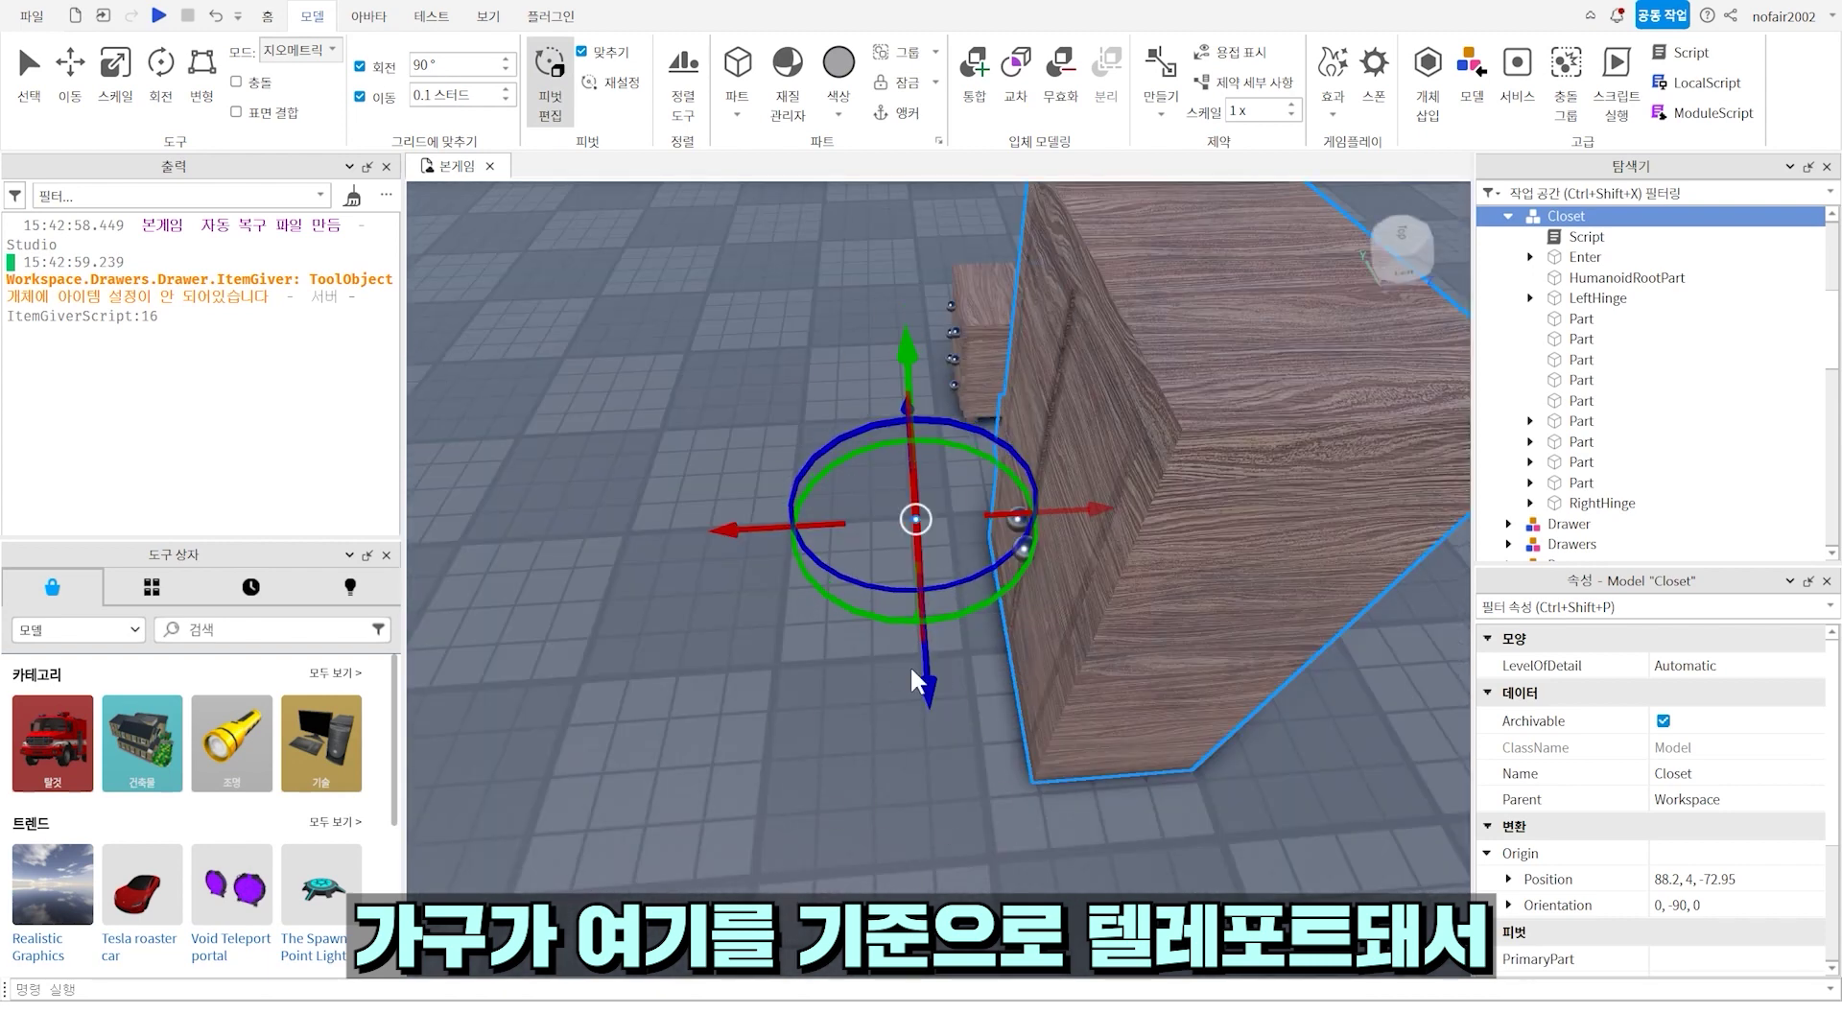
# - Reset the closet's pivot to its default position
pyautogui.click(615, 86)
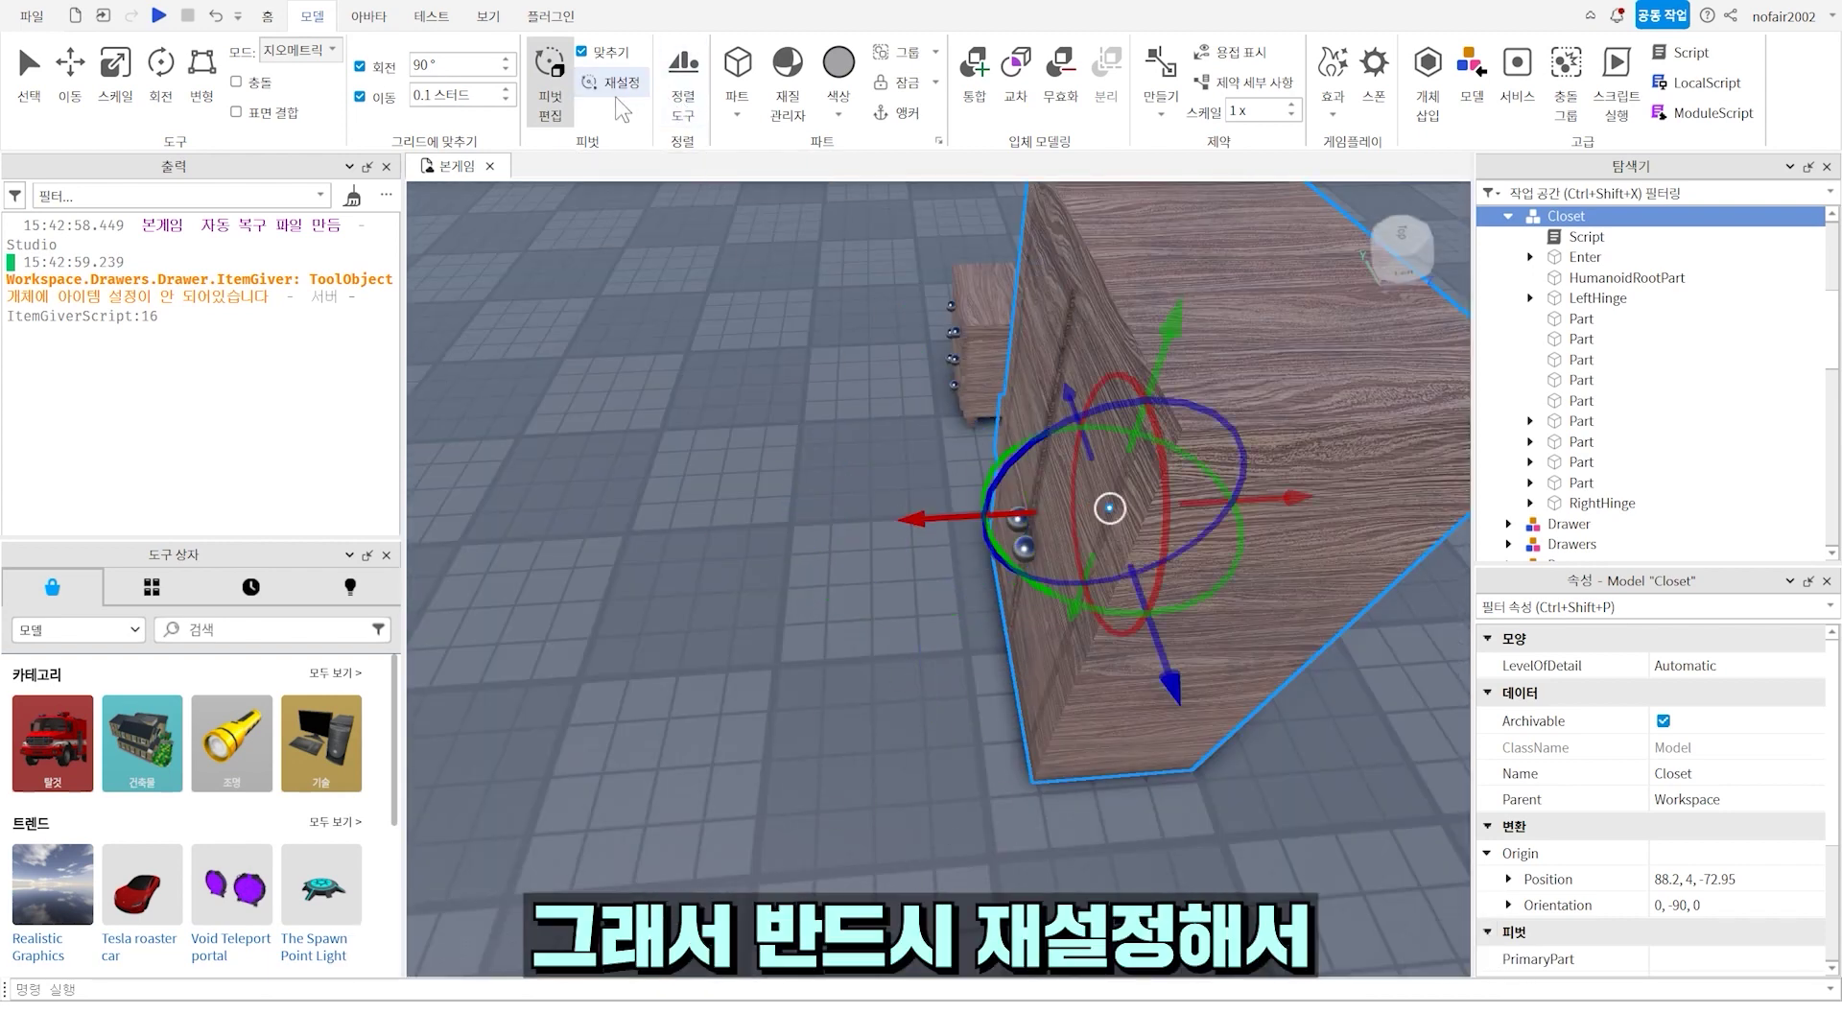
pyautogui.moveTo(1068, 521); pyautogui.dragTo(1078, 526, button='right')
pyautogui.click(695, 605)
pyautogui.moveTo(694, 604); pyautogui.dragTo(694, 614, button='right')
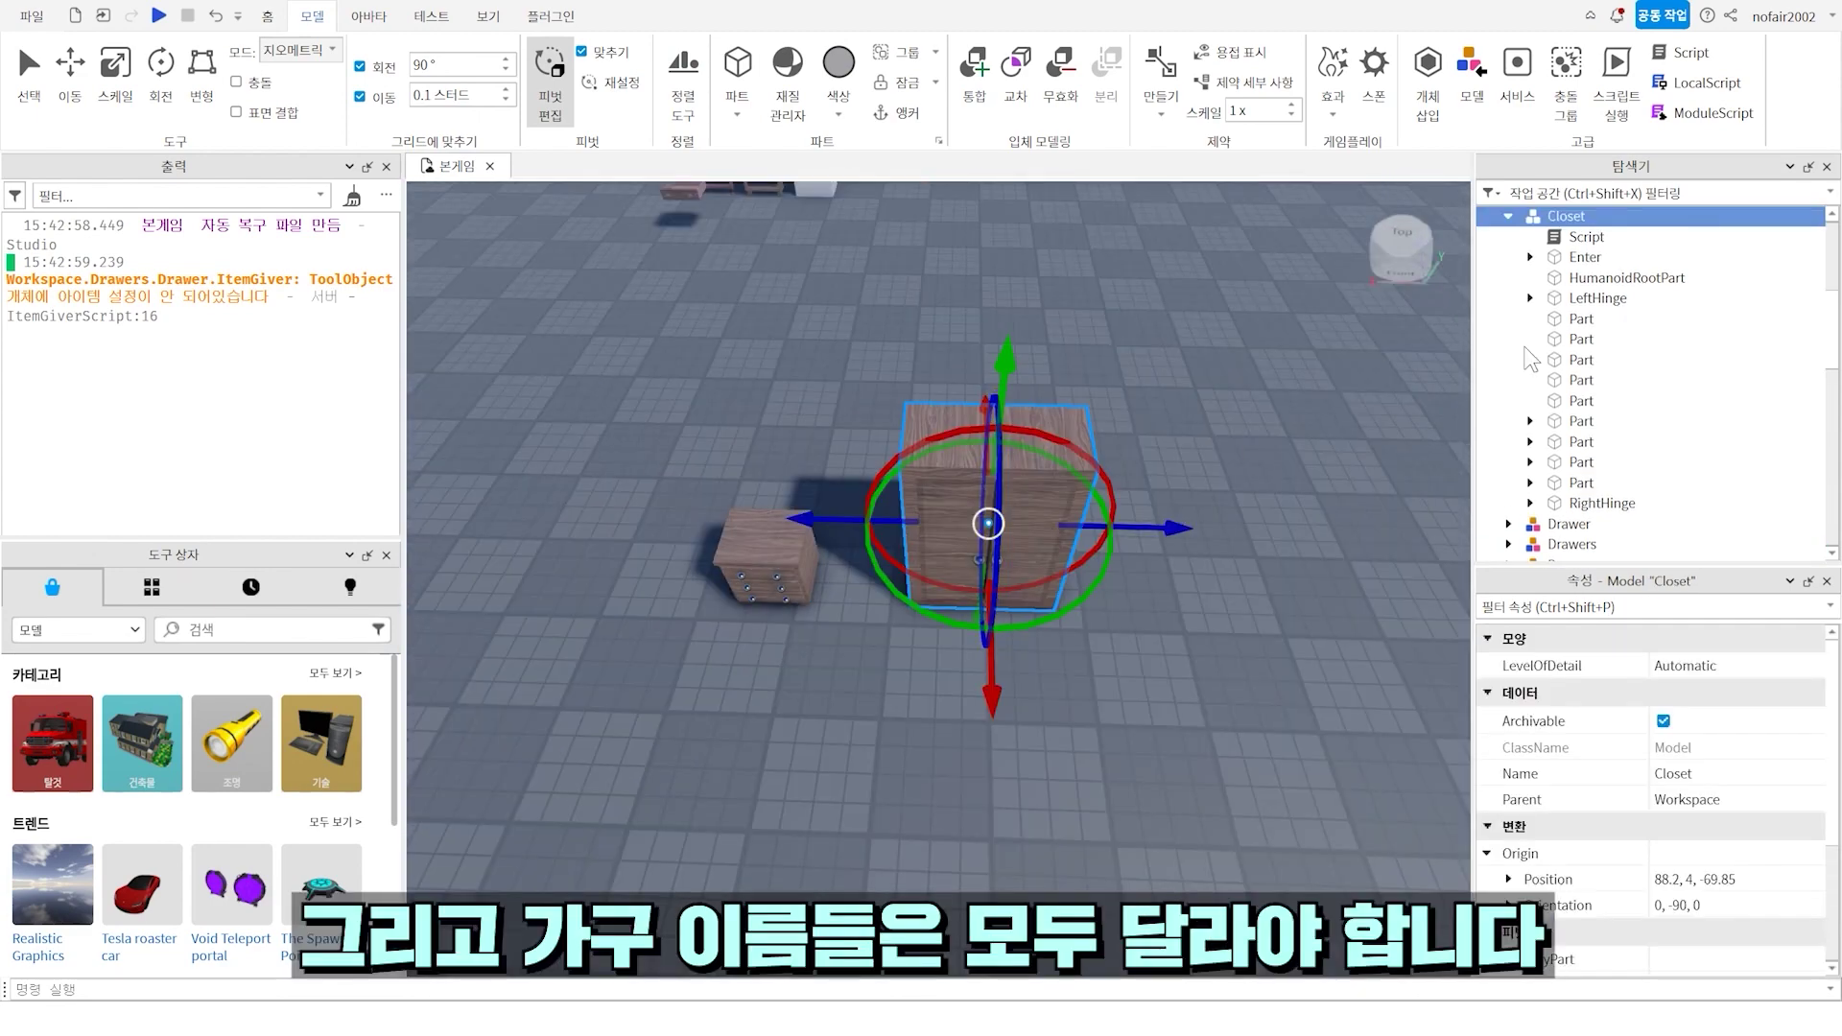
# - Rename the chest of drawers model beside the closet to Drawers
pyautogui.scroll(1, 1512, 279)
pyautogui.click(1507, 274)
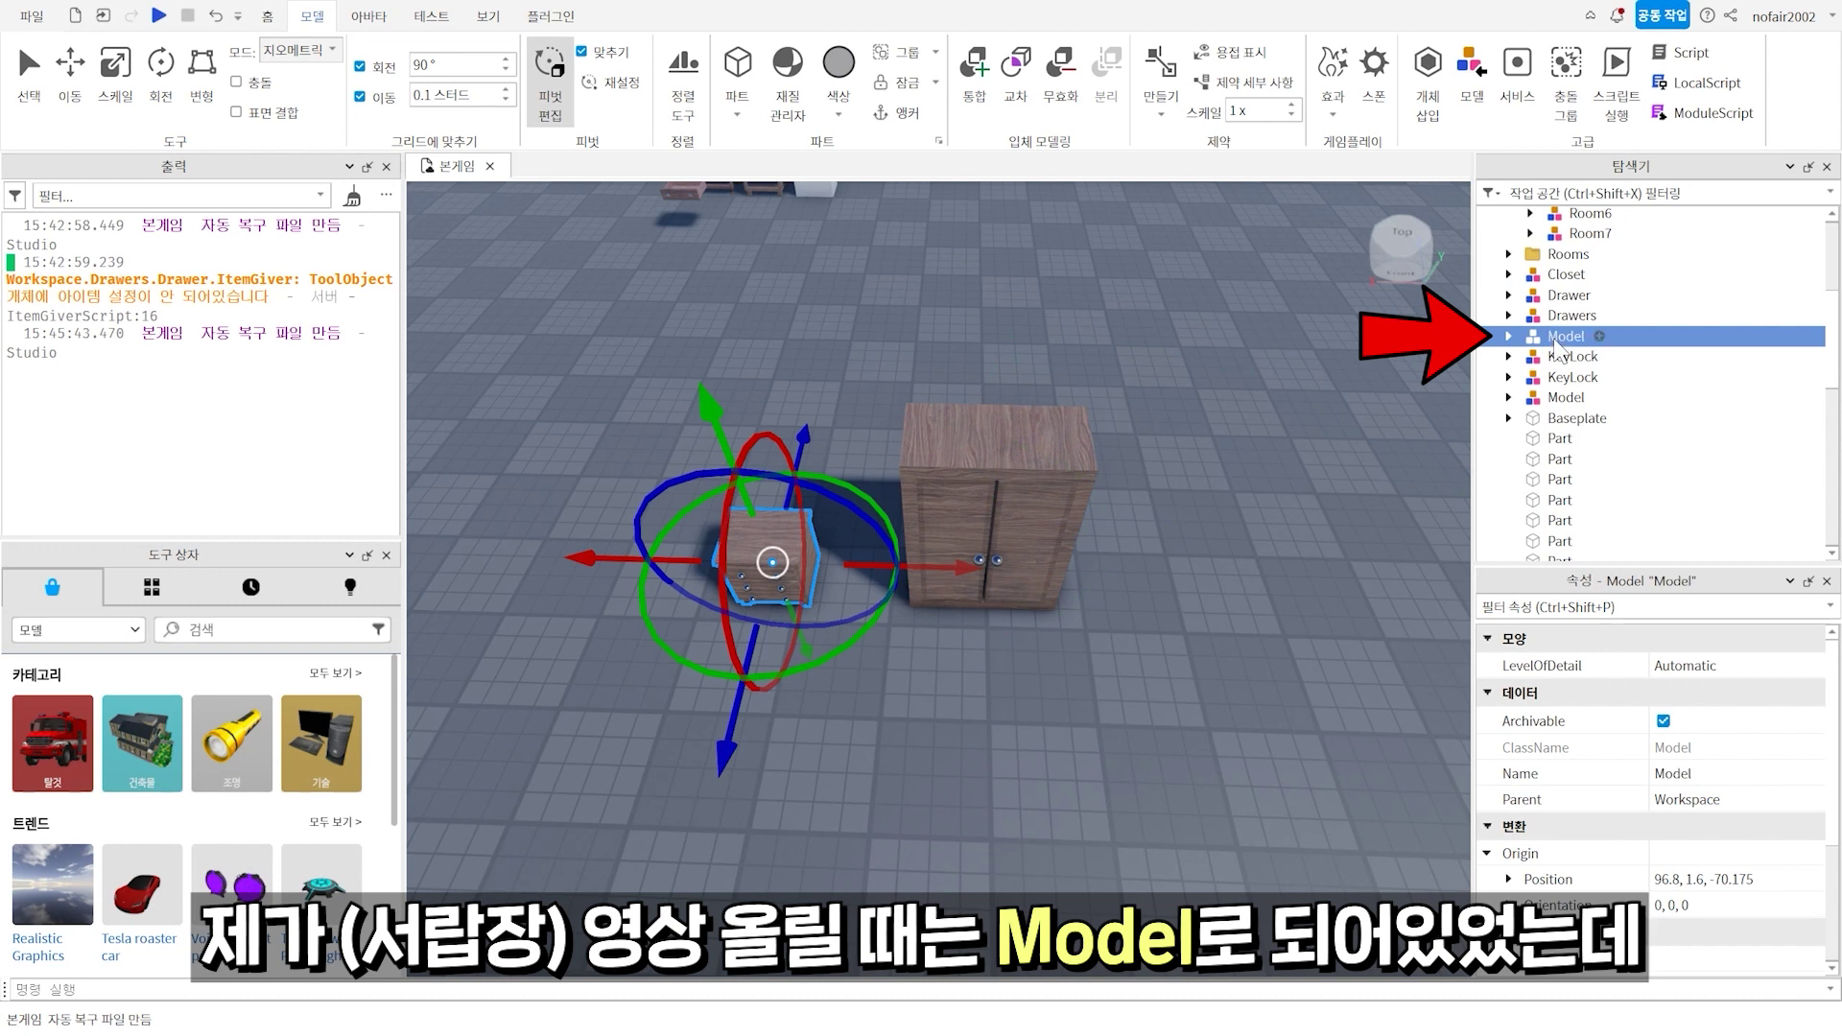
pyautogui.doubleClick(1563, 336)
pyautogui.write('Drawers')
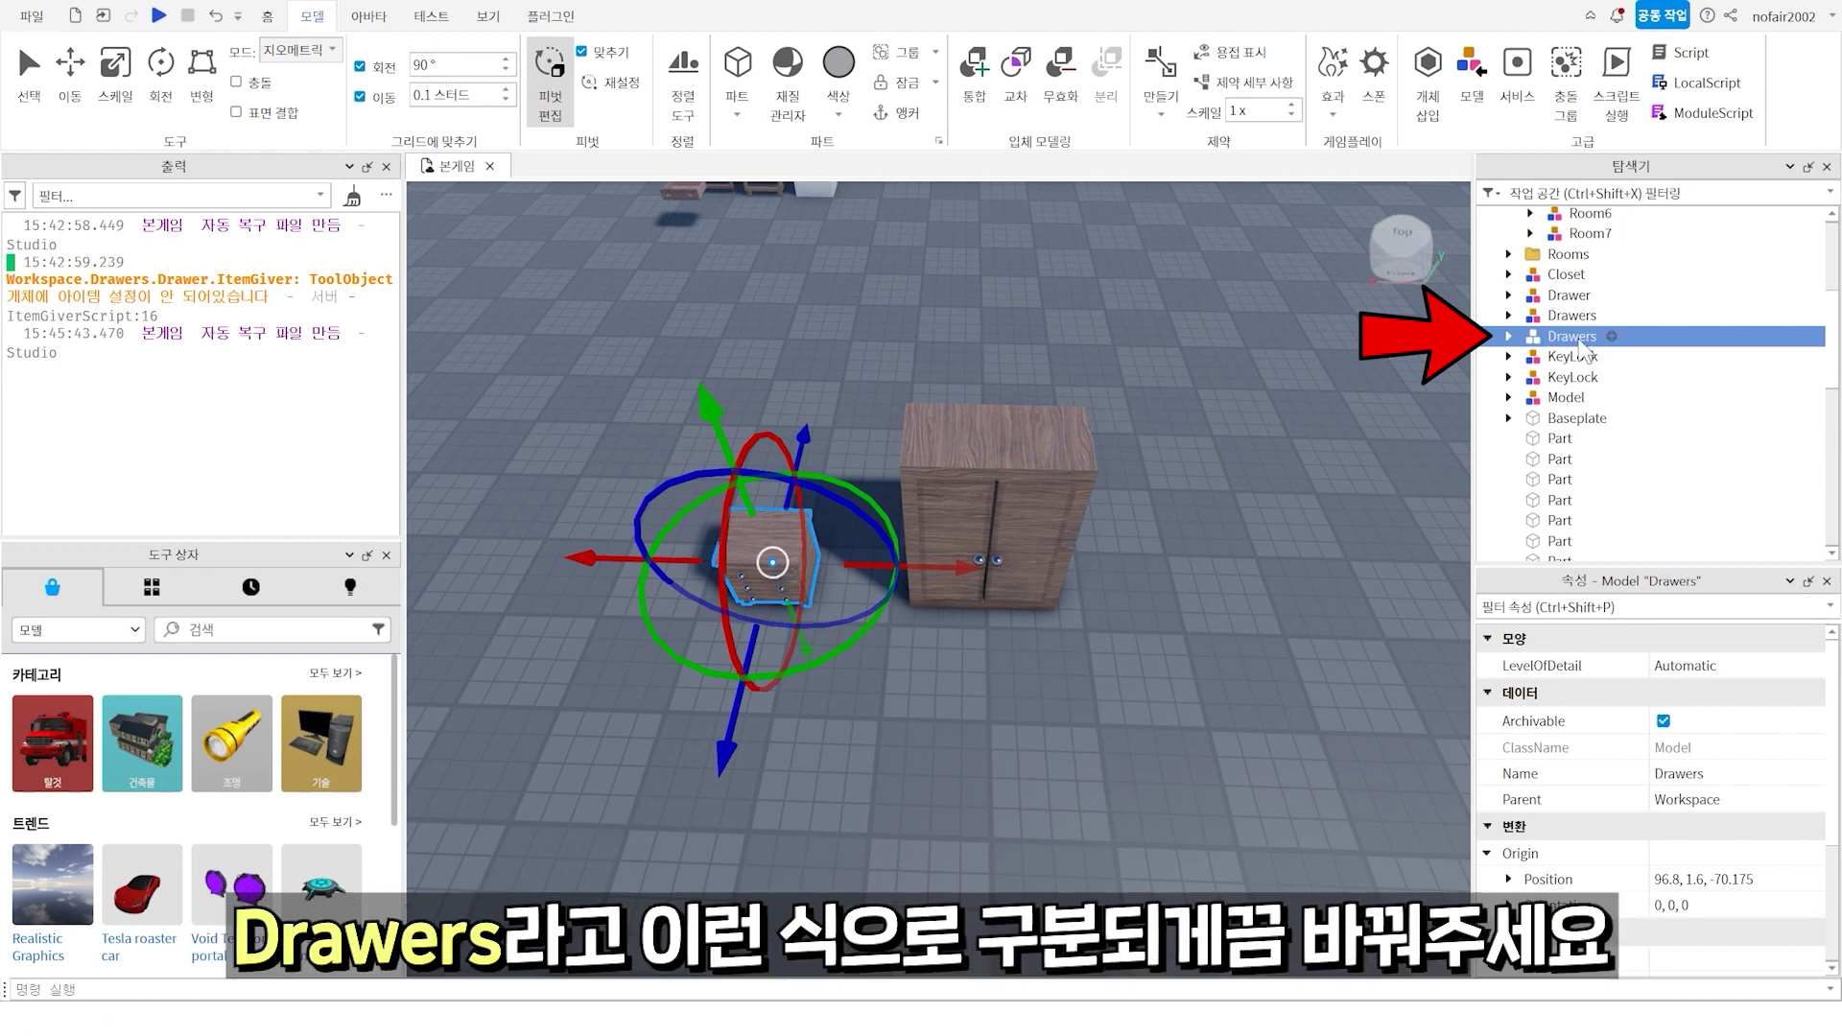
pyautogui.click(988, 485)
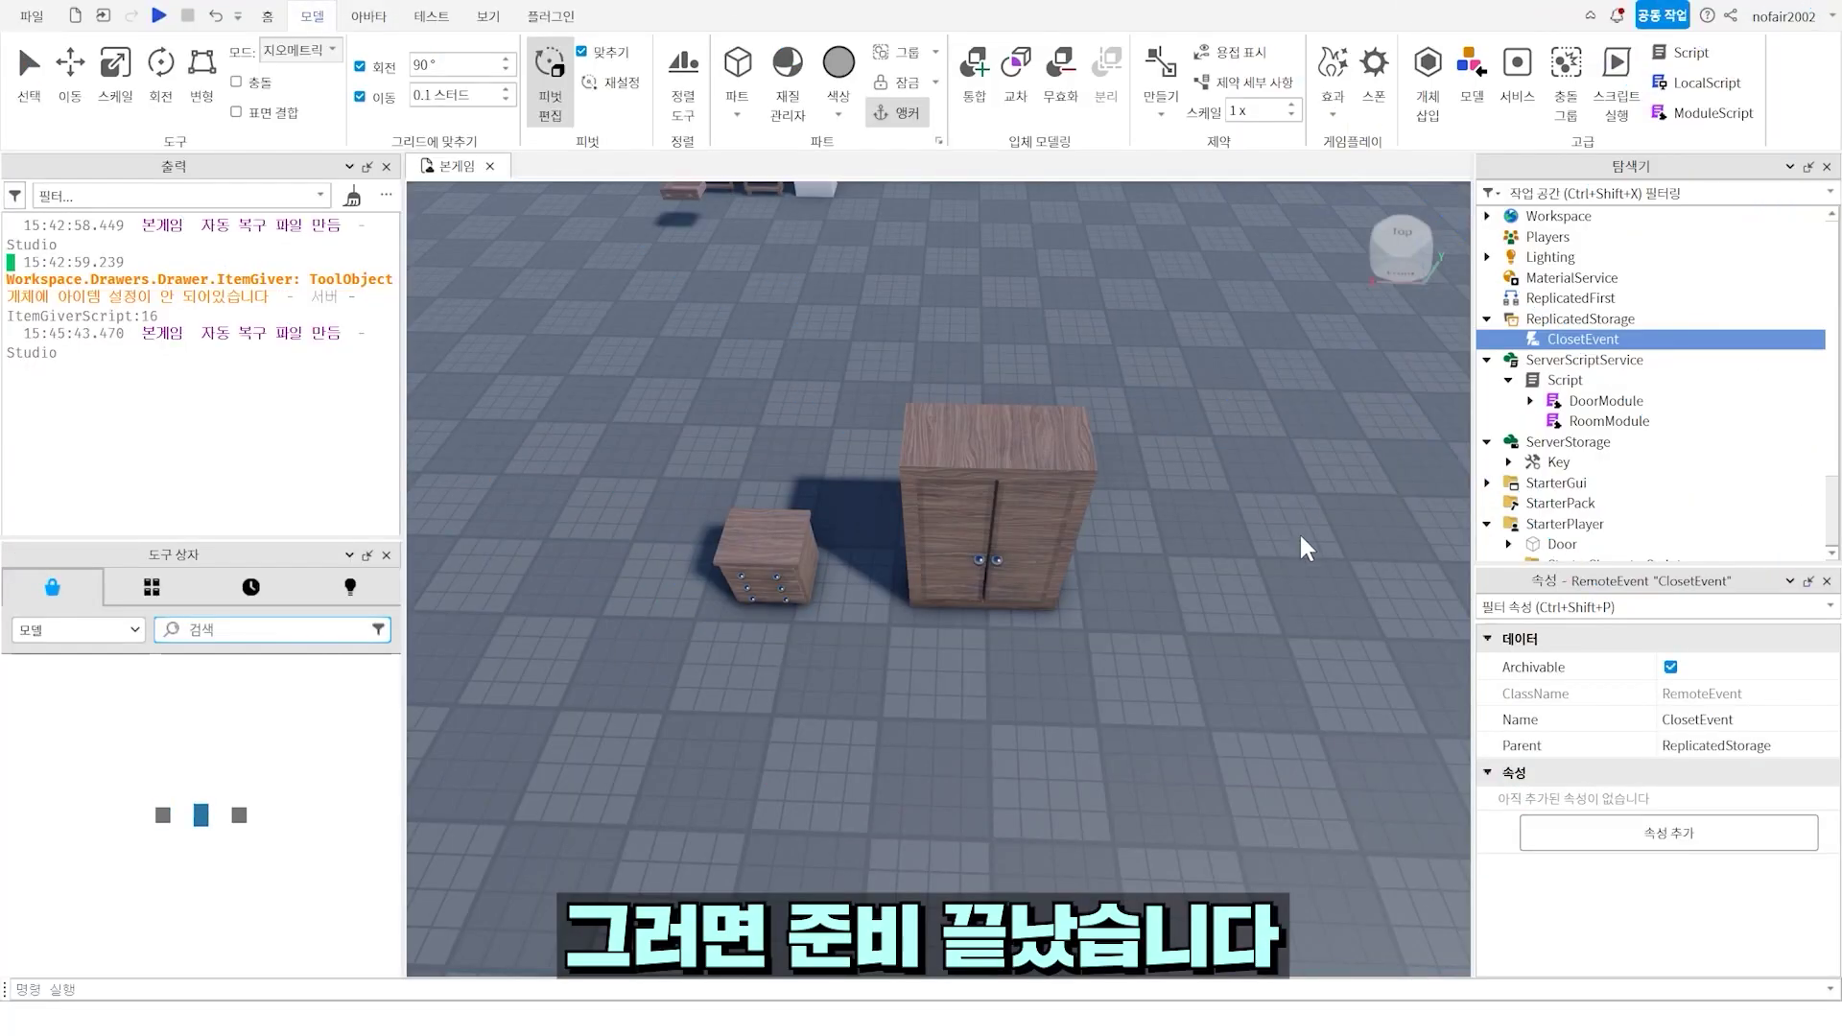
# - Add a folder named Funitures to ServerStorage
pyautogui.click(1568, 442)
pyautogui.click(1629, 442)
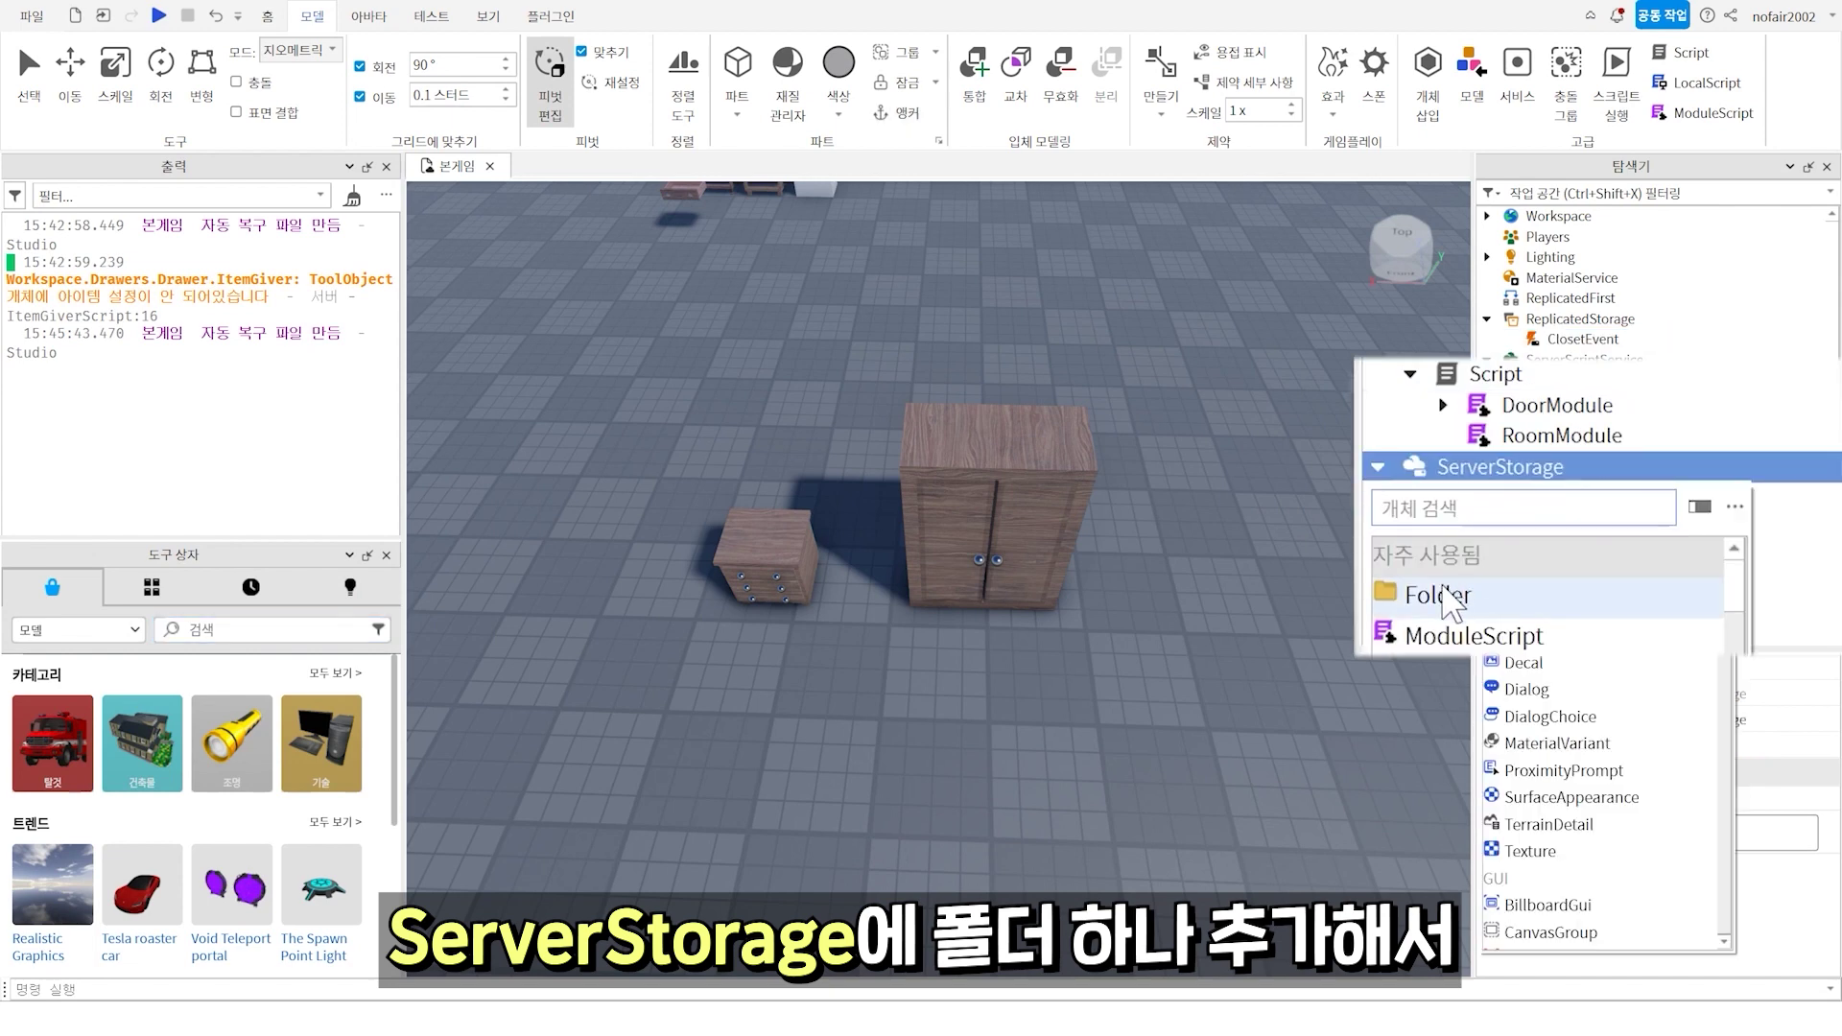
pyautogui.click(1515, 528)
pyautogui.doubleClick(1496, 496)
pyautogui.write('Fur')
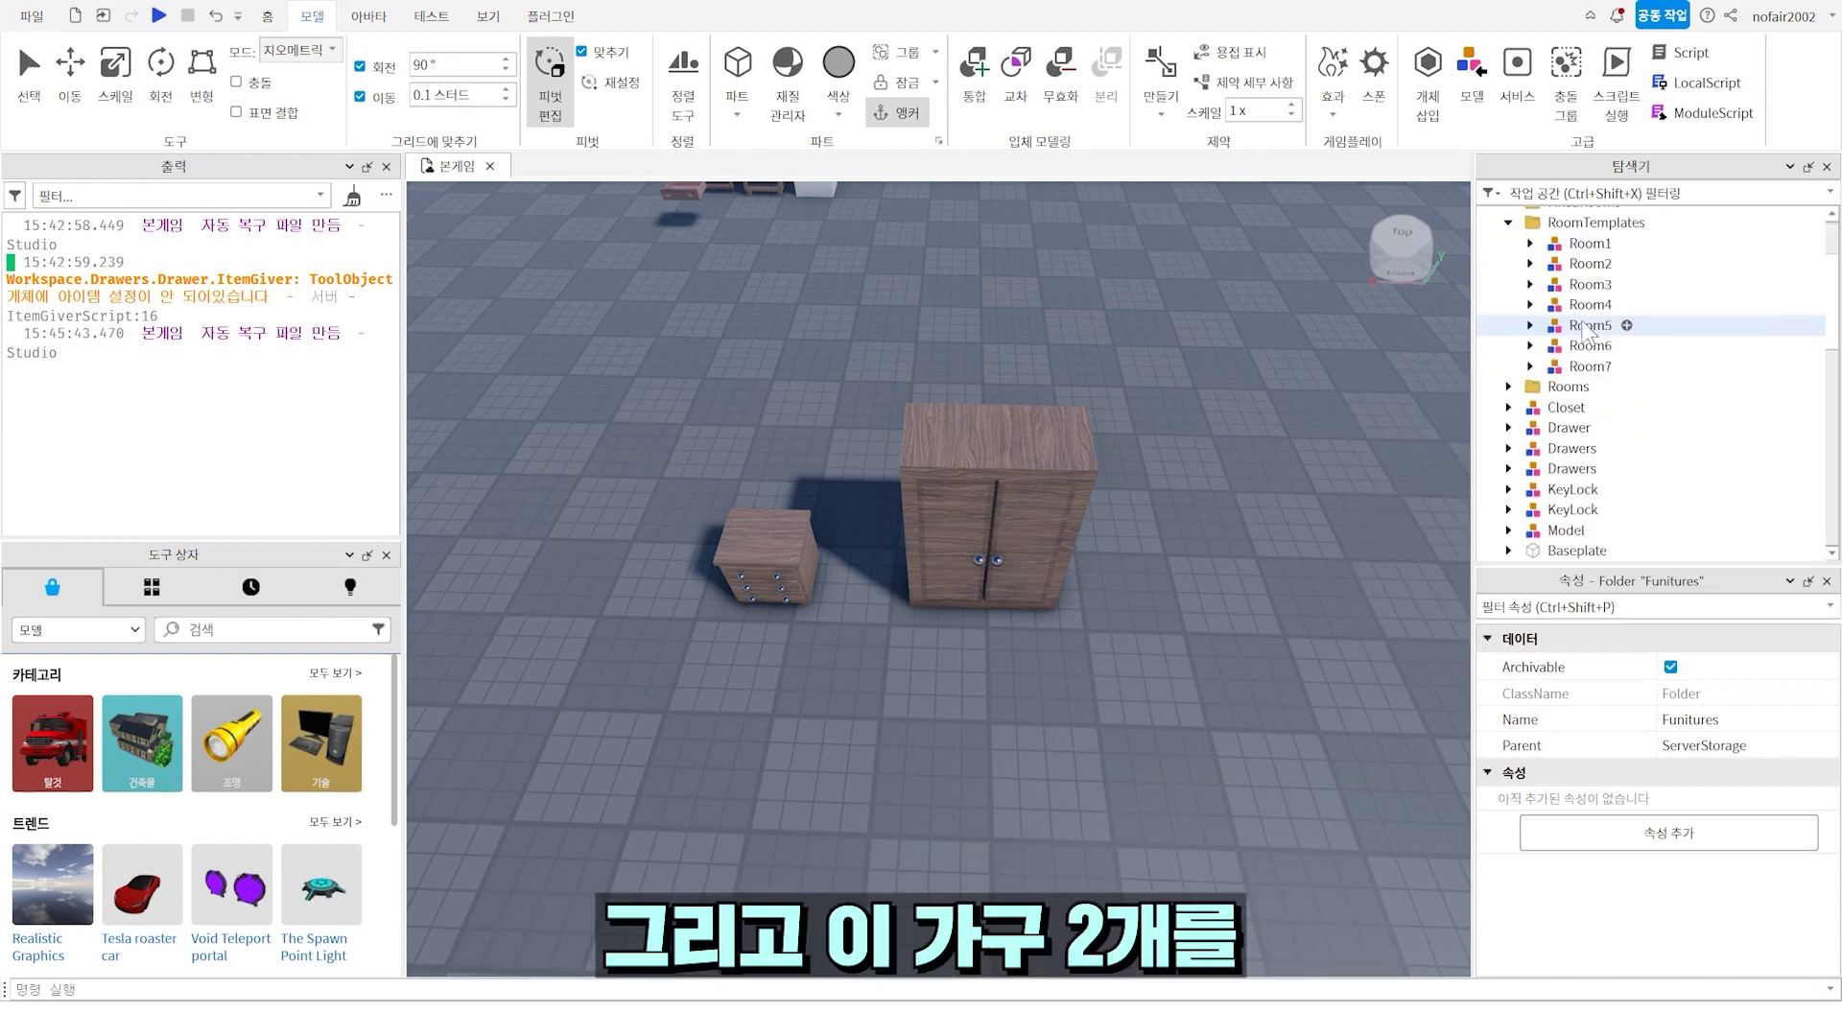
# - Move the Closet model and the chest's Drawers model from Workspace into the Funitures folder in ServerStorage
pyautogui.scroll(-1, 1535, 460)
pyautogui.click(1566, 349)
pyautogui.keyDown('ctrl'); pyautogui.click(1571, 410); pyautogui.keyUp('ctrl')
pyautogui.moveTo(1535, 400); pyautogui.dragTo(1573, 439)
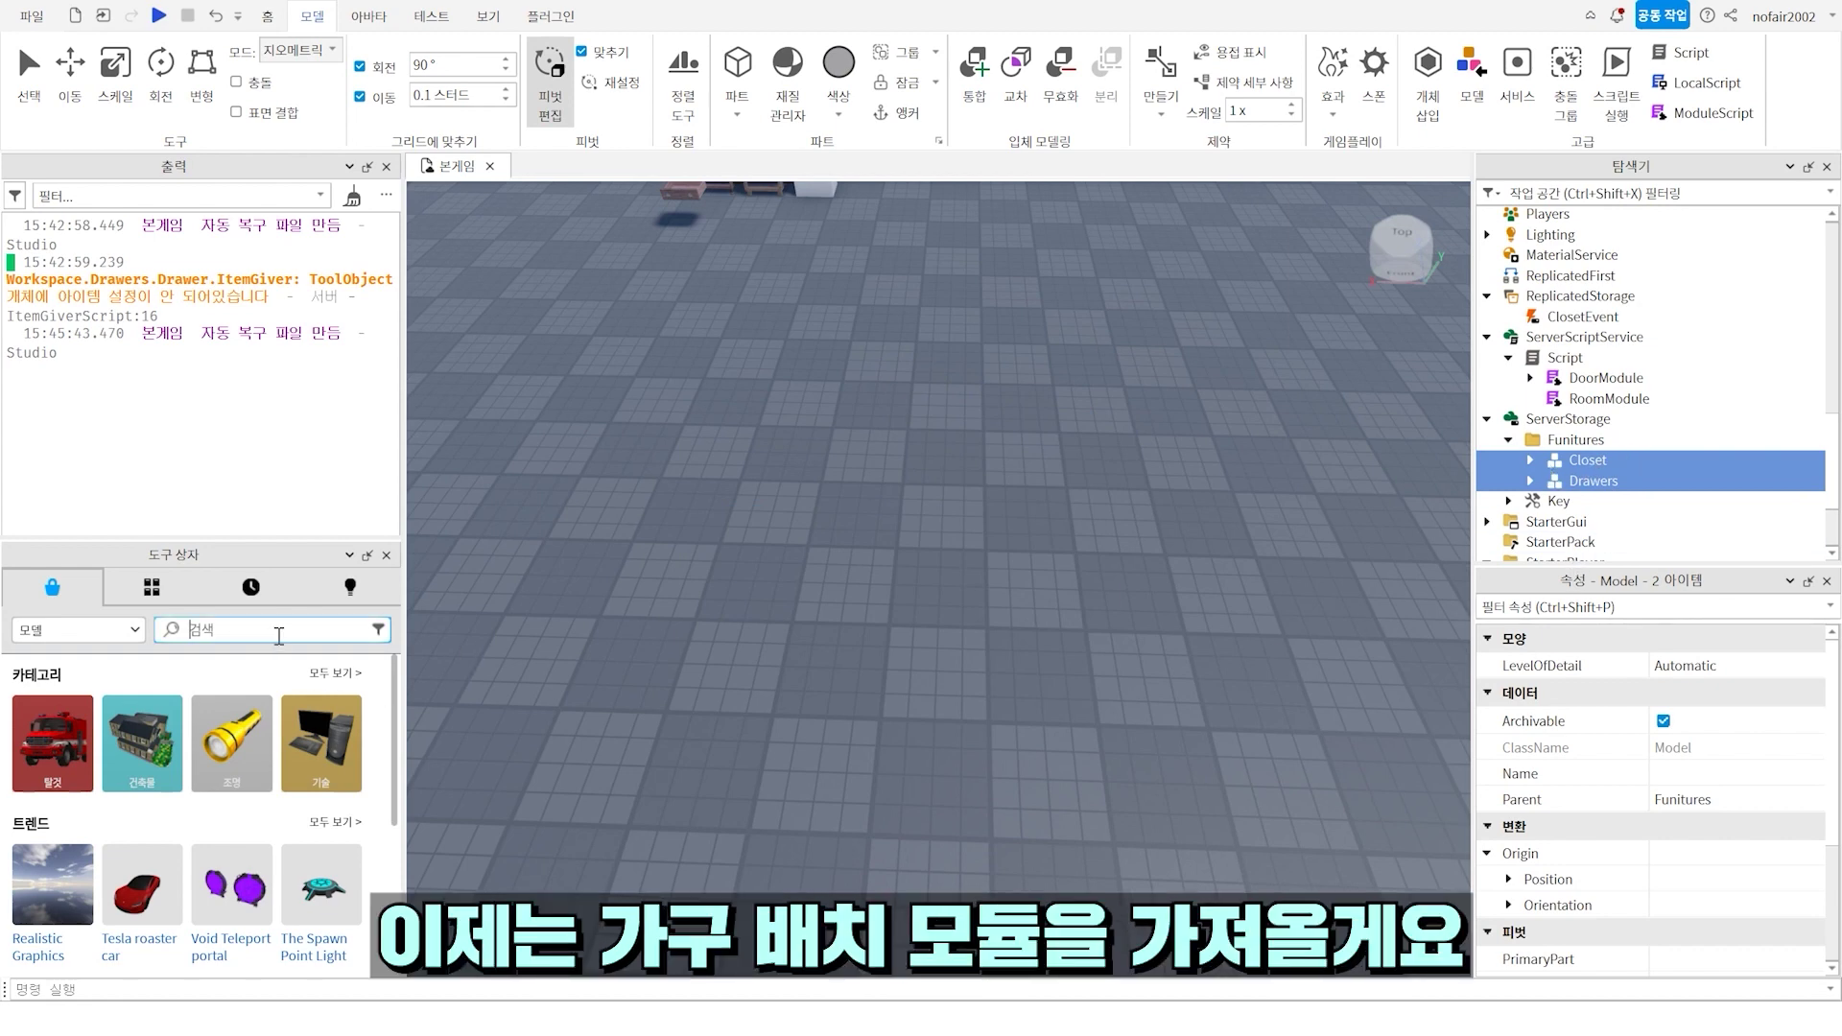
# - Search the model library for "도어즈 가구 모듈", insert the module, and place FurnitureModule inside the Script in ServerScriptService
pyautogui.write('도어즈 가구 모듈')
pyautogui.press('Return')
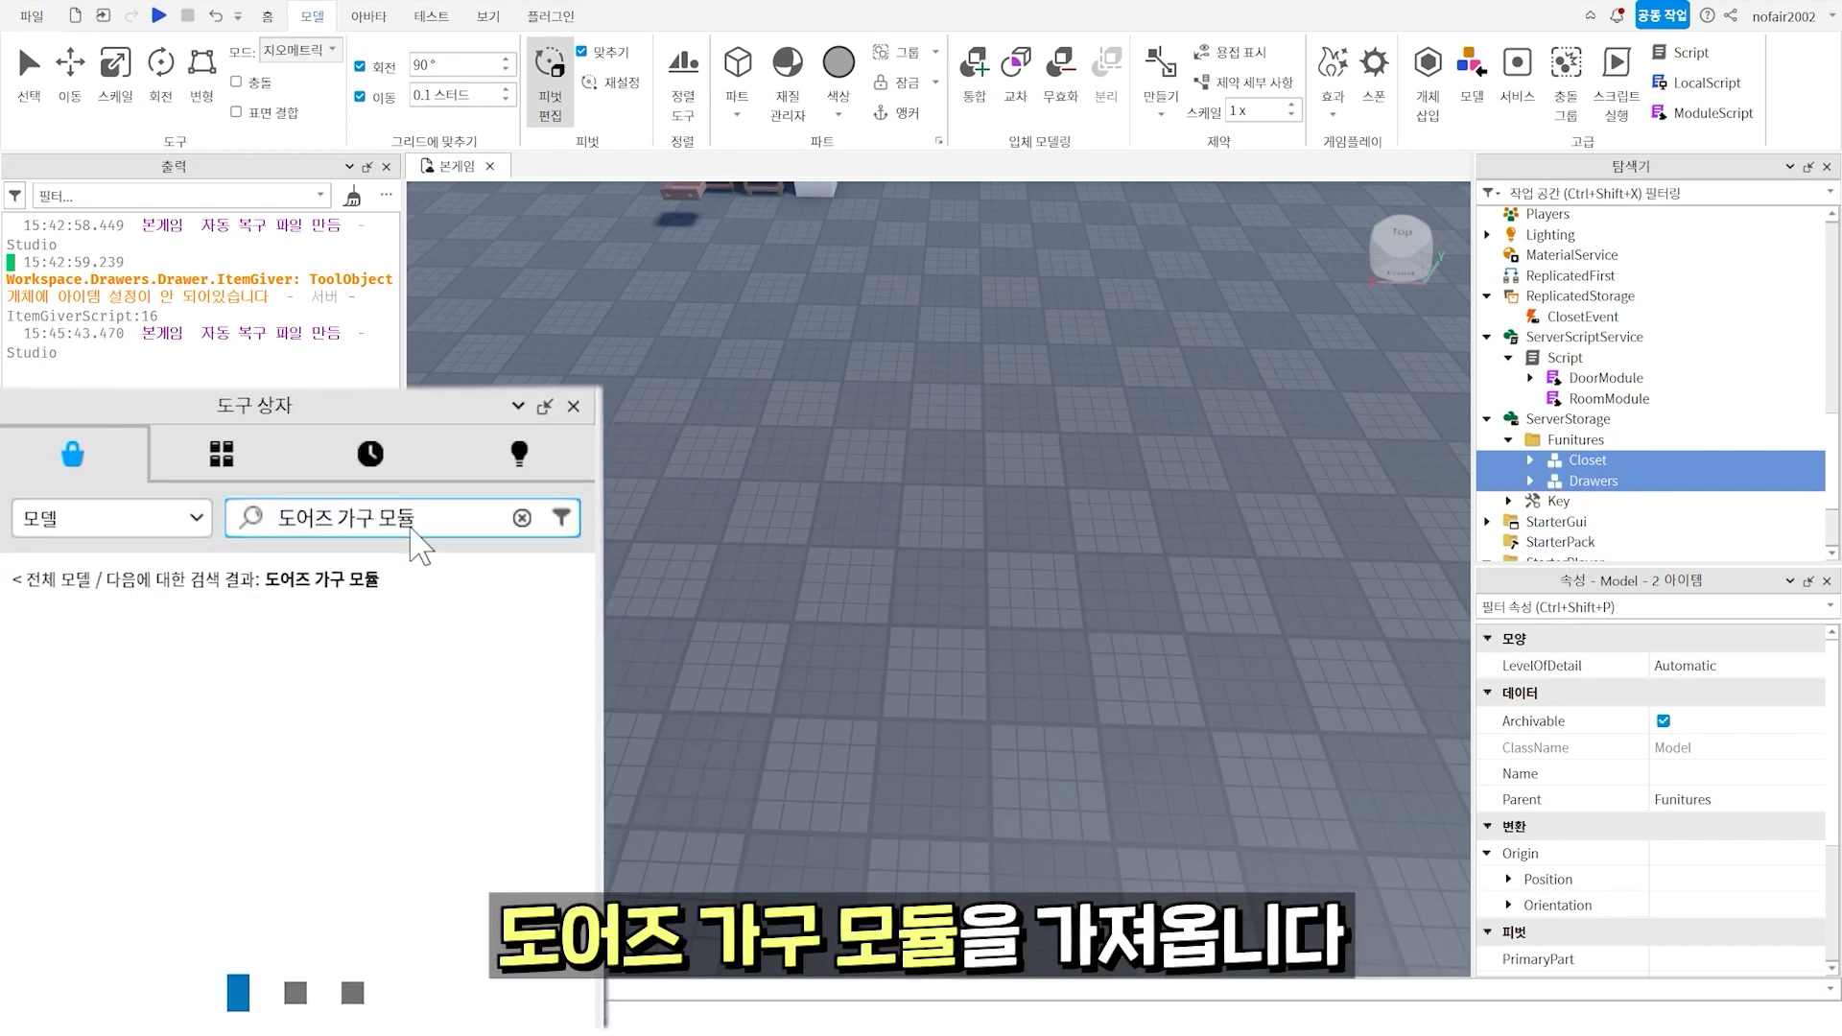
pyautogui.click(81, 719)
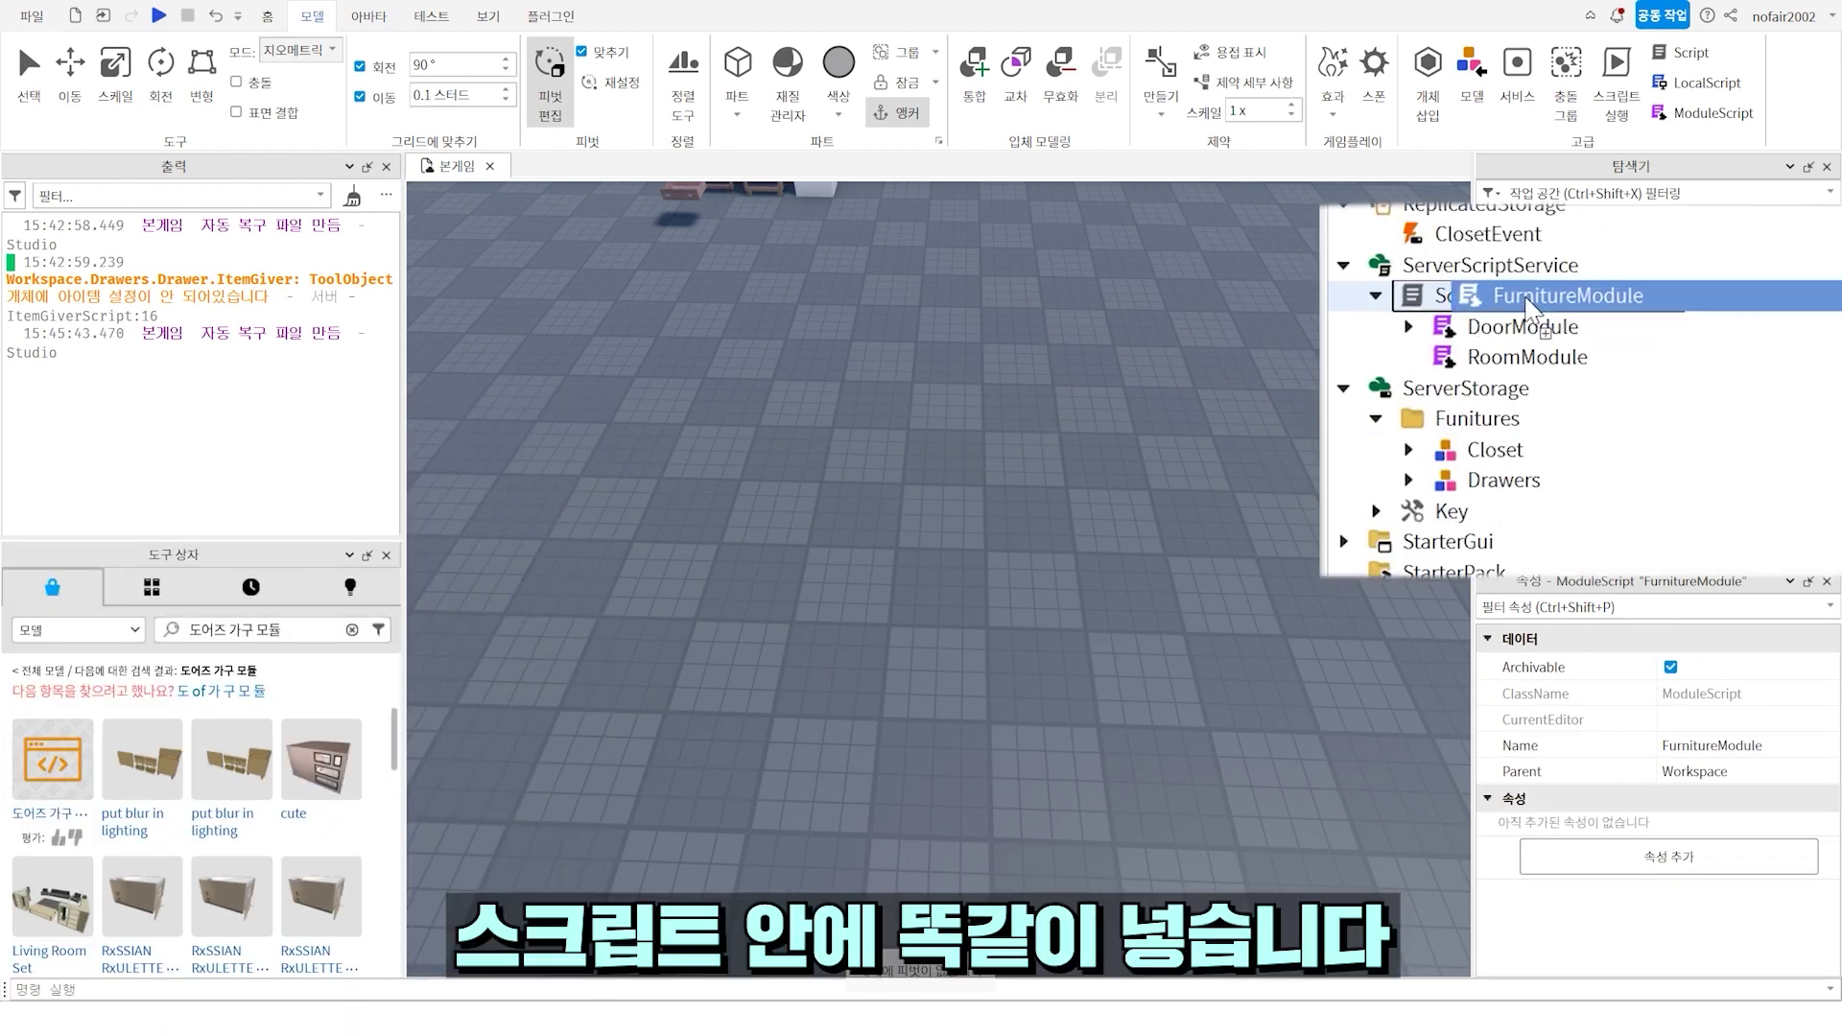
pyautogui.moveTo(1522, 305); pyautogui.dragTo(1472, 356)
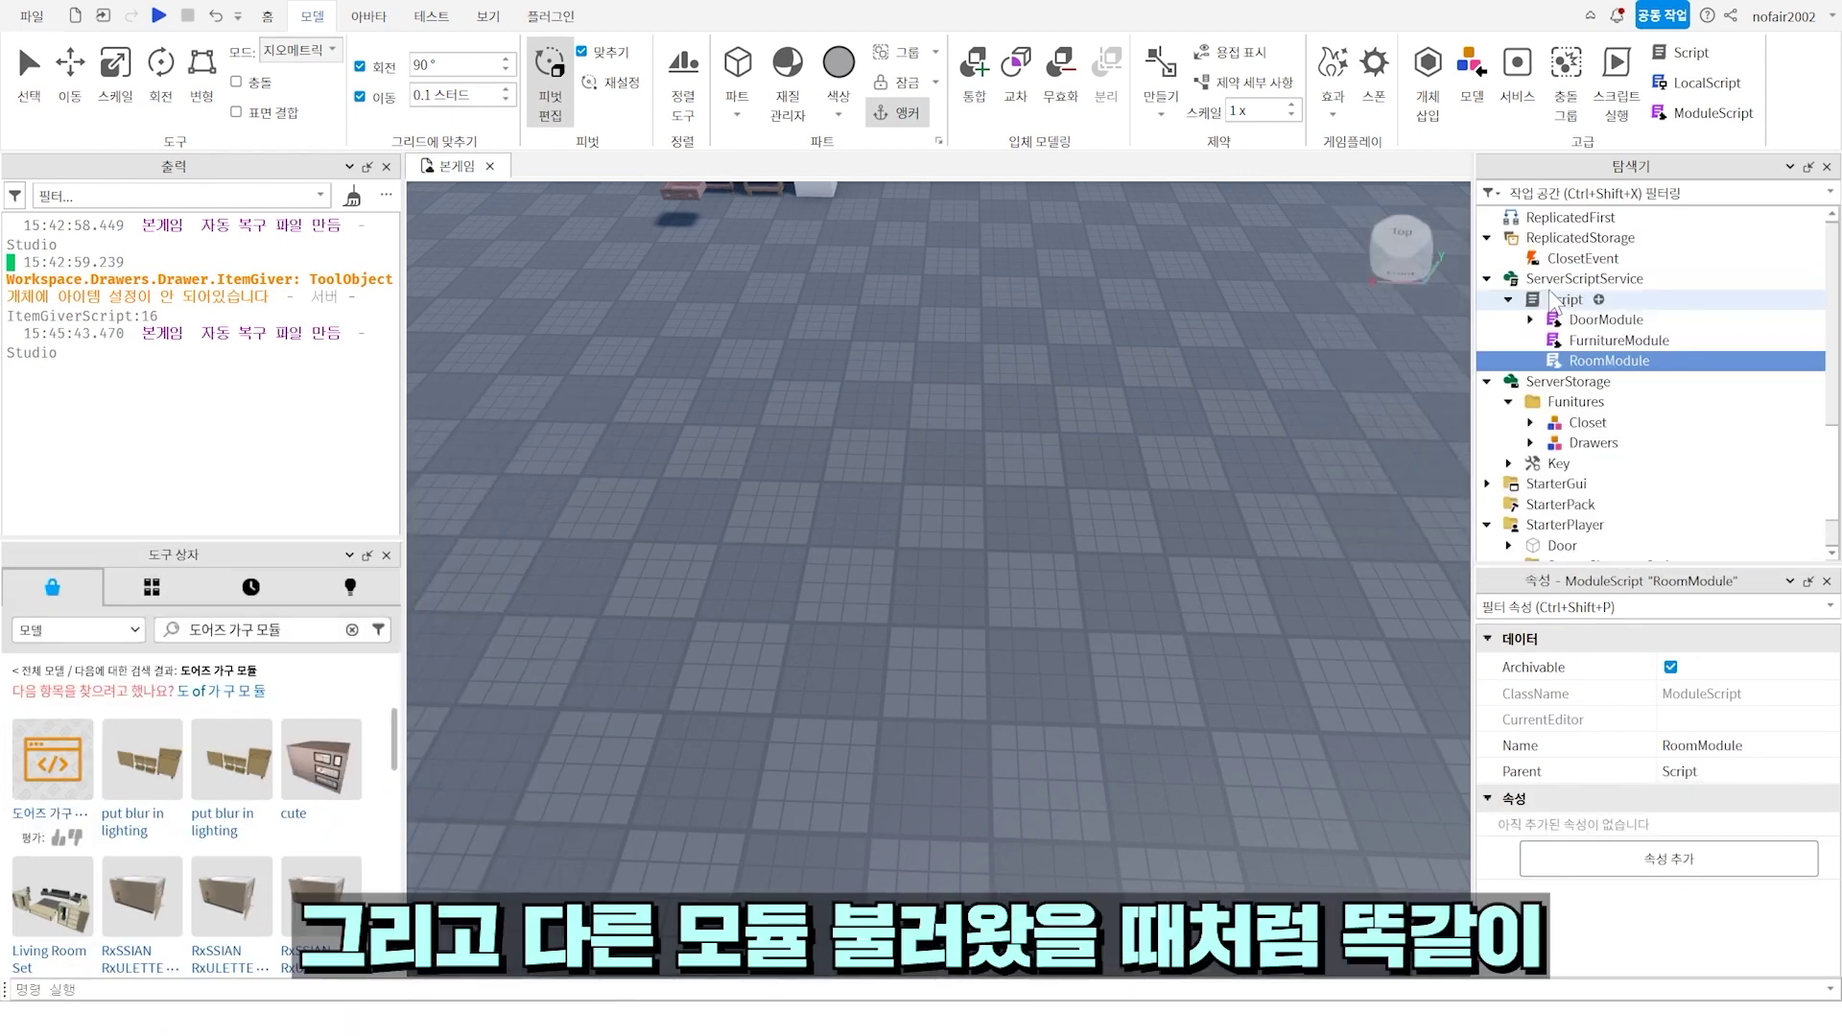
# - Open the Script in ServerScriptService and add "local FurnitureModule = require(script.FurnitureModule)" below the DoorModule line
pyautogui.doubleClick(1554, 299)
pyautogui.click(1222, 329)
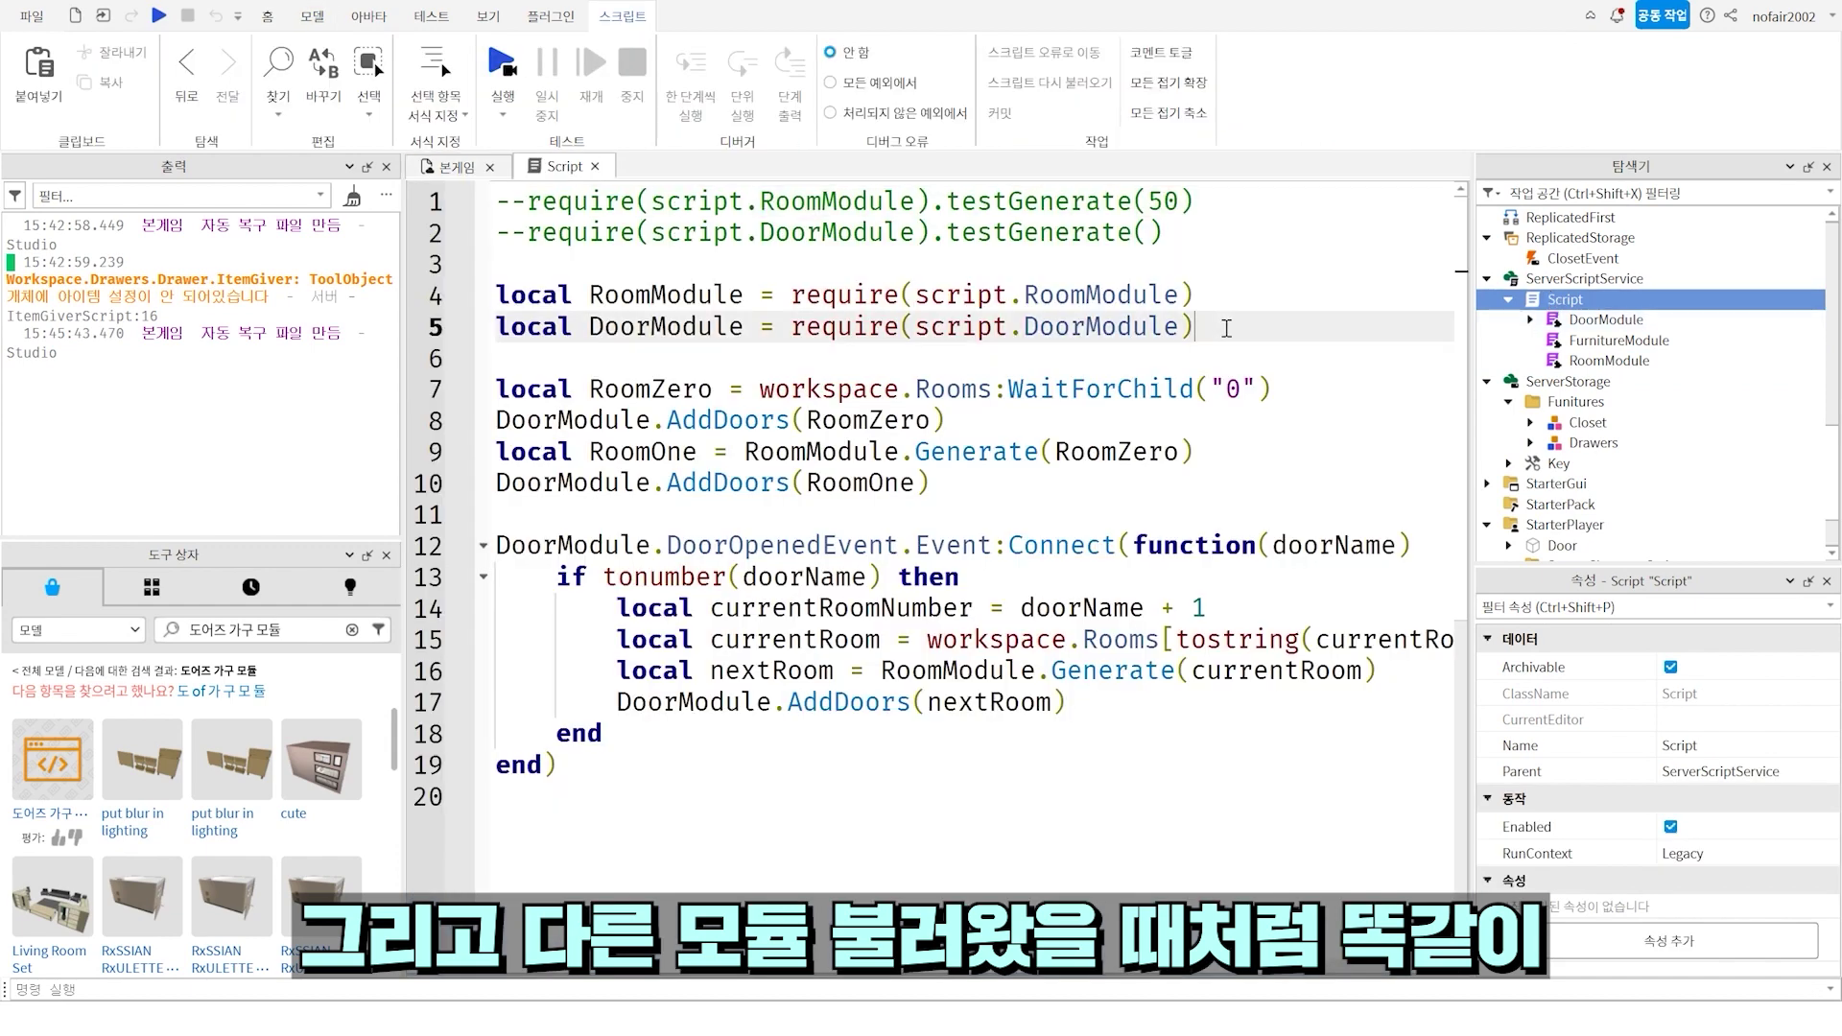
pyautogui.press('Return')
pyautogui.write('local')
pyautogui.click(1570, 341)
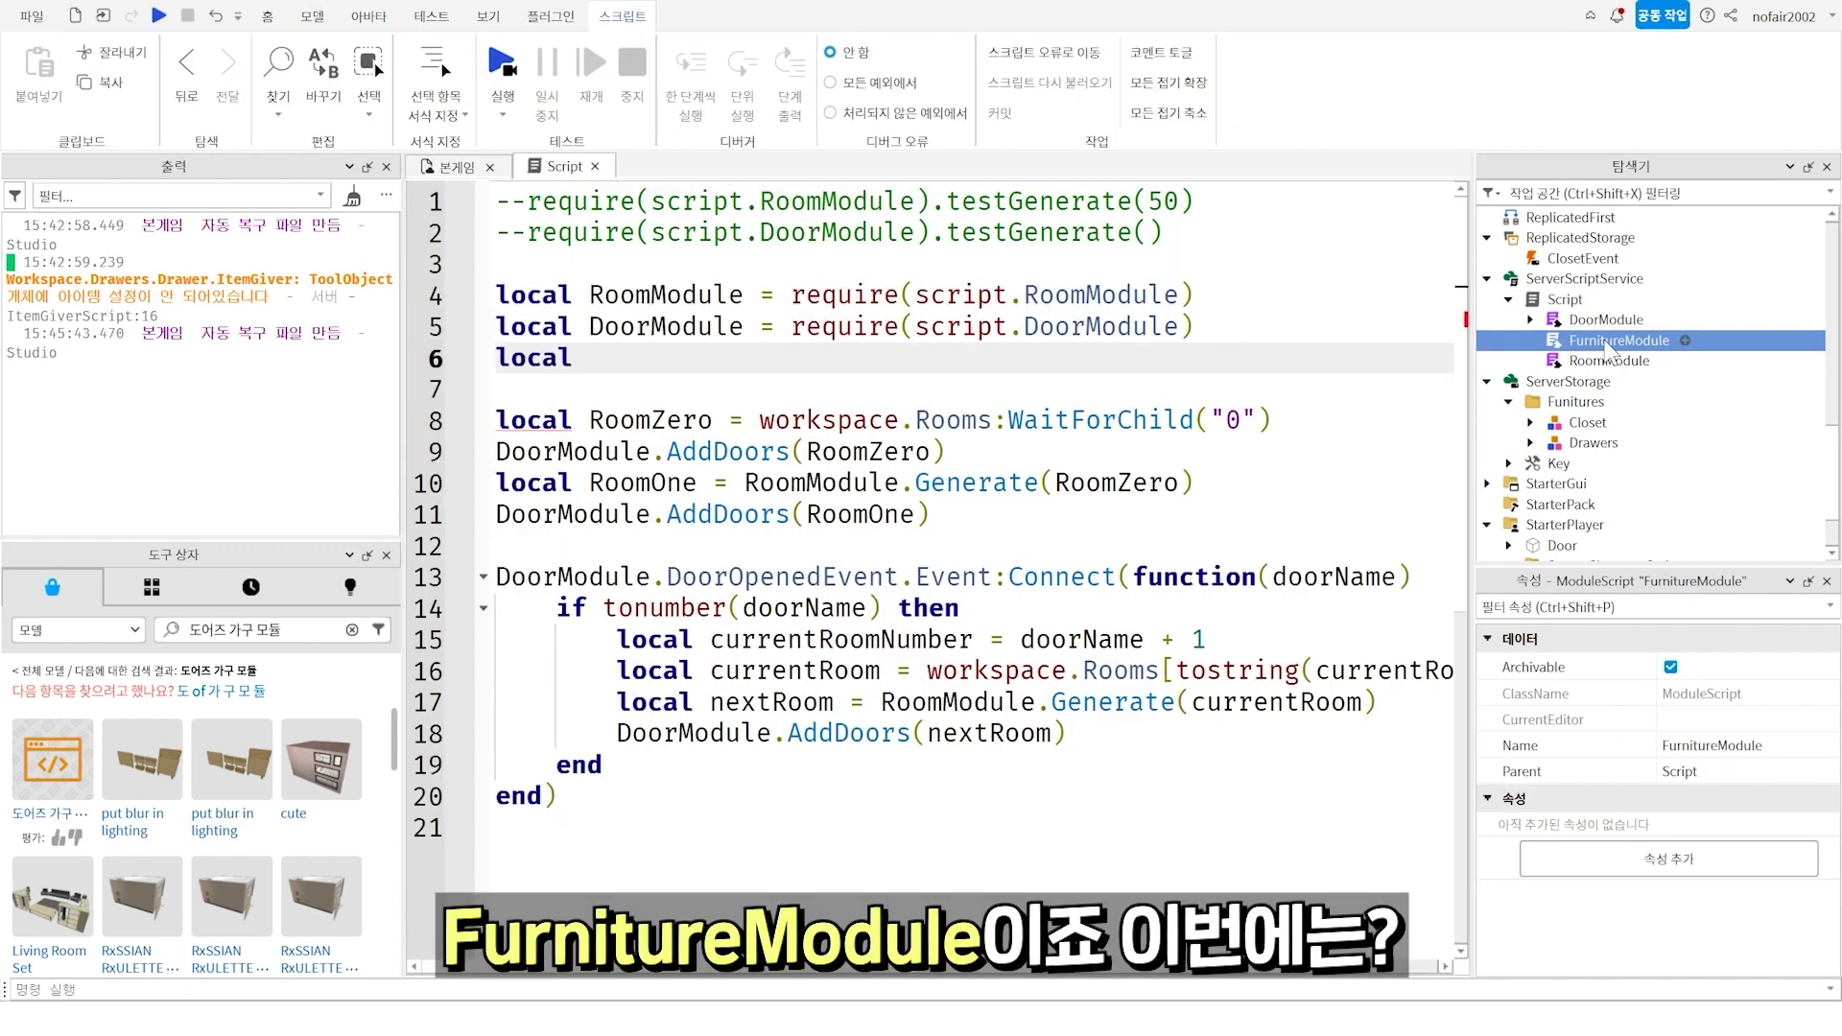
pyautogui.click(1570, 340)
pyautogui.hotkey('ctrl', 'c')
pyautogui.click(724, 378)
pyautogui.click(729, 368)
pyautogui.hotkey('ctrl', 'v')
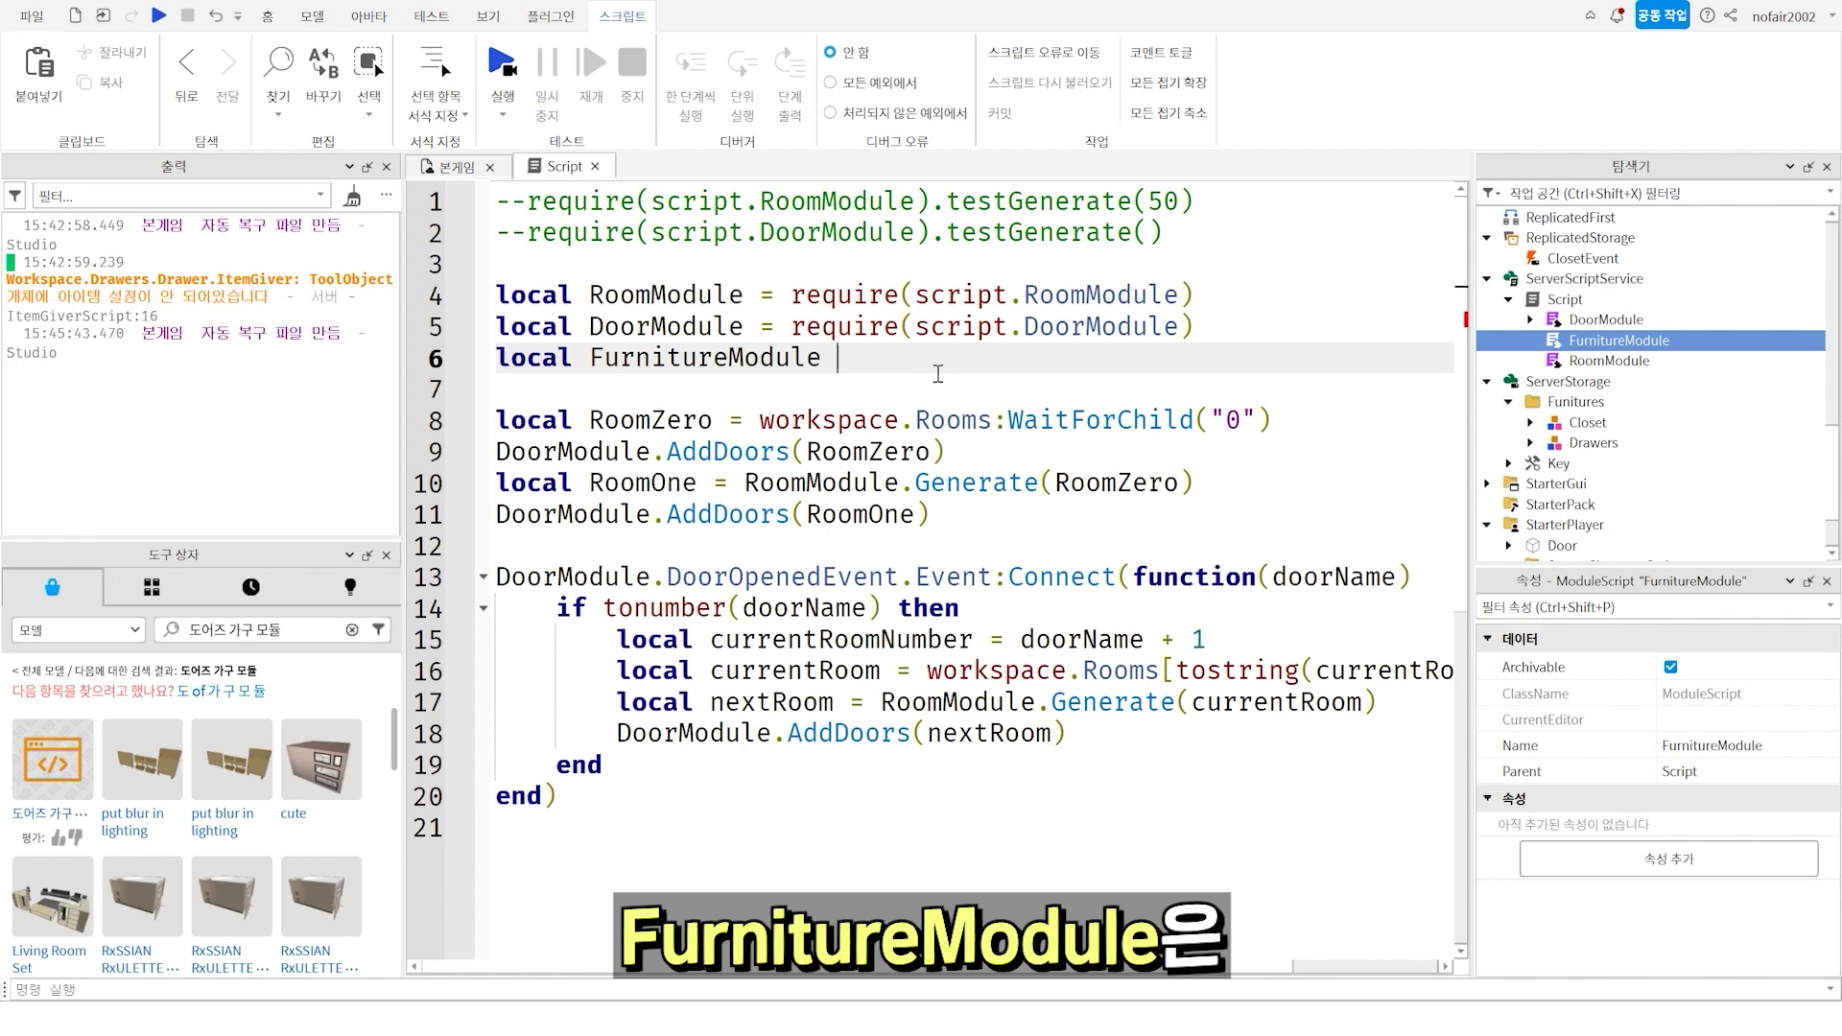
pyautogui.write('= ')
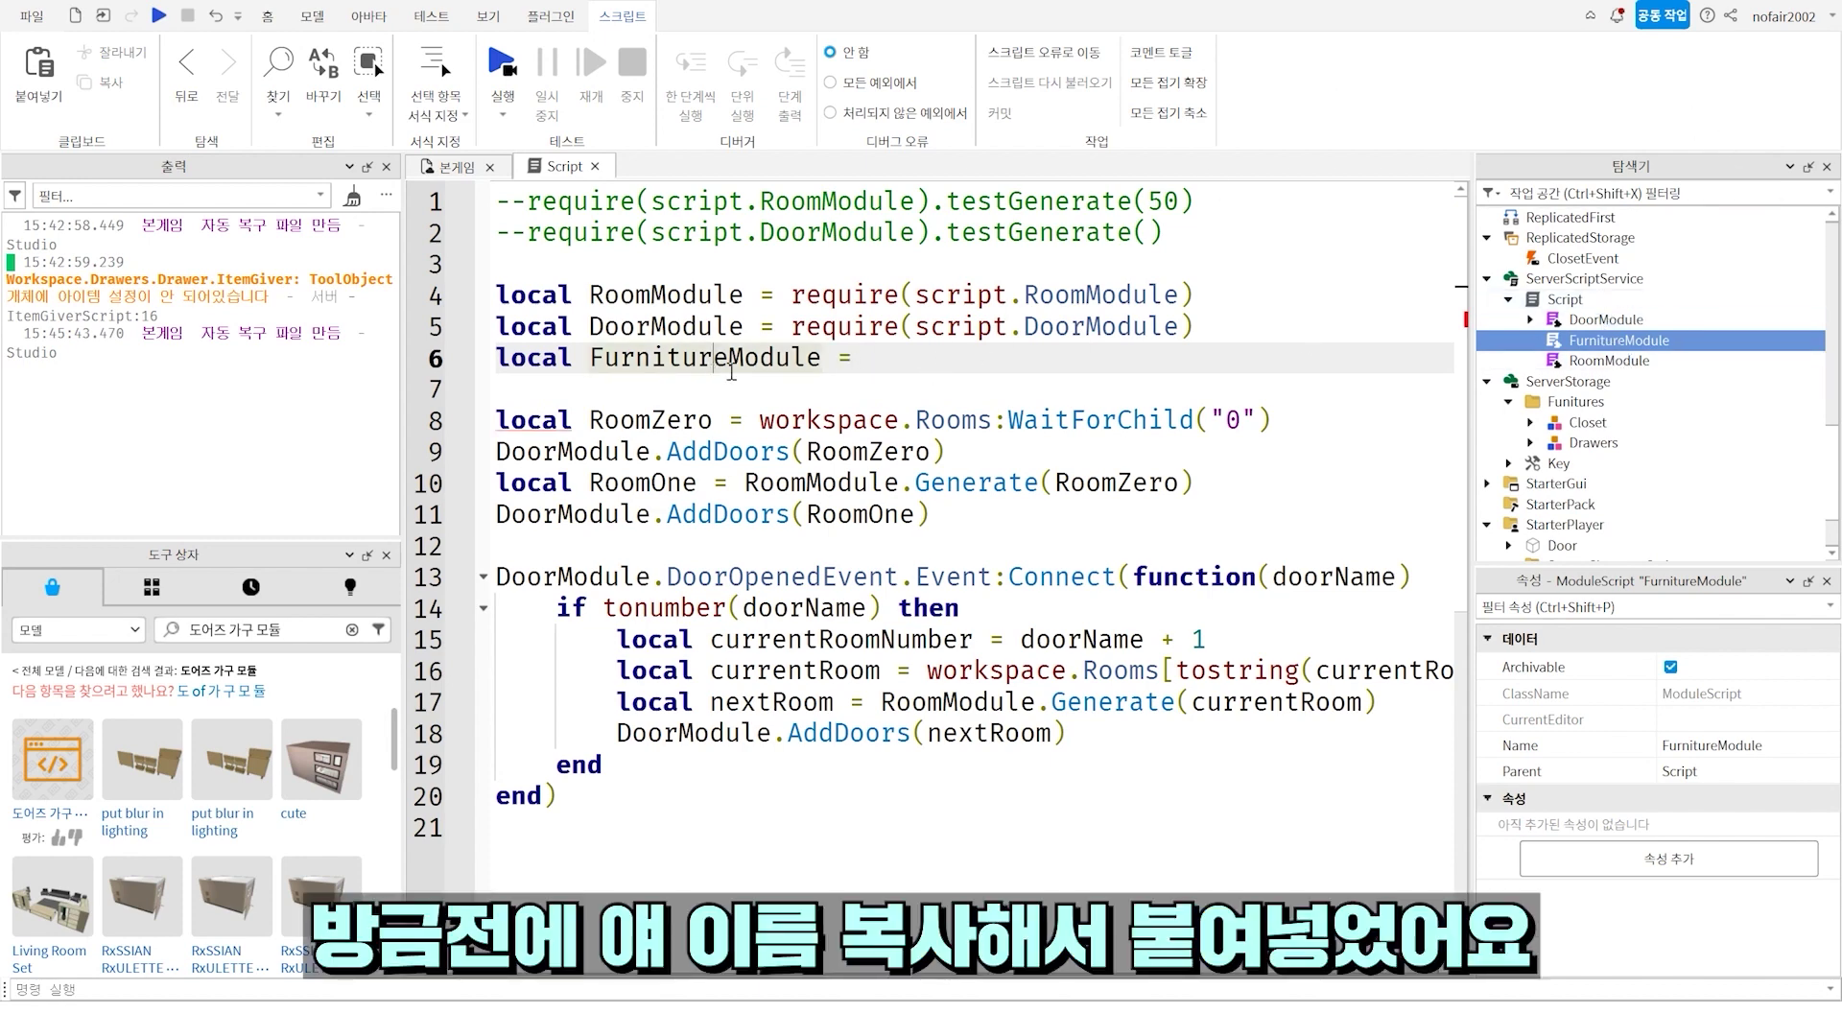
pyautogui.write('require(script.FurnitureModule')
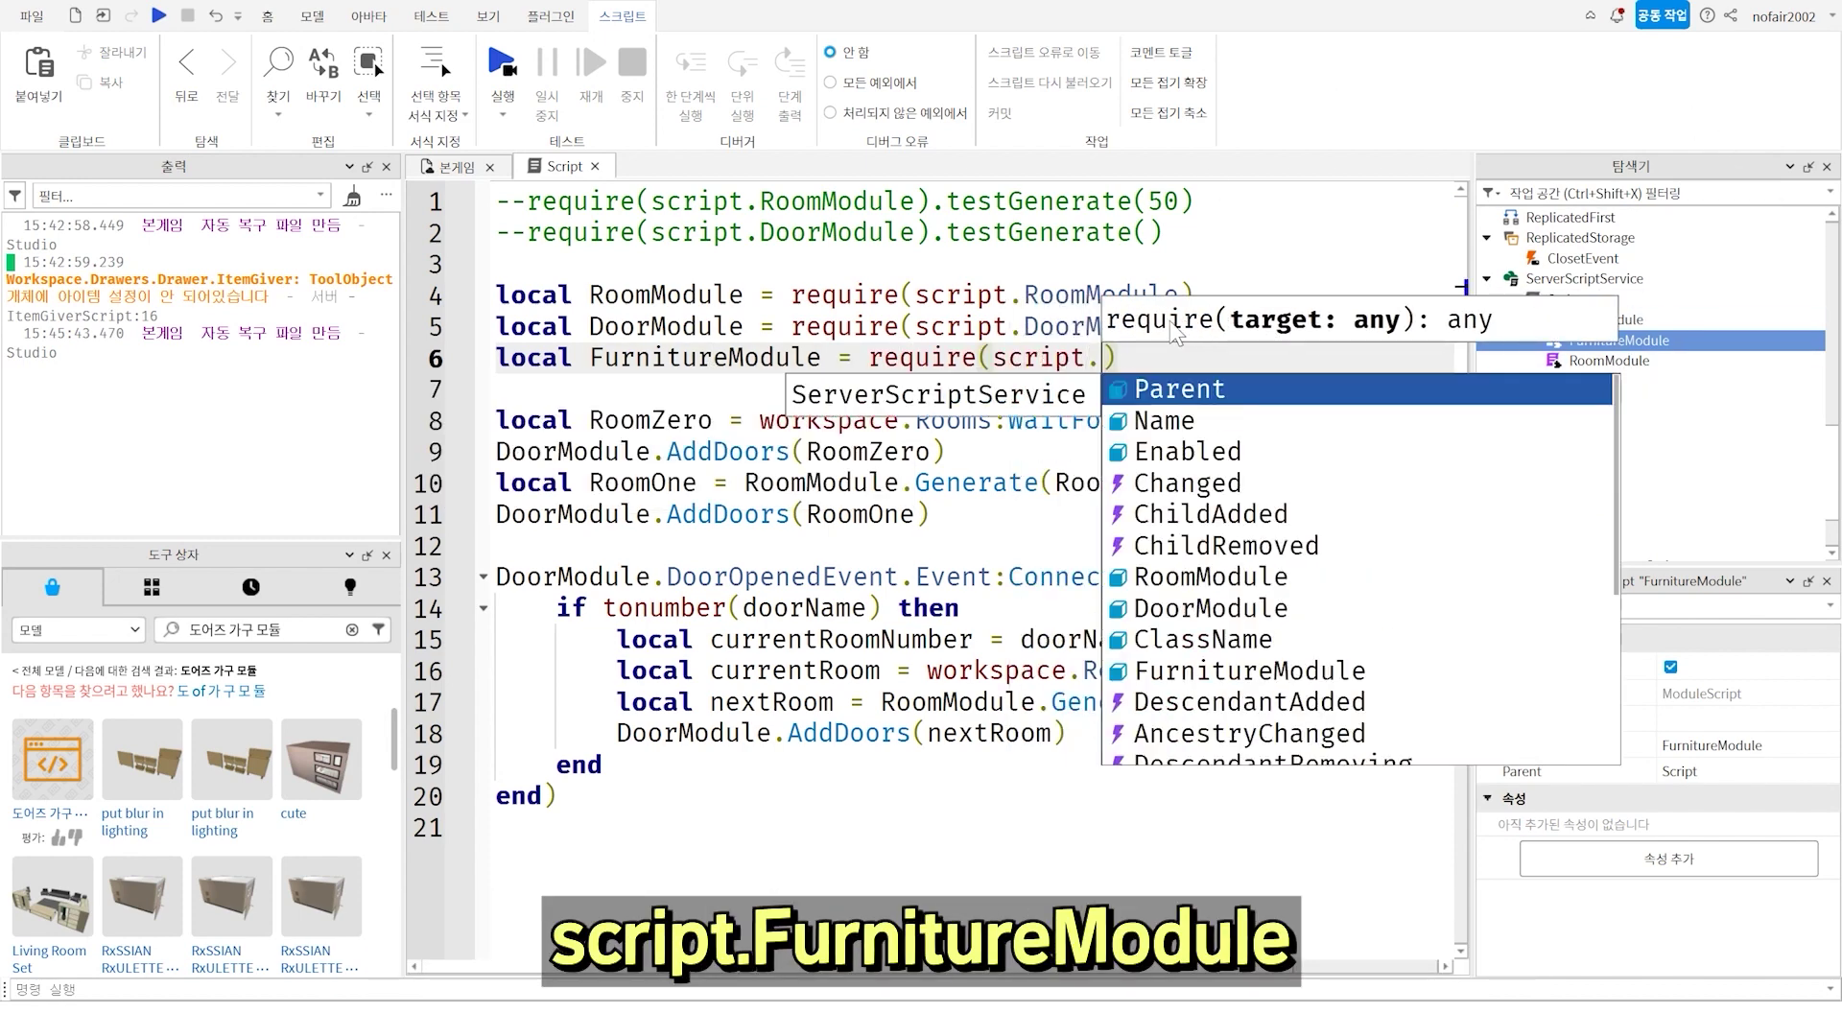
pyautogui.click(1388, 365)
# - Add the call "FurnitureModule.CreateFurniturePositionPart()" on line 8, below the module require lines
pyautogui.press('Return')
pyautogui.press('Return')
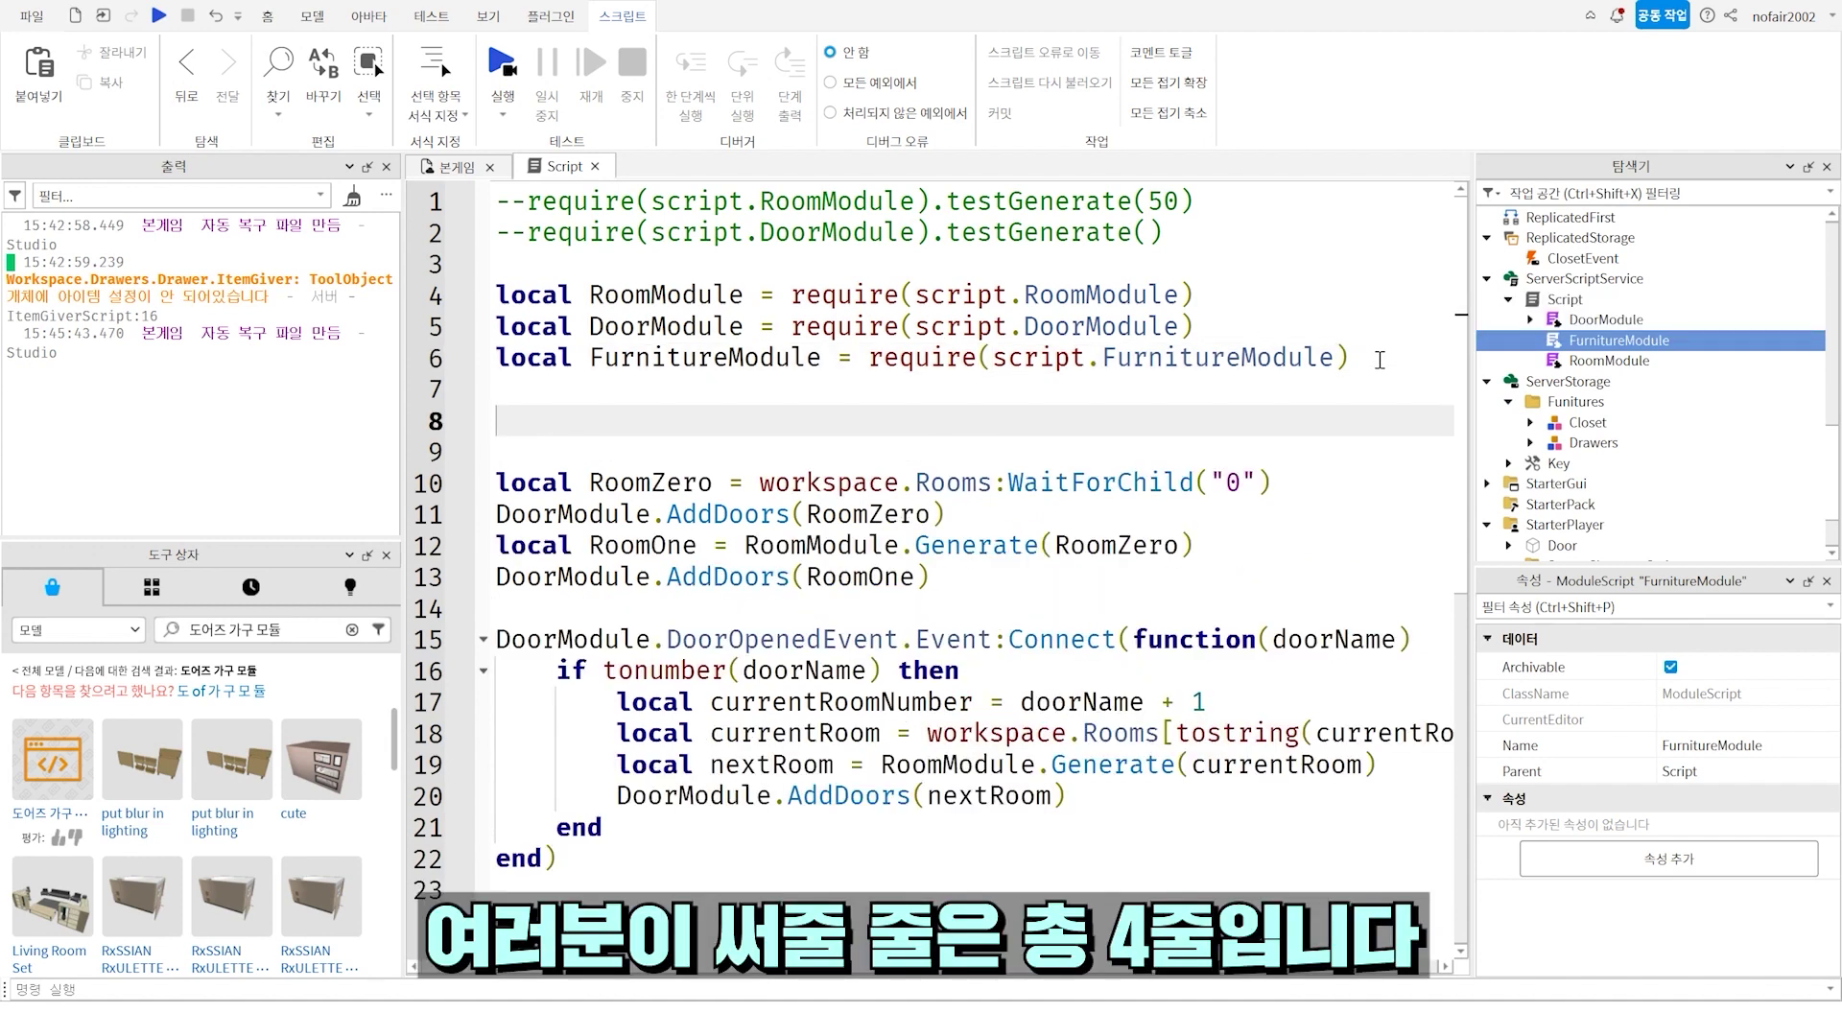
pyautogui.moveTo(1380, 360); pyautogui.dragTo(496, 360)
pyautogui.click(677, 428)
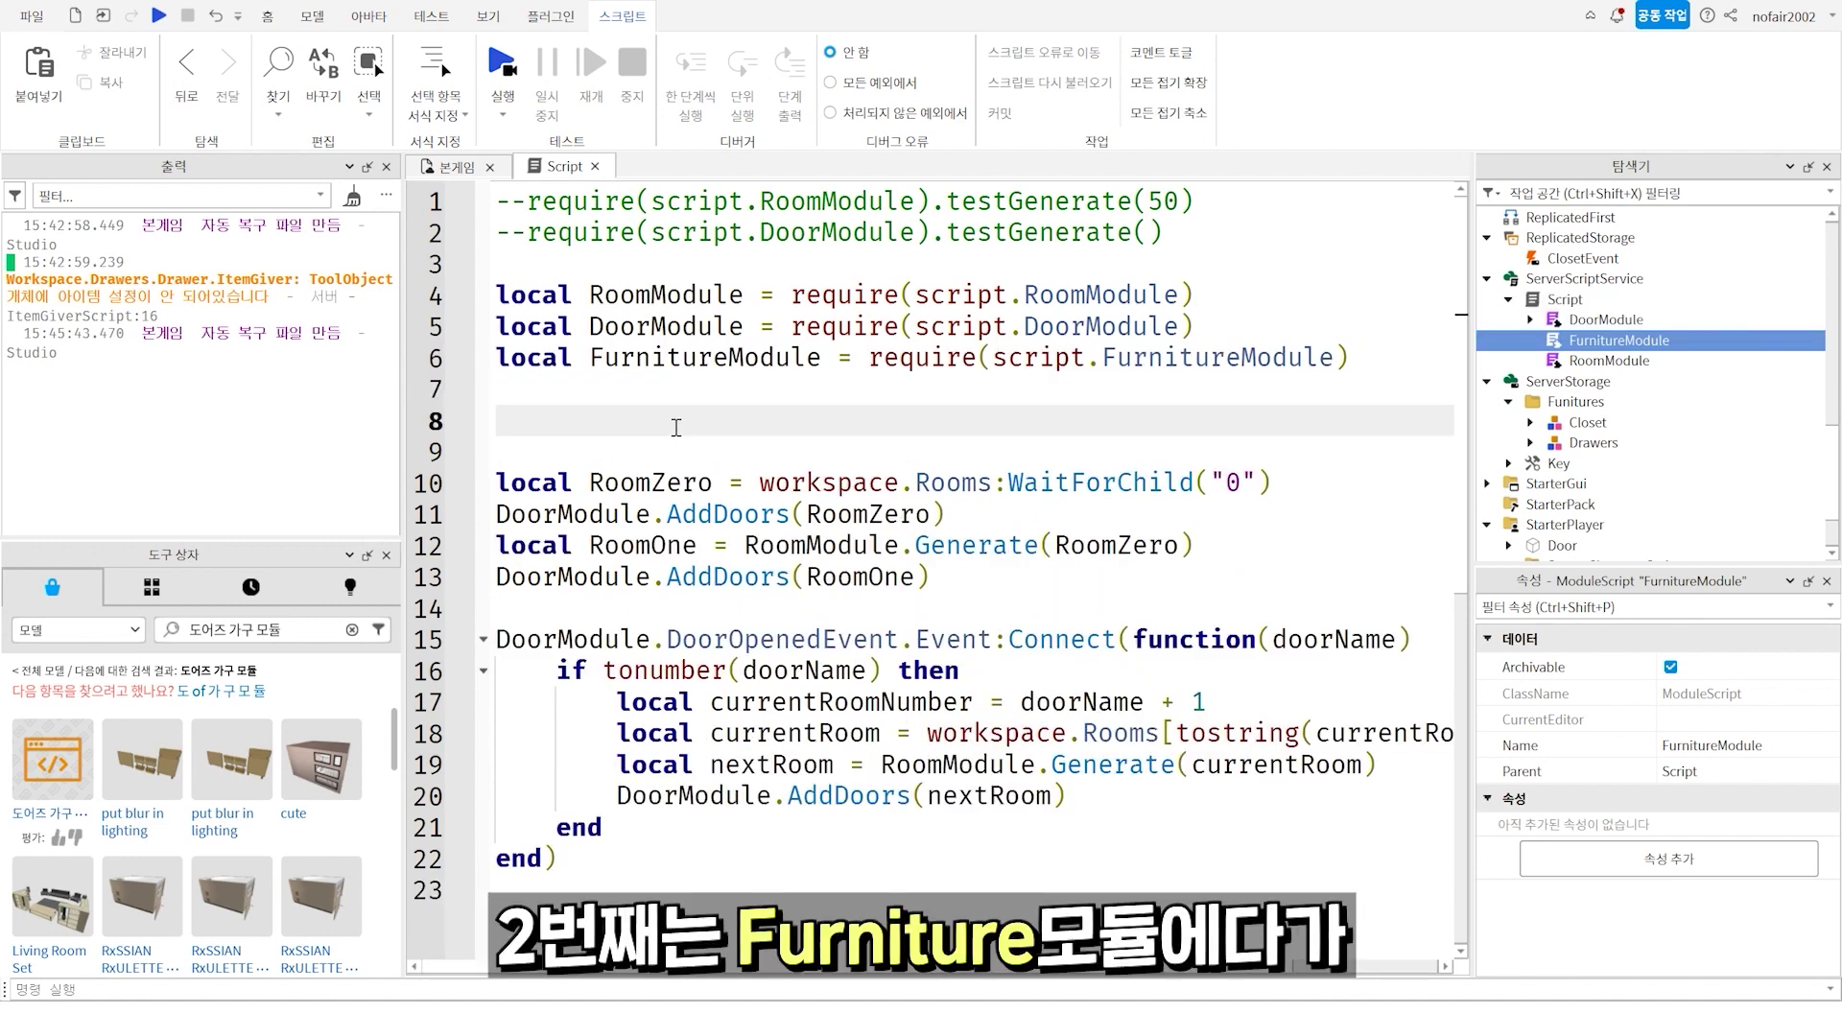
pyautogui.write('FurnitureModule.')
pyautogui.press('Down')
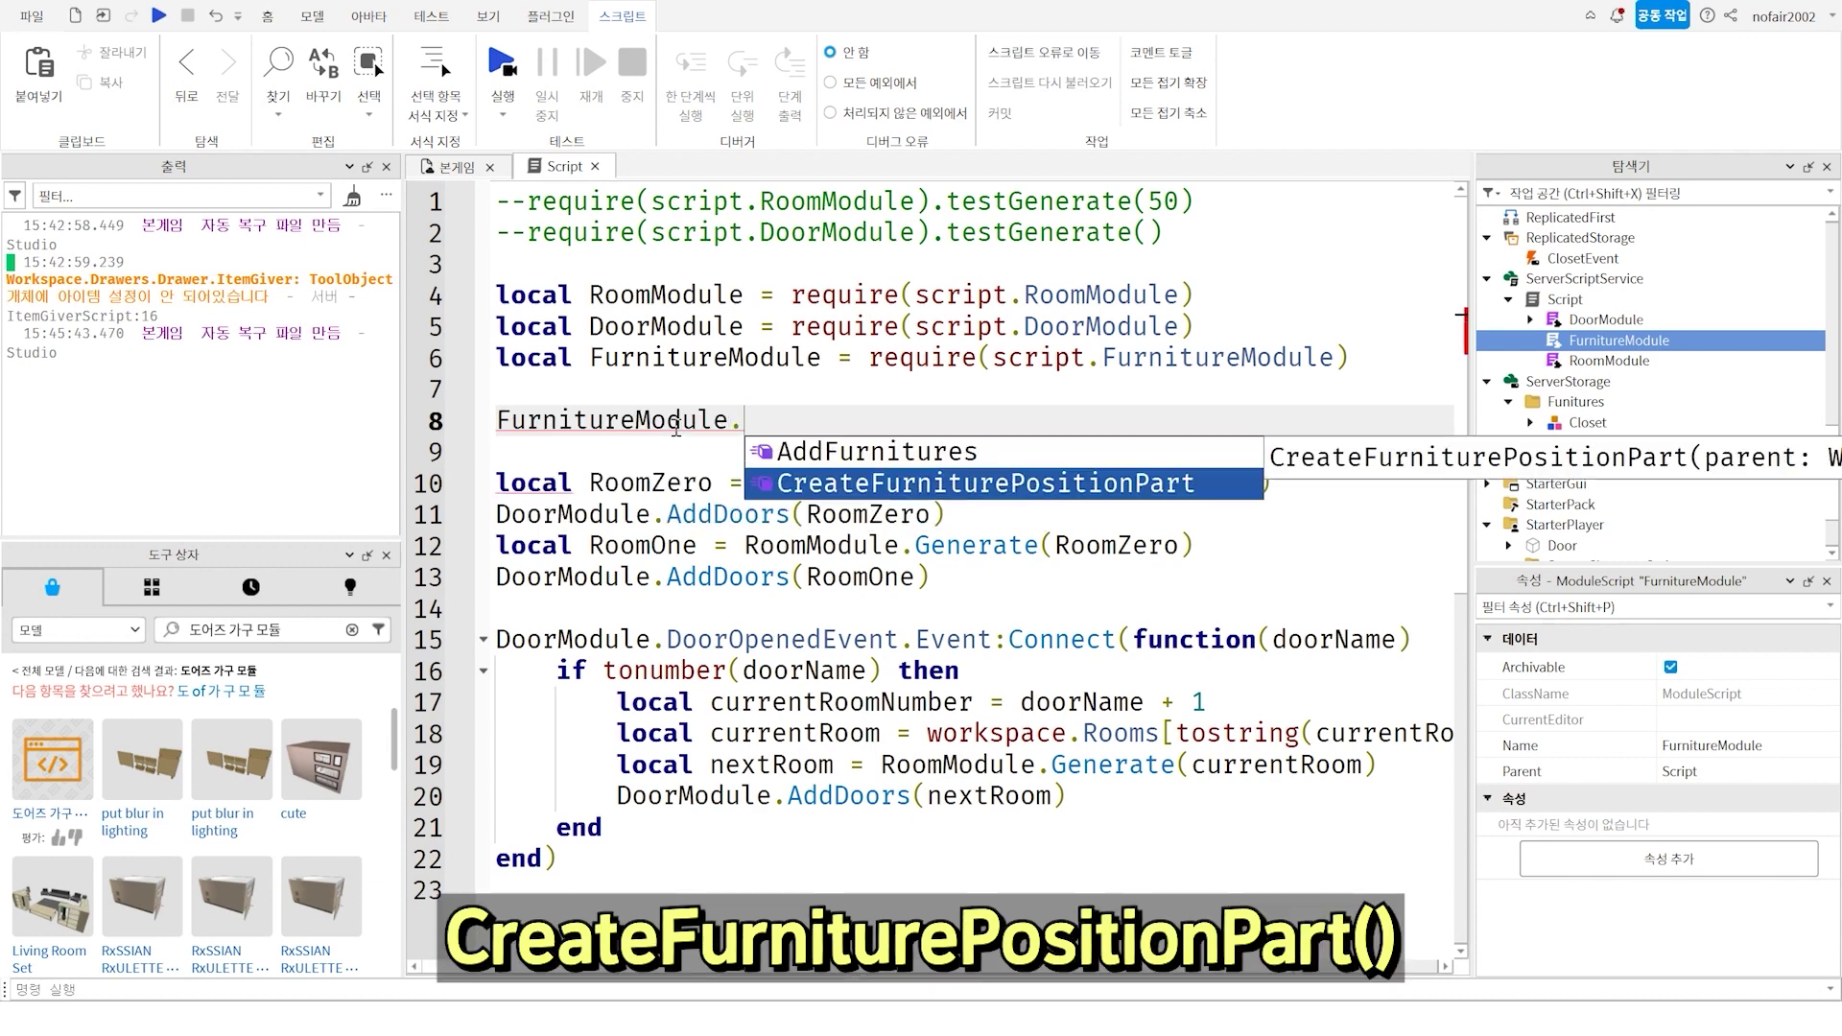
pyautogui.press('Tab')
pyautogui.doubleClick(844, 419)
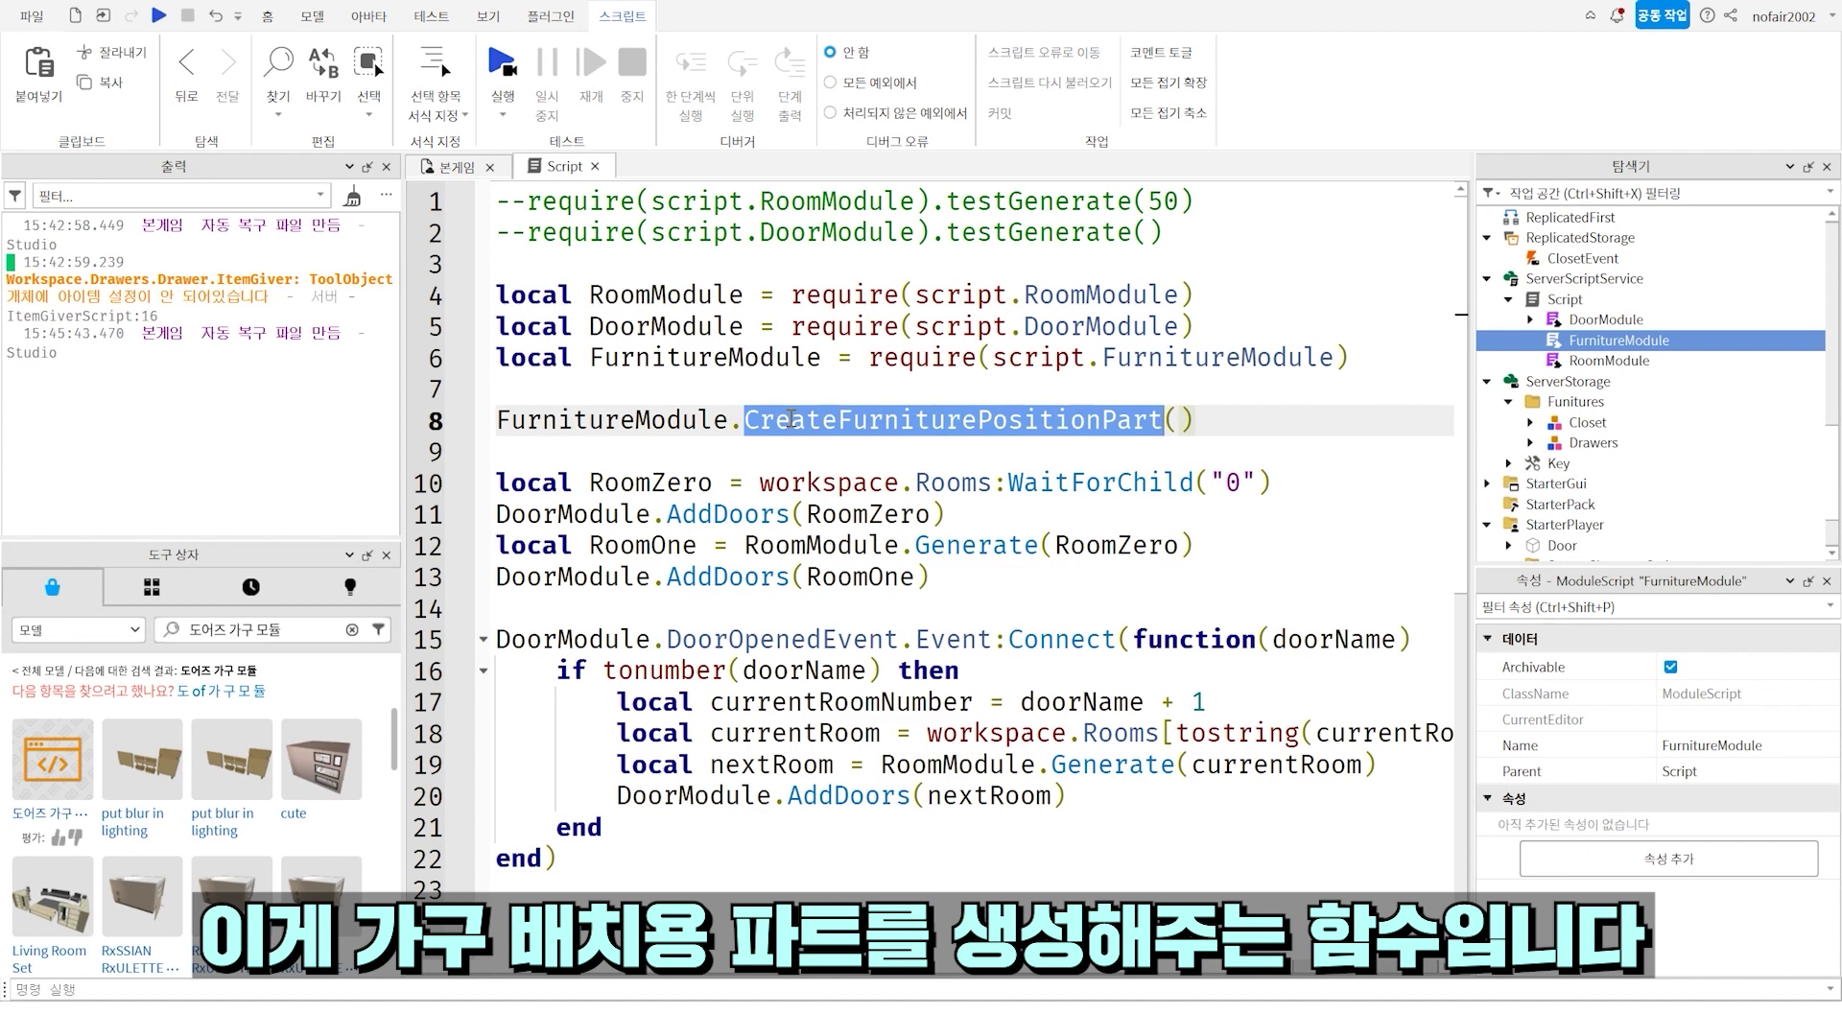
pyautogui.moveTo(510, 419); pyautogui.dragTo(1197, 419)
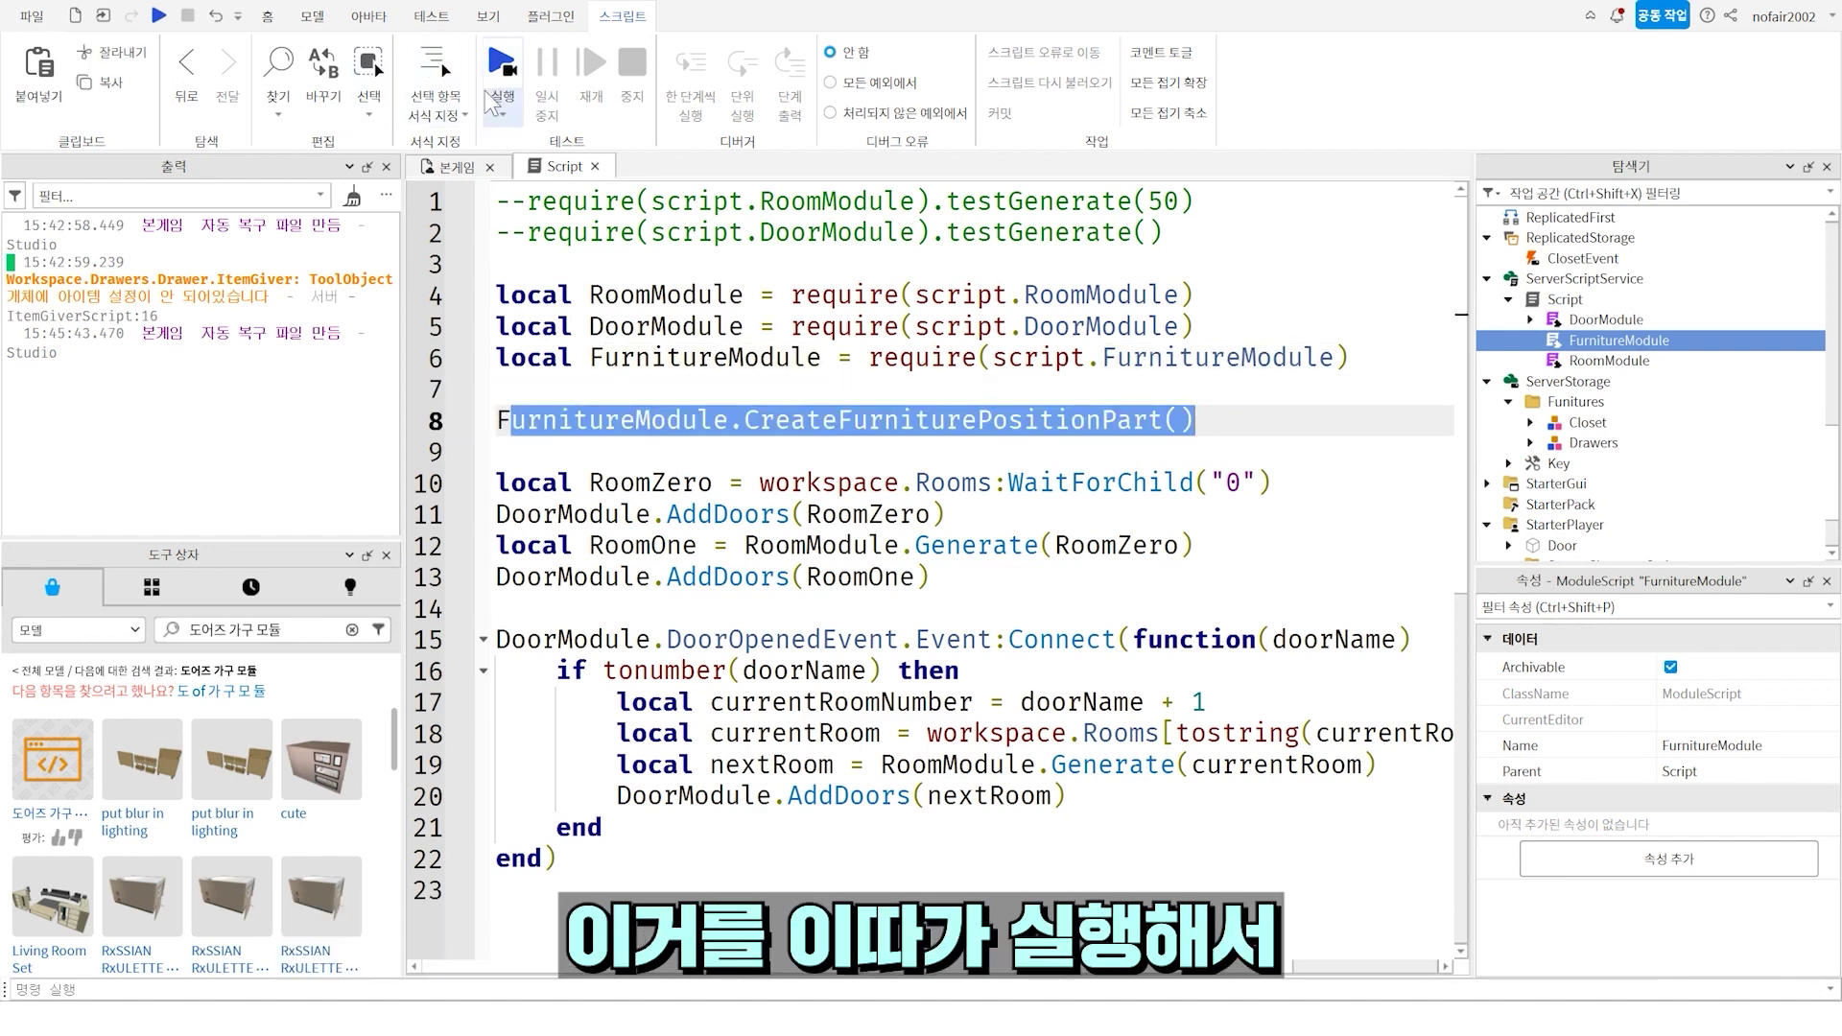
# - Try workspace and game as the parent argument of the CreateFurniturePositionPart call
pyautogui.click(1039, 419)
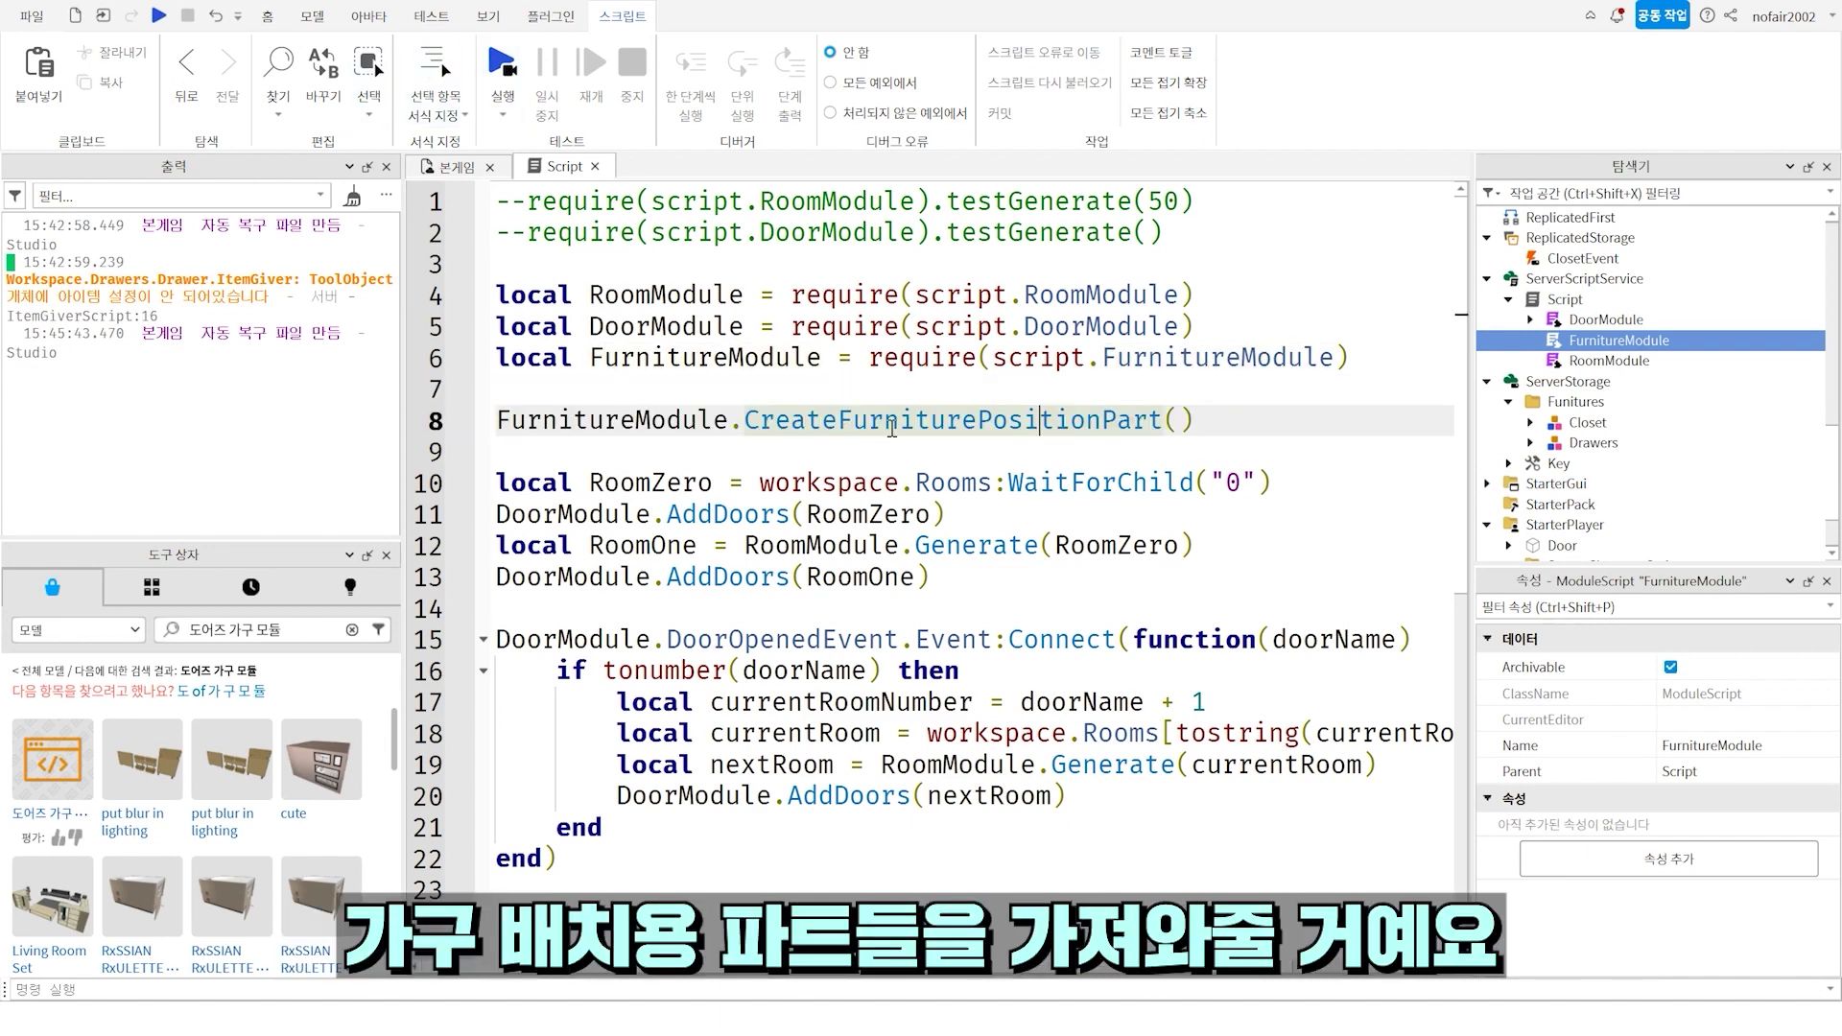
pyautogui.click(1172, 419)
pyautogui.write('workspace')
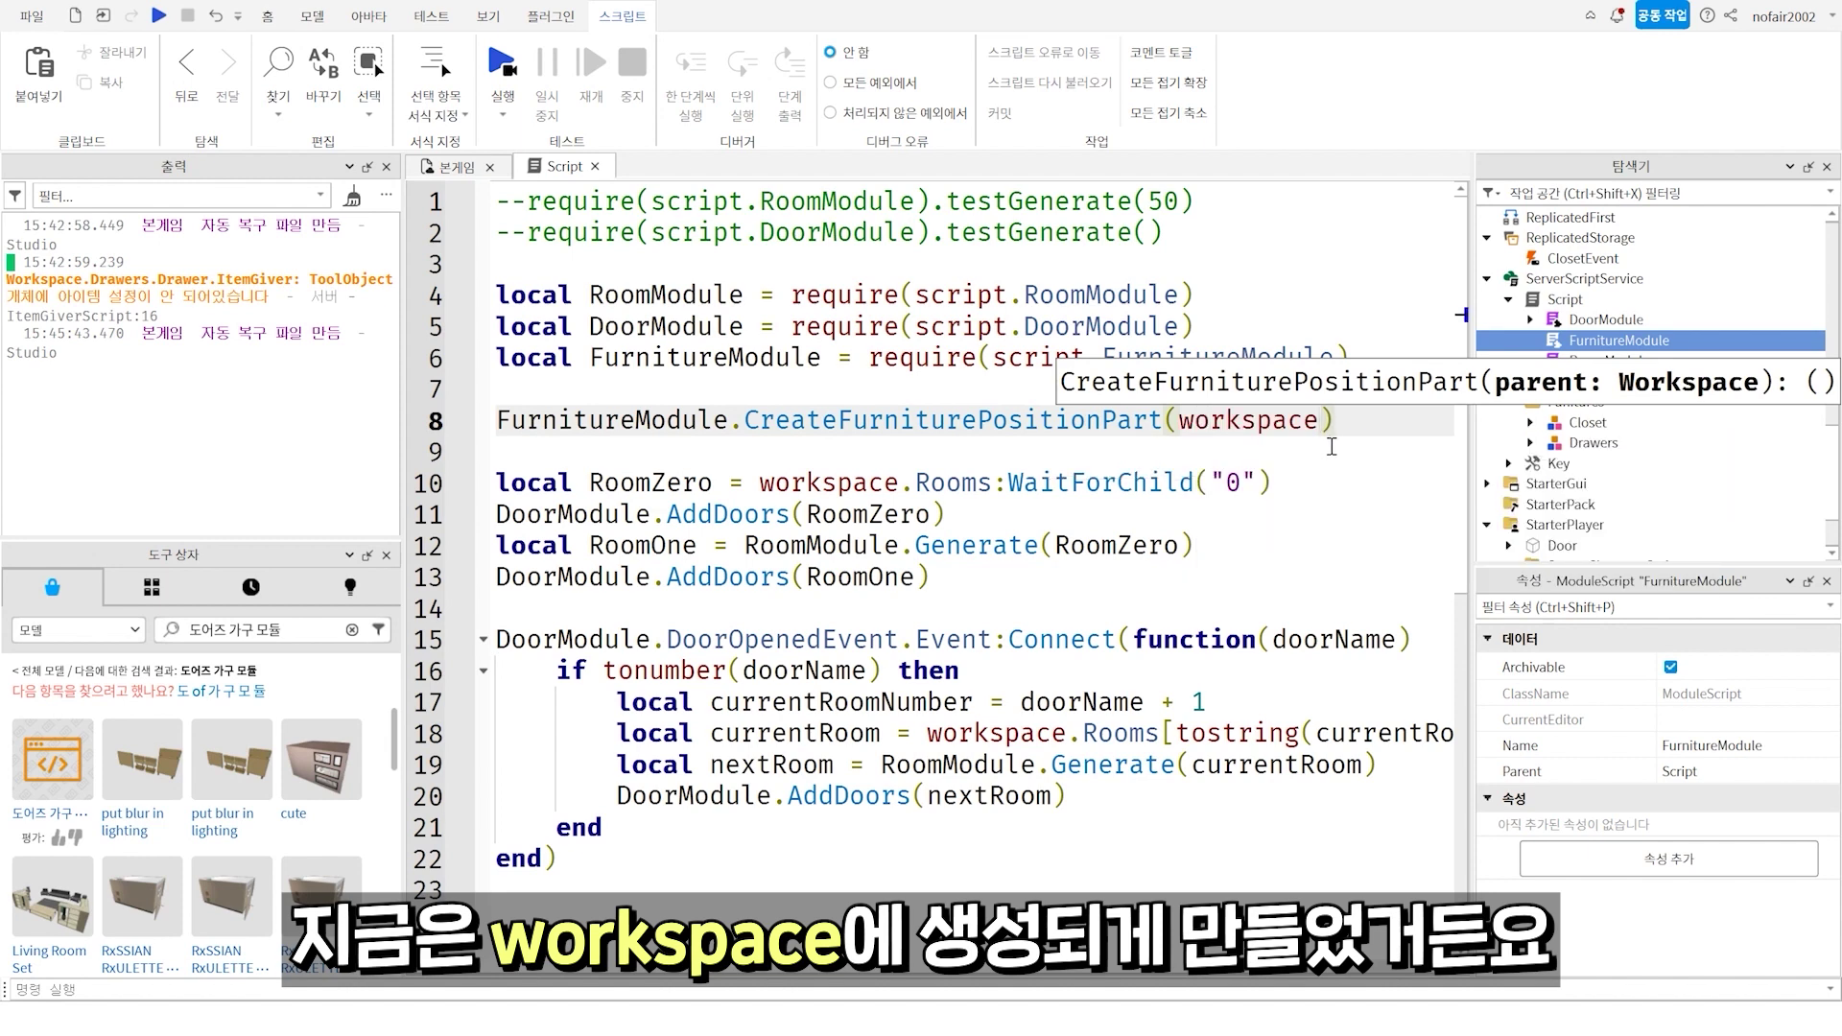
pyautogui.doubleClick(1258, 419)
pyautogui.write('game.ServerStorage')
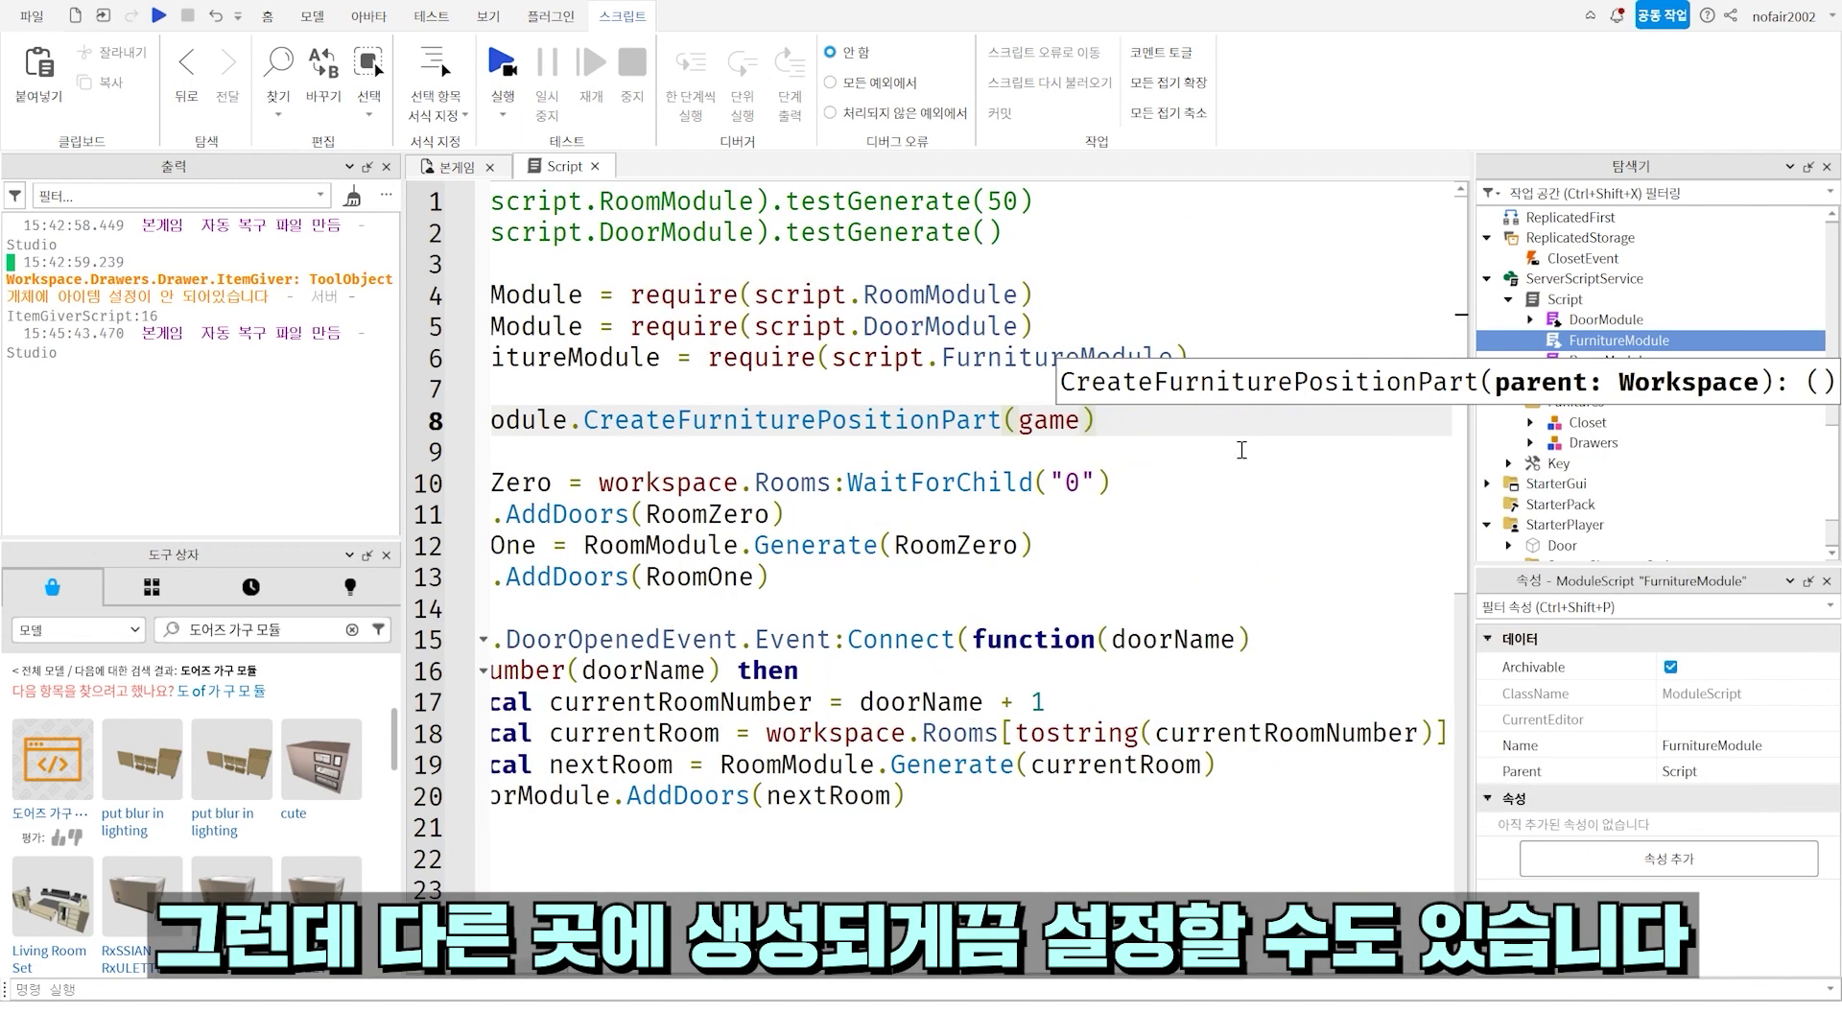
pyautogui.press('BackSpace')
pyautogui.press('BackSpace')
pyautogui.press('BackSpace')
pyautogui.press('BackSpace')
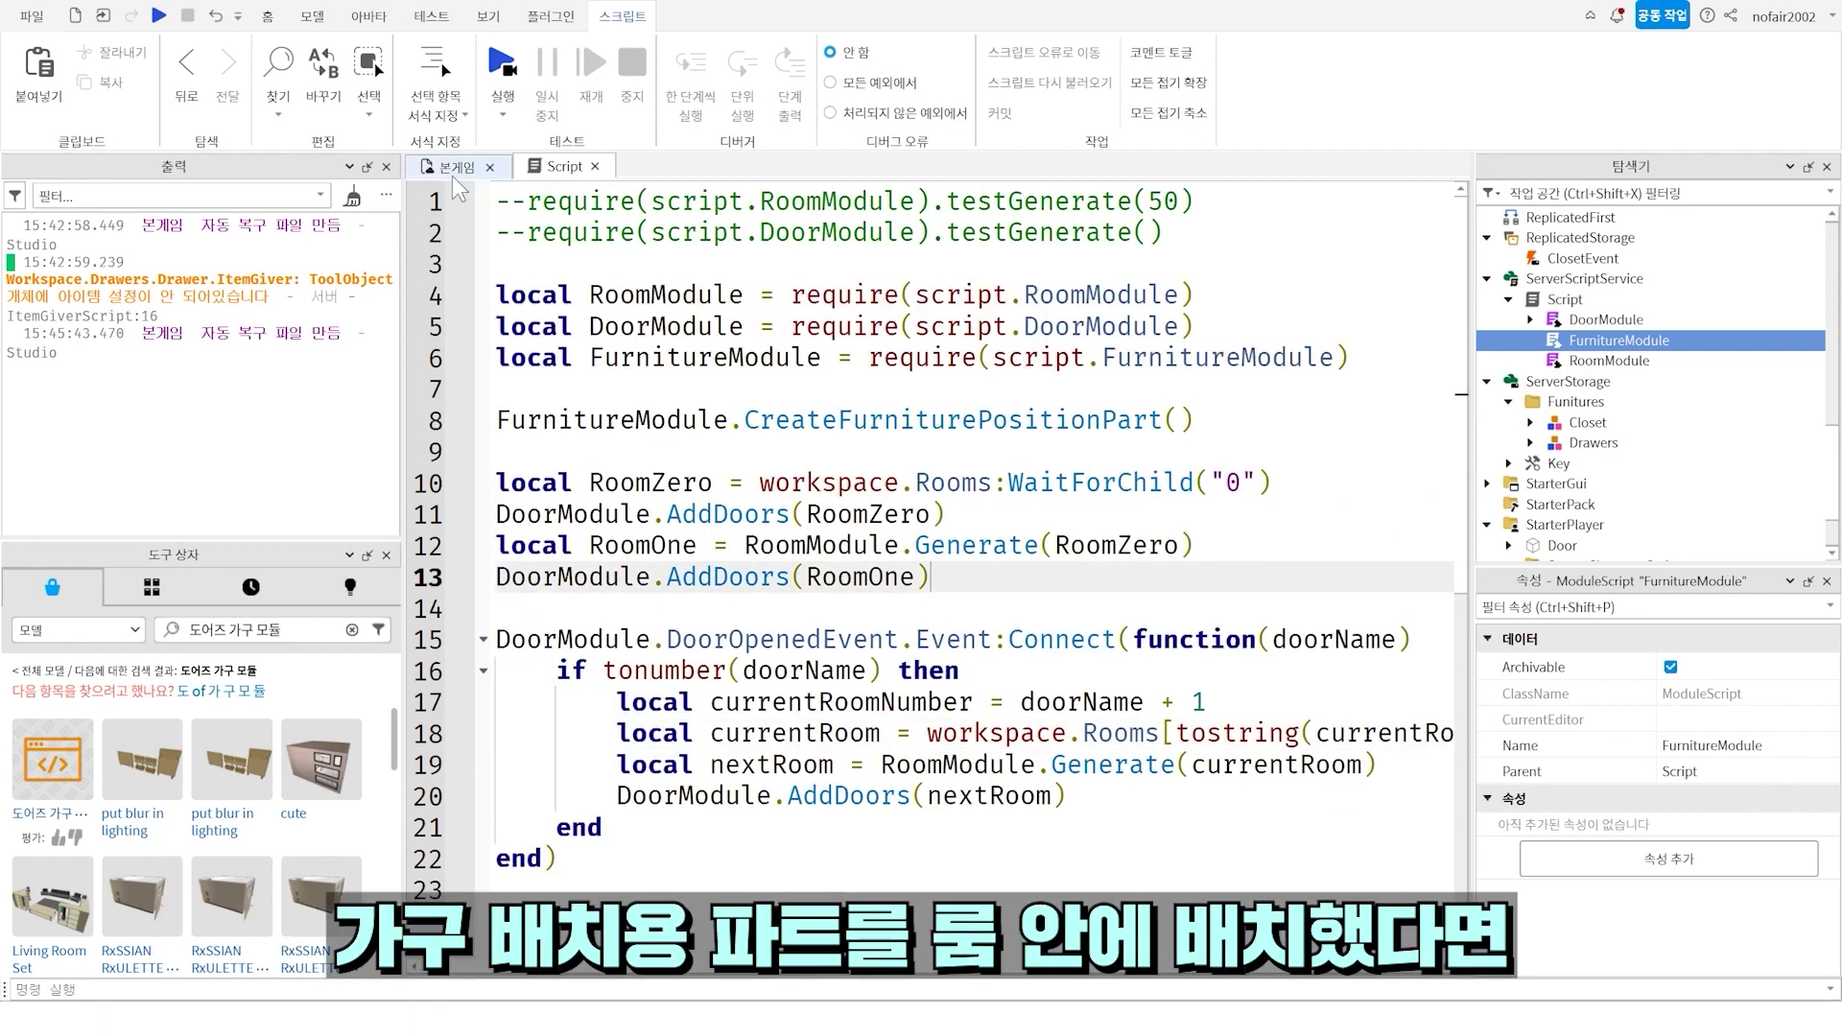
pyautogui.click(451, 167)
pyautogui.click(564, 167)
pyautogui.moveTo(729, 544); pyautogui.dragTo(1179, 544)
pyautogui.doubleClick(615, 583)
pyautogui.click(728, 577)
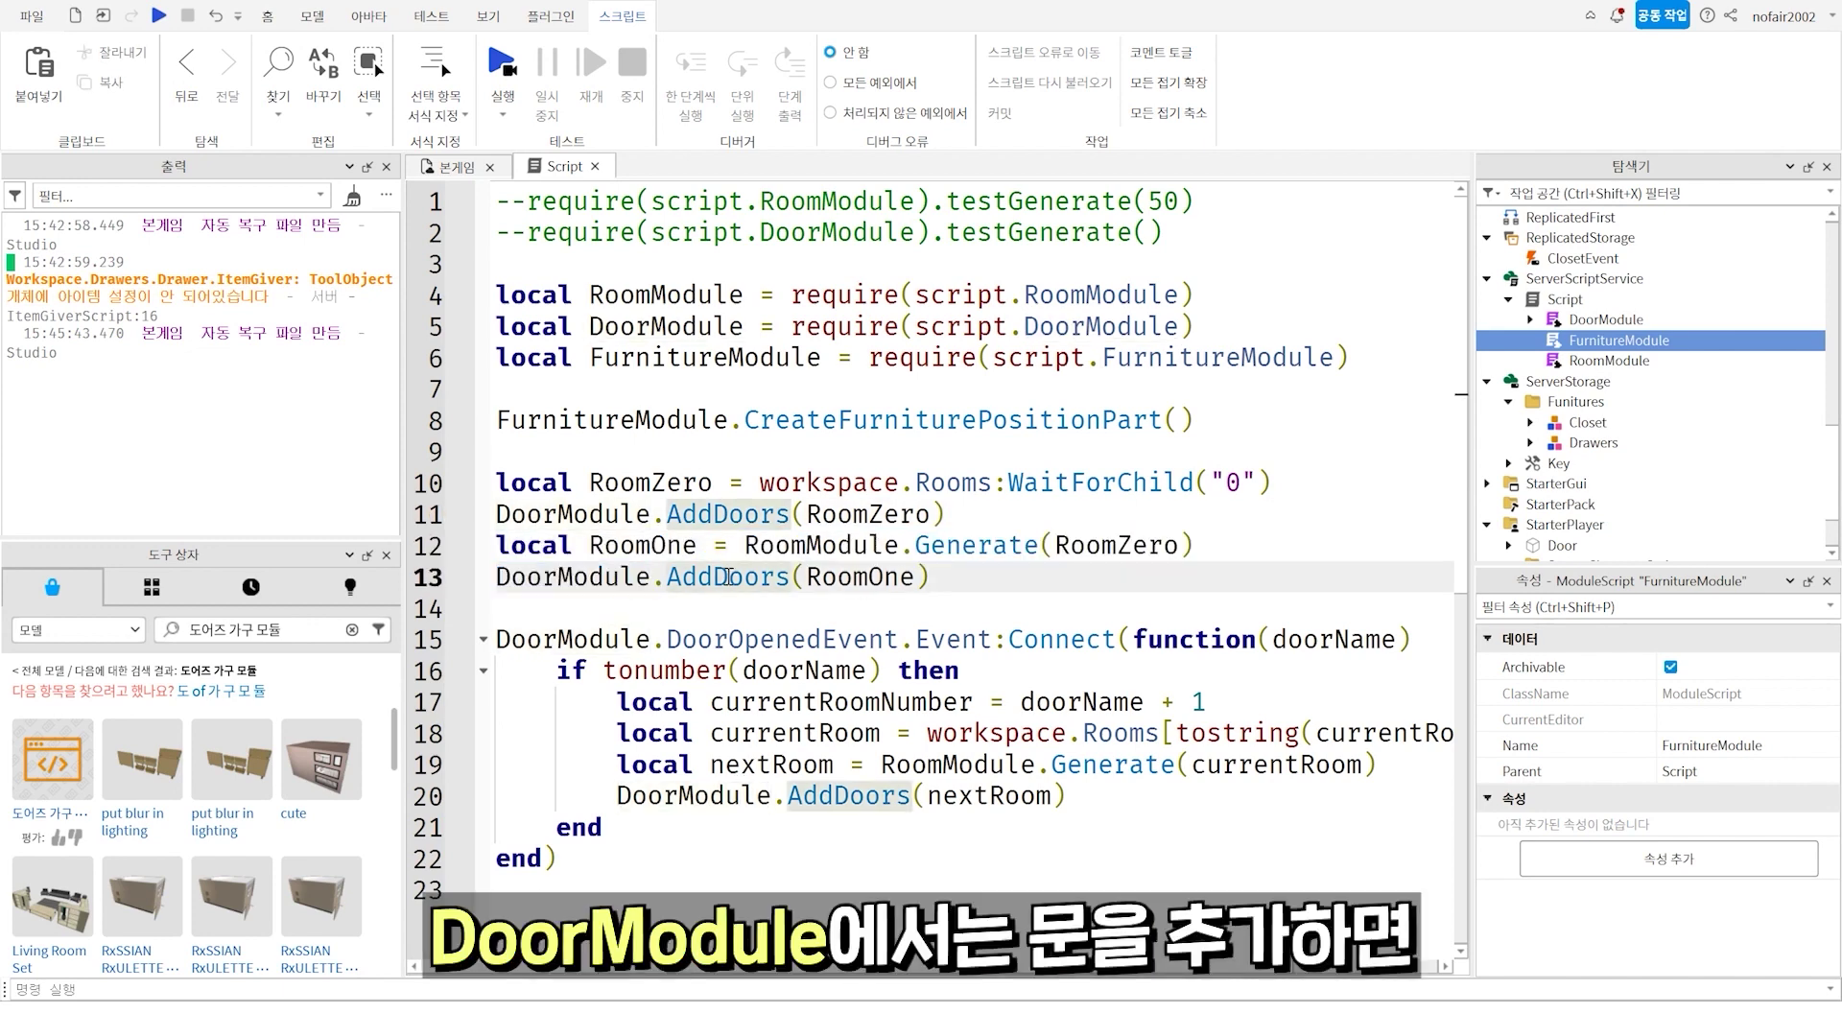
# - Add the call "FurnitureModule.AddFurnitures(RoomOne)" on a new line below "DoorModule.AddDoors(RoomOne)"
pyautogui.click(992, 573)
pyautogui.press('Return')
pyautogui.write('FurnitureModule.AddFurnitures()')
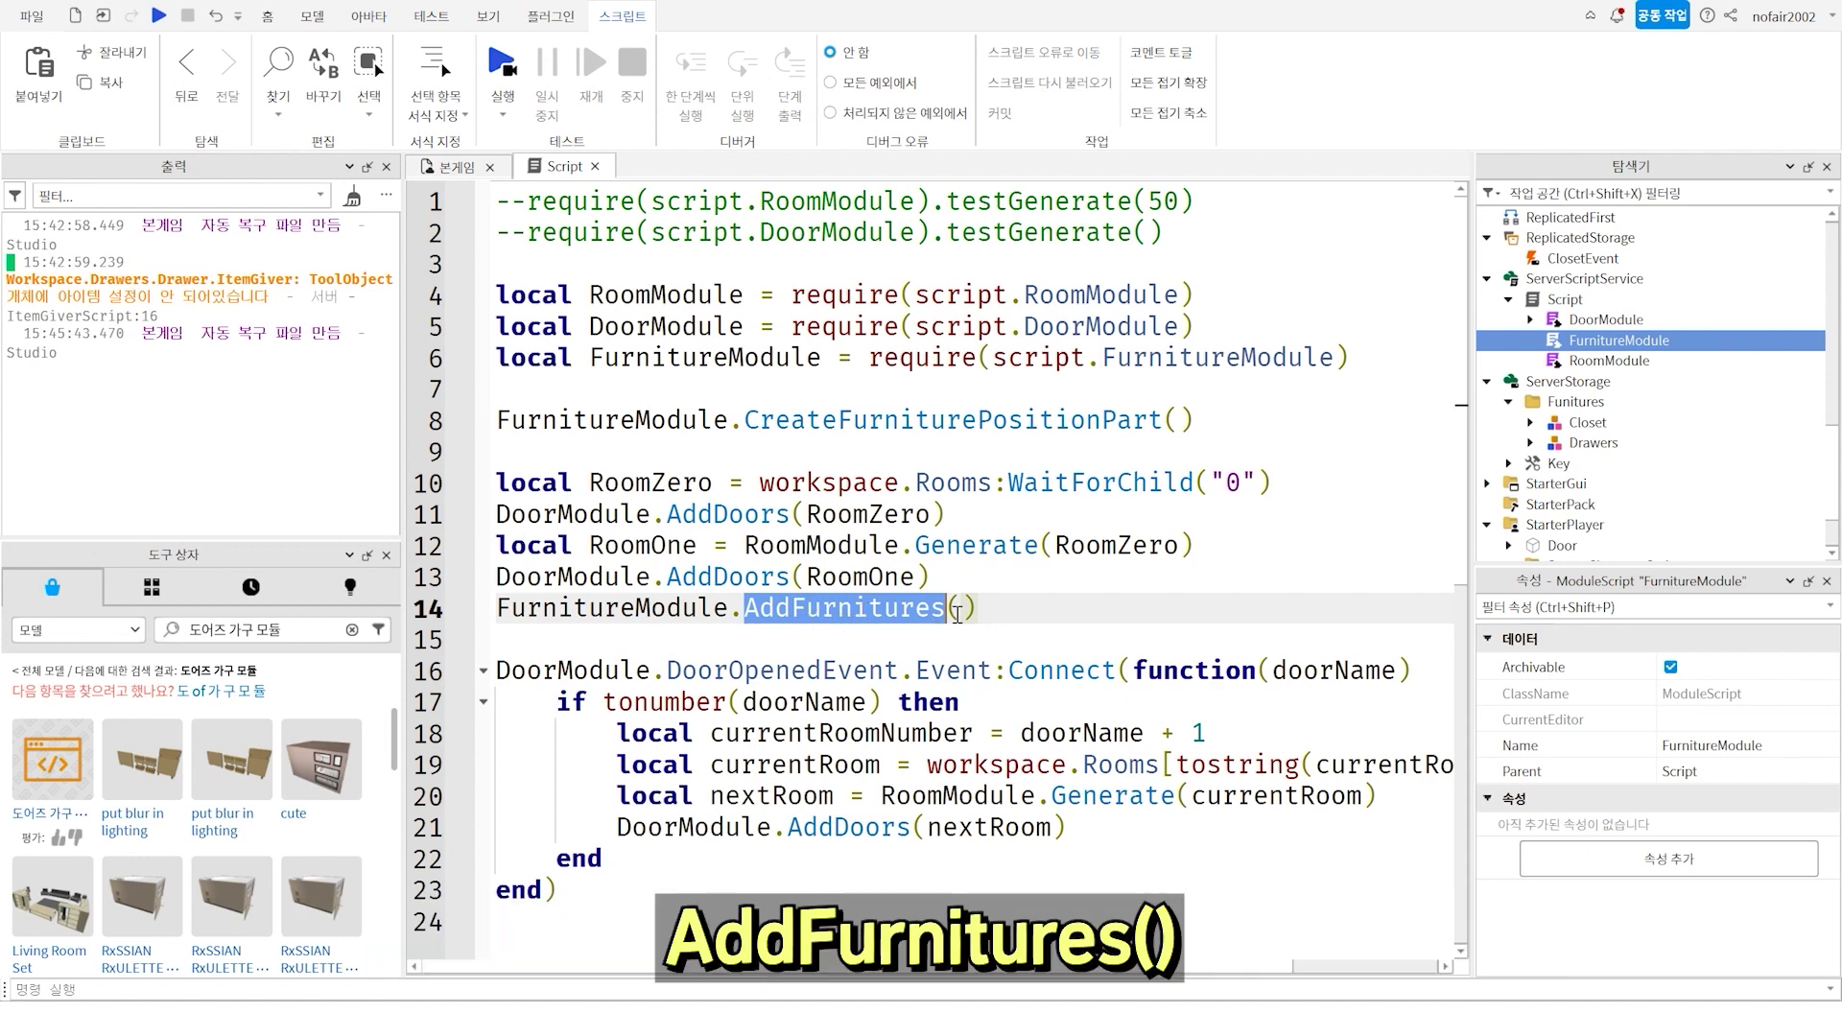
pyautogui.click(957, 614)
pyautogui.click(787, 636)
pyautogui.doubleClick(863, 577)
pyautogui.hotkey('ctrl', 'c')
pyautogui.click(961, 610)
pyautogui.hotkey('ctrl', 'v')
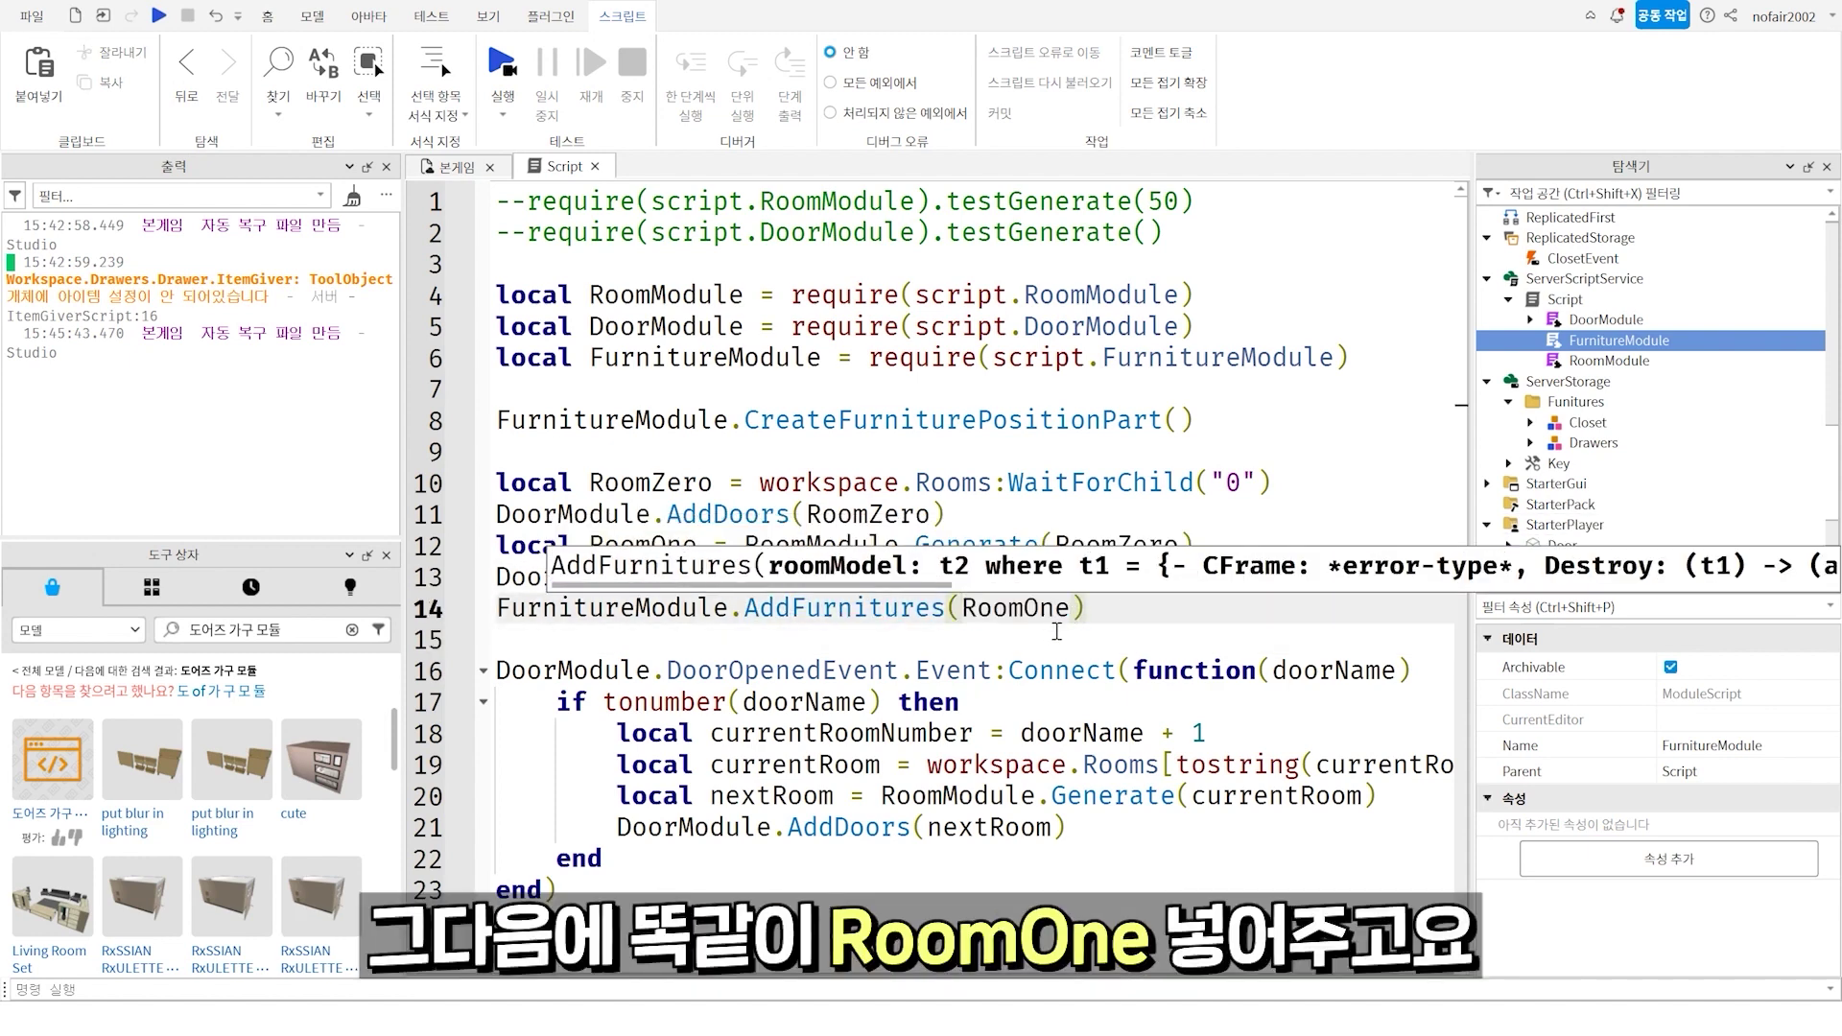
# - Add "FurnitureModule.AddFurnitures(nextRoom)" below "DoorModule.AddDoors(nextRoom)" inside the DoorOpenedEvent handler, reusing the RoomOne call
pyautogui.moveTo(1120, 613); pyautogui.dragTo(497, 608)
pyautogui.hotkey('ctrl', 'c')
pyautogui.click(1110, 825)
pyautogui.press('Return')
pyautogui.hotkey('ctrl', 'v')
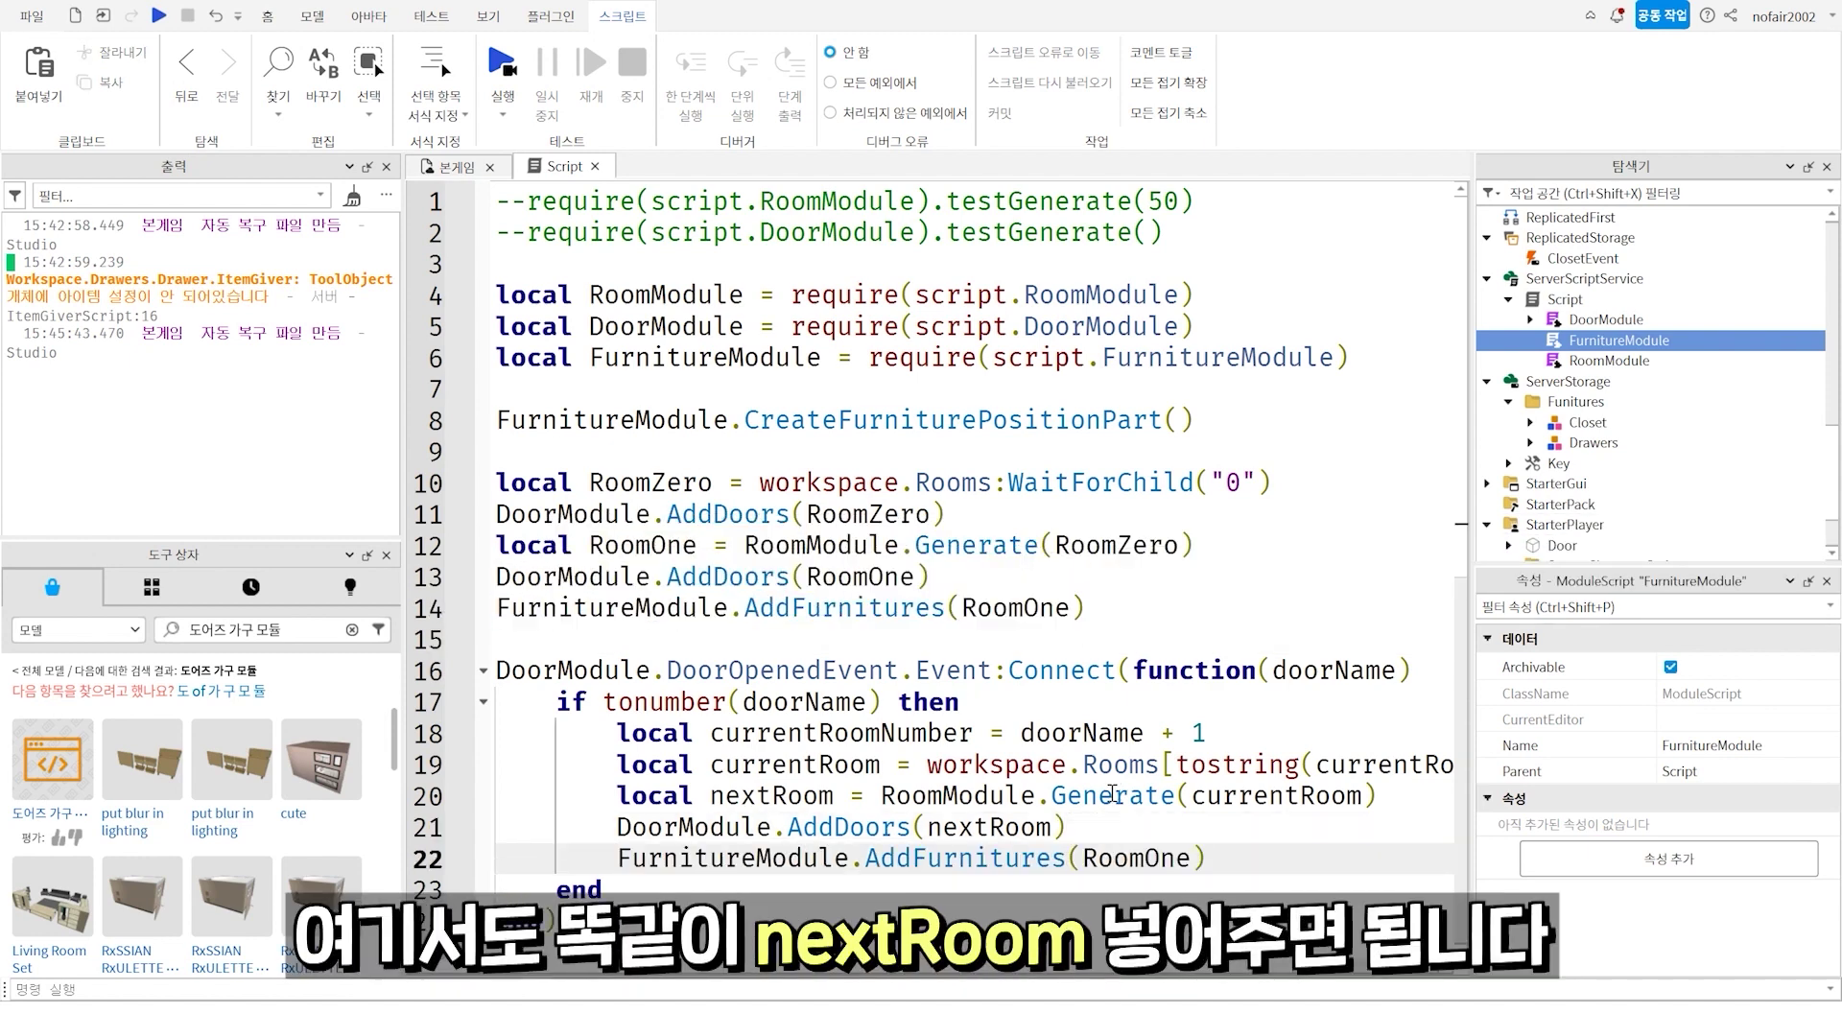
pyautogui.doubleClick(1137, 857)
pyautogui.write('nextRoom')
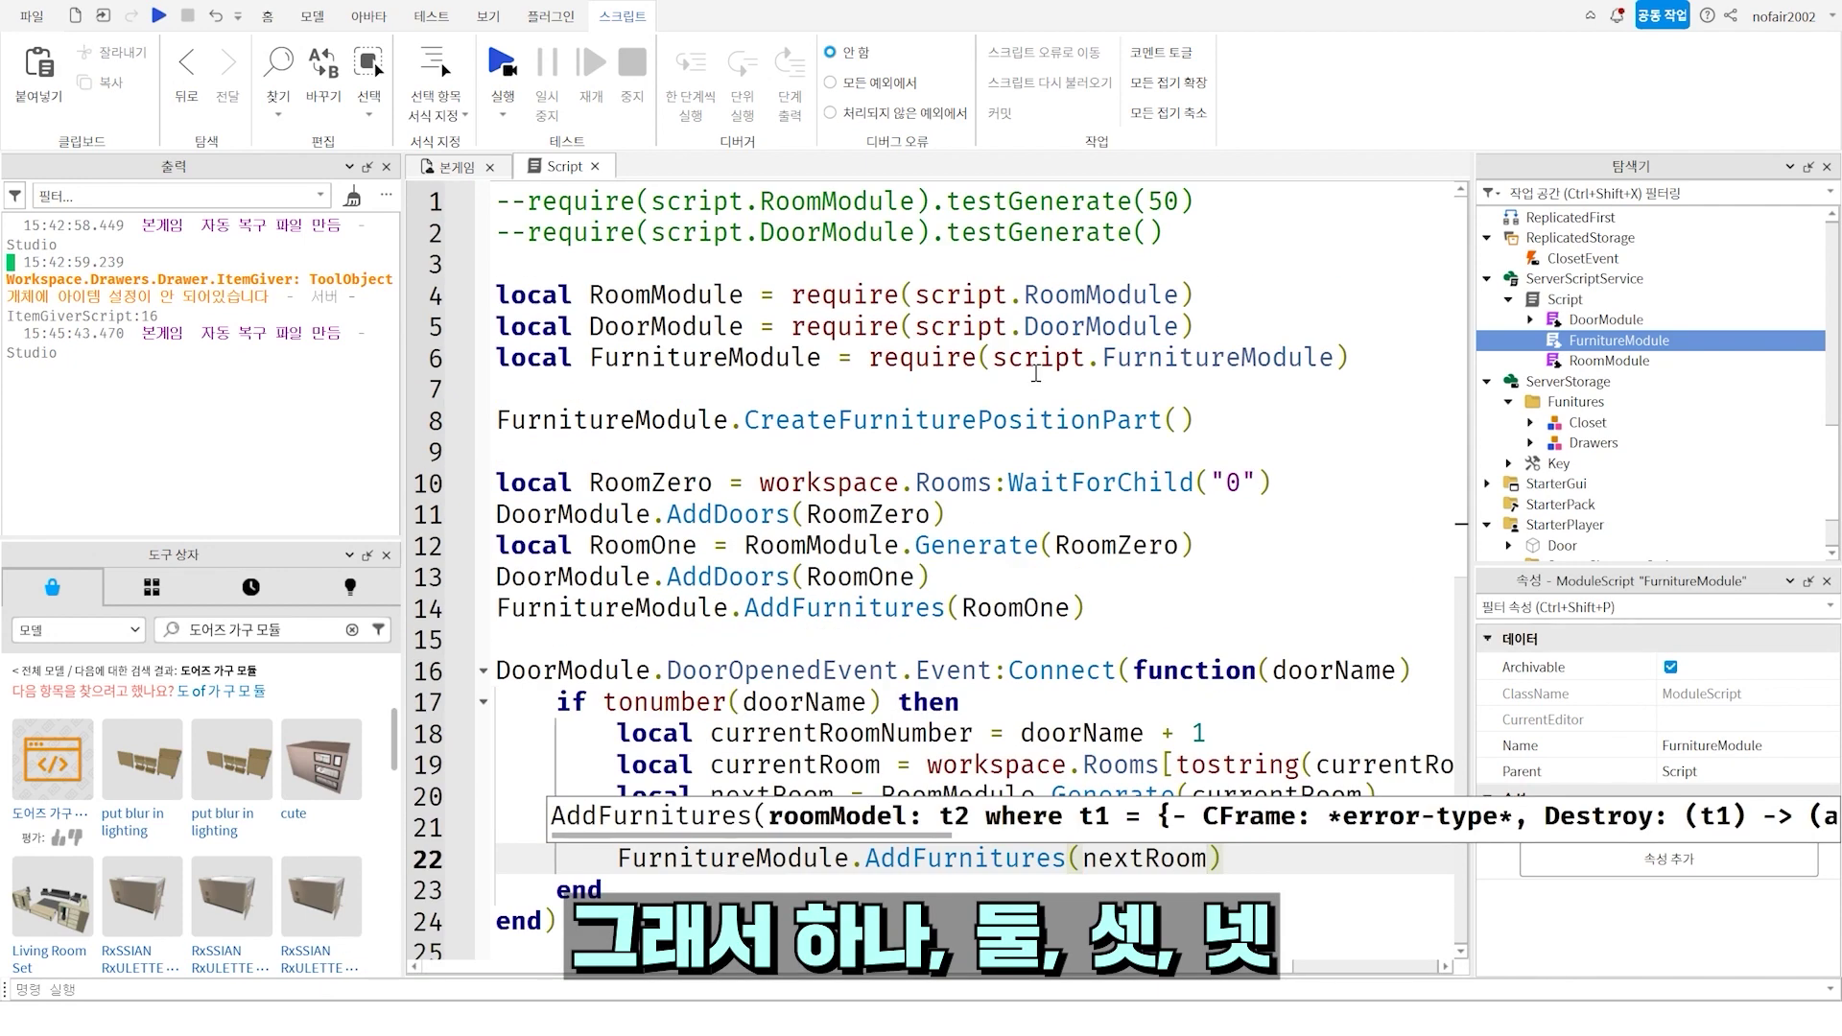
pyautogui.click(932, 417)
pyautogui.moveTo(1083, 612); pyautogui.dragTo(902, 608)
pyautogui.moveTo(1221, 858); pyautogui.dragTo(821, 855)
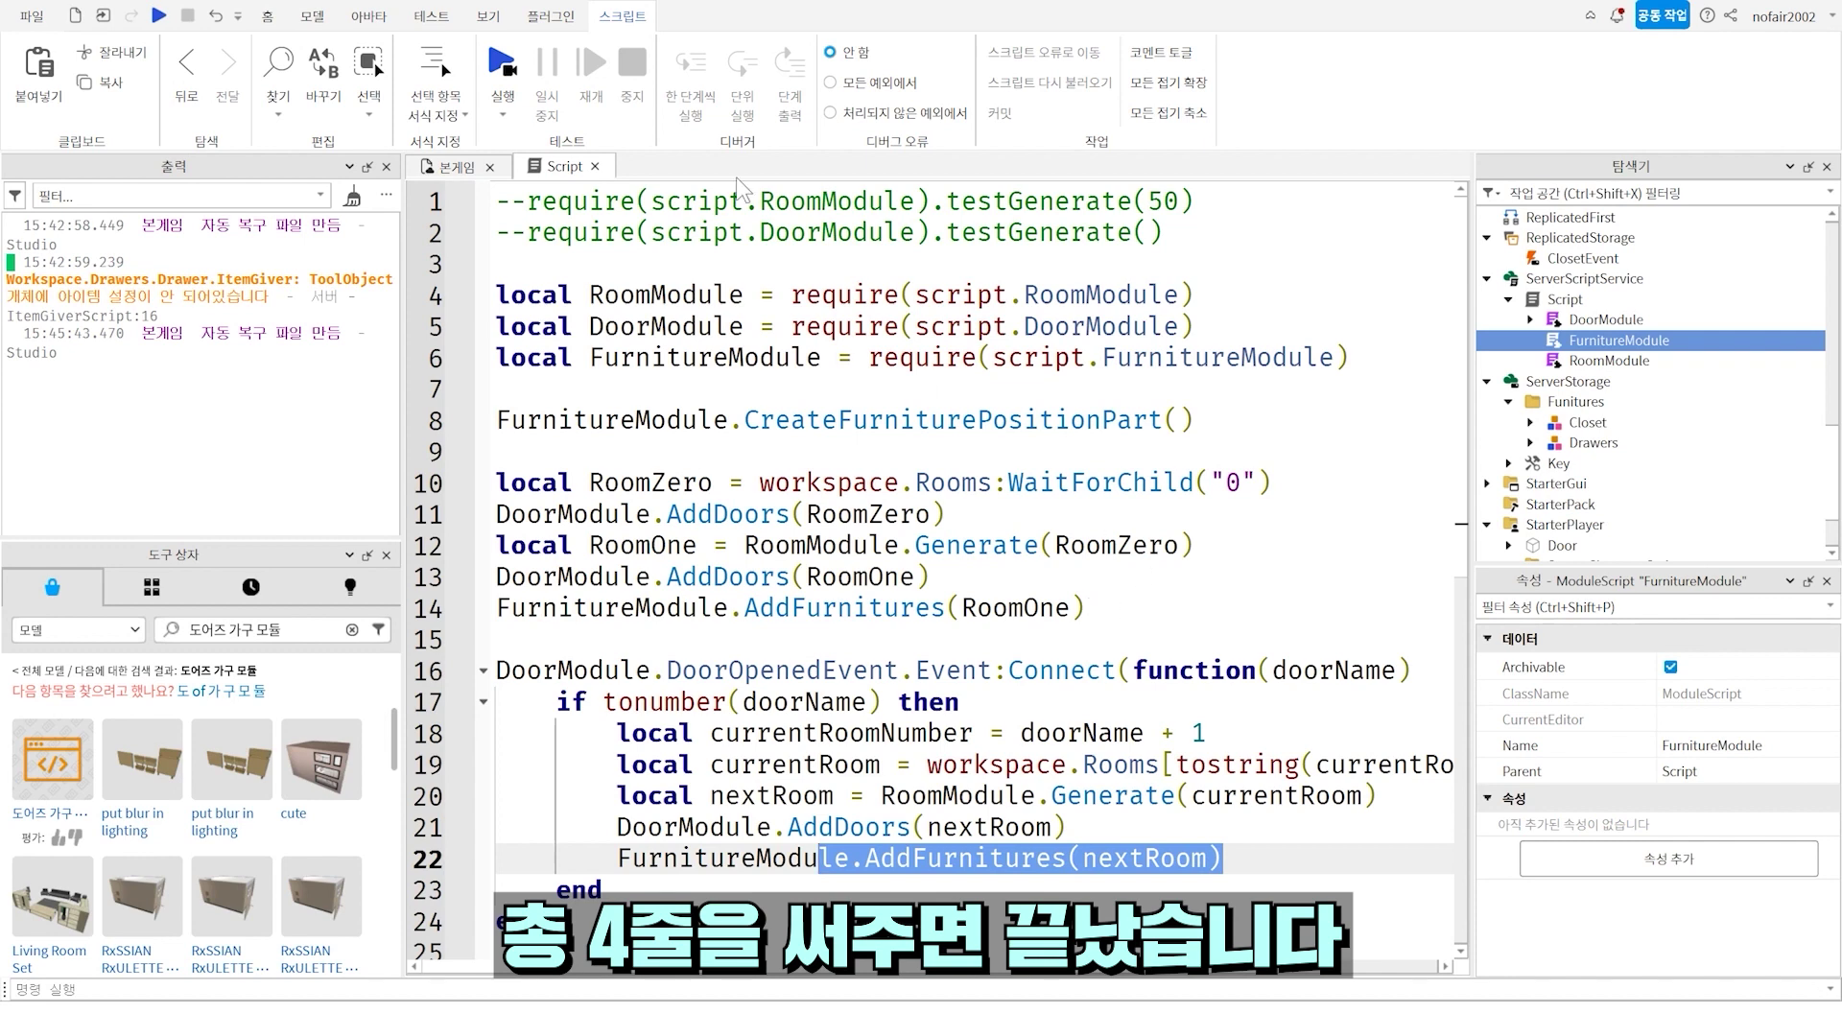
# - Run the game and inspect the generated red Closet and Drawers parts in Workspace's FurniturePositionParts folder
pyautogui.click(504, 67)
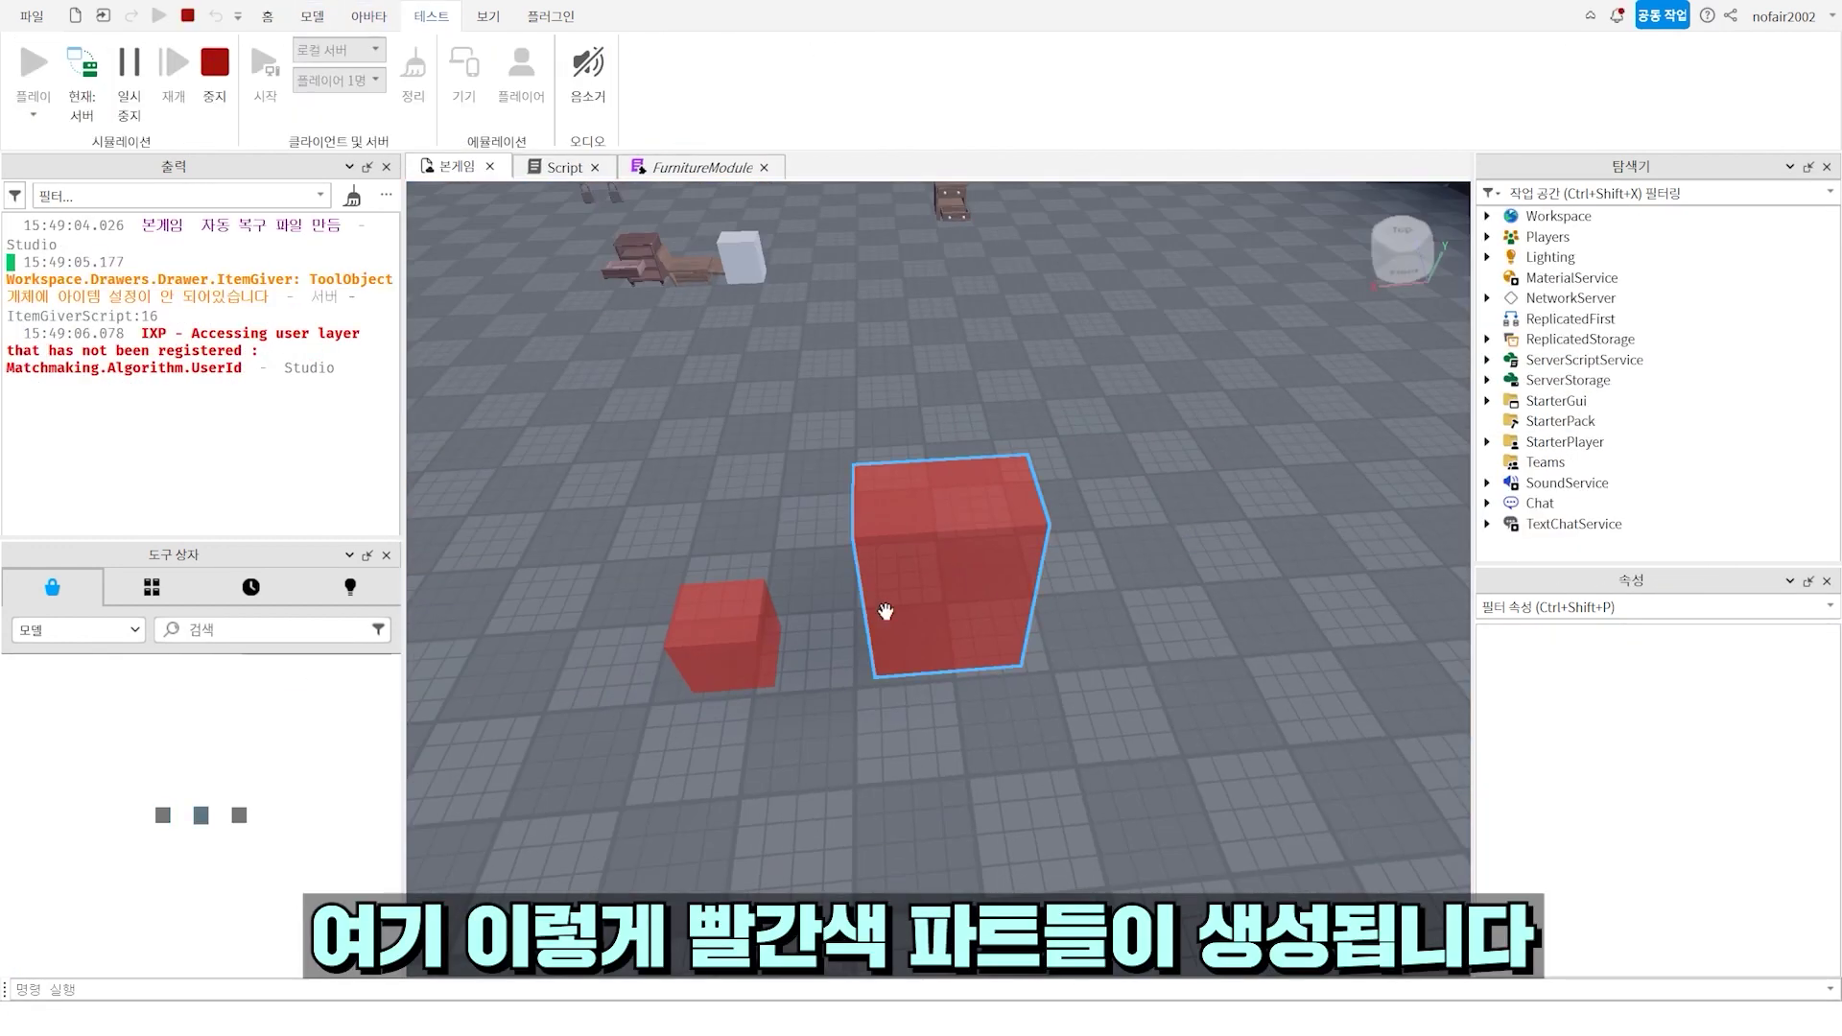
pyautogui.click(946, 646)
pyautogui.moveTo(945, 646); pyautogui.dragTo(1027, 637, button='middle')
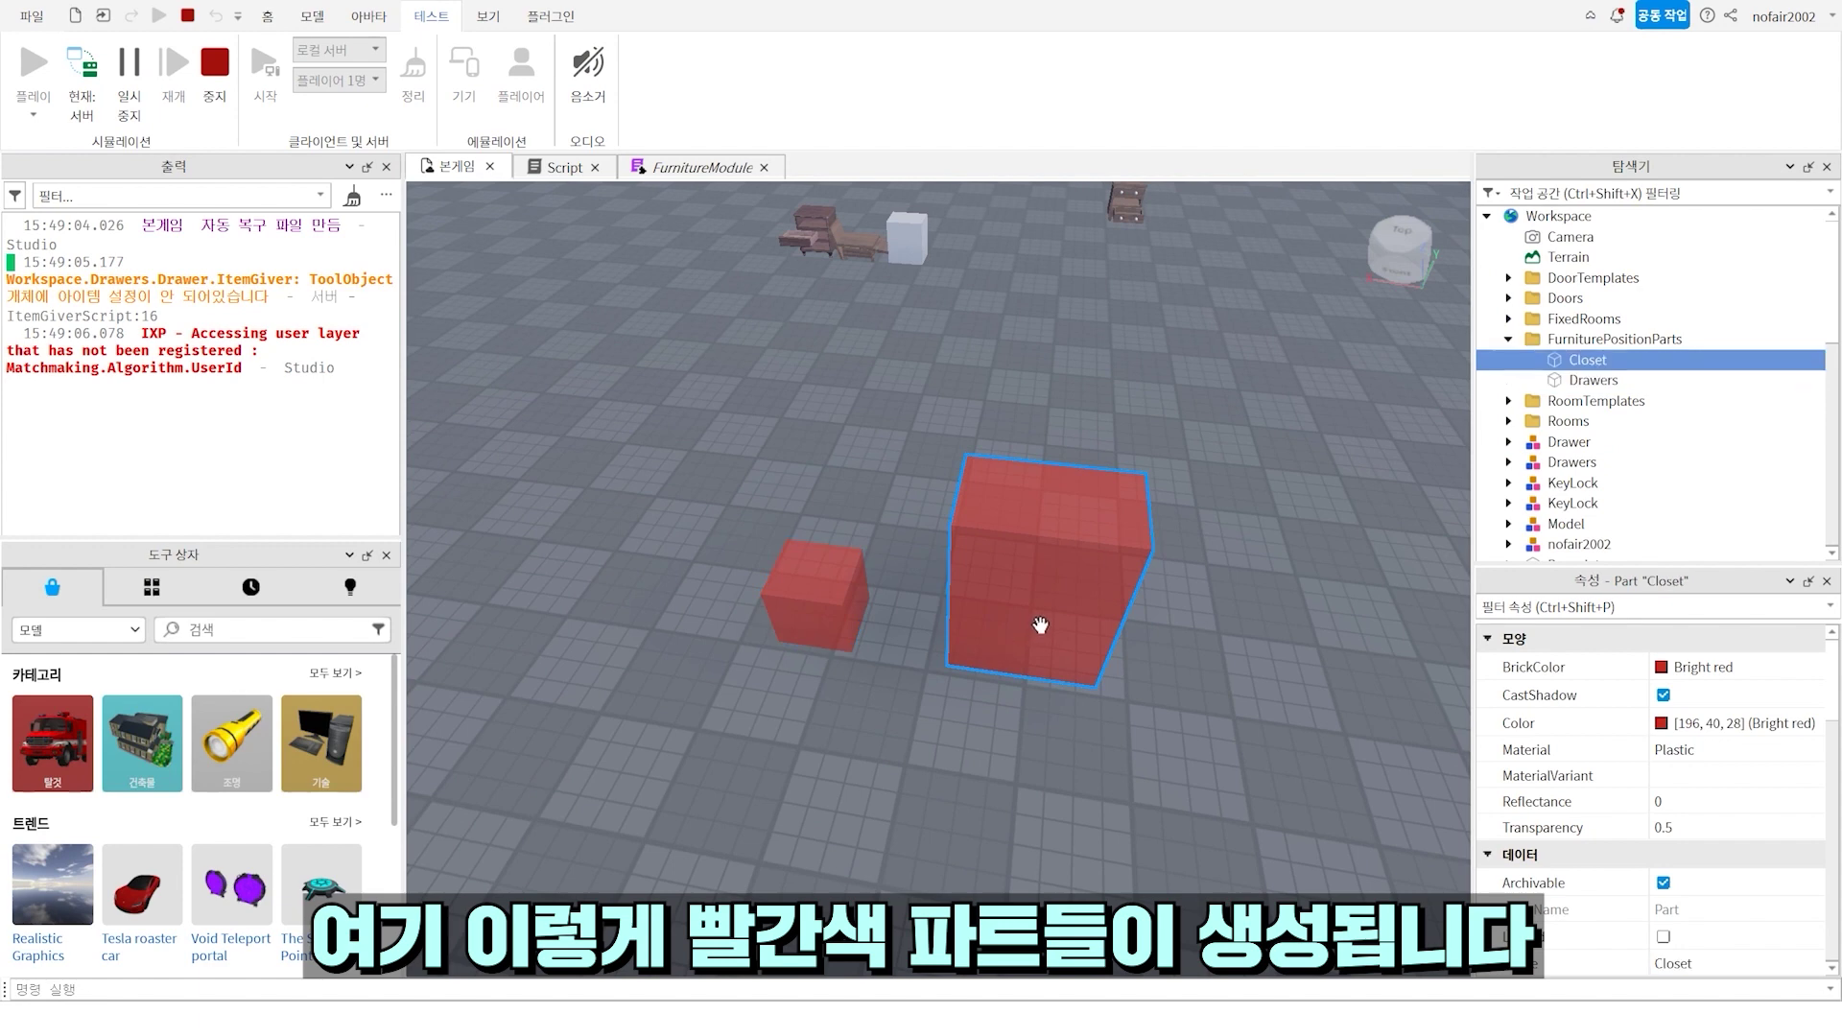
pyautogui.click(1556, 343)
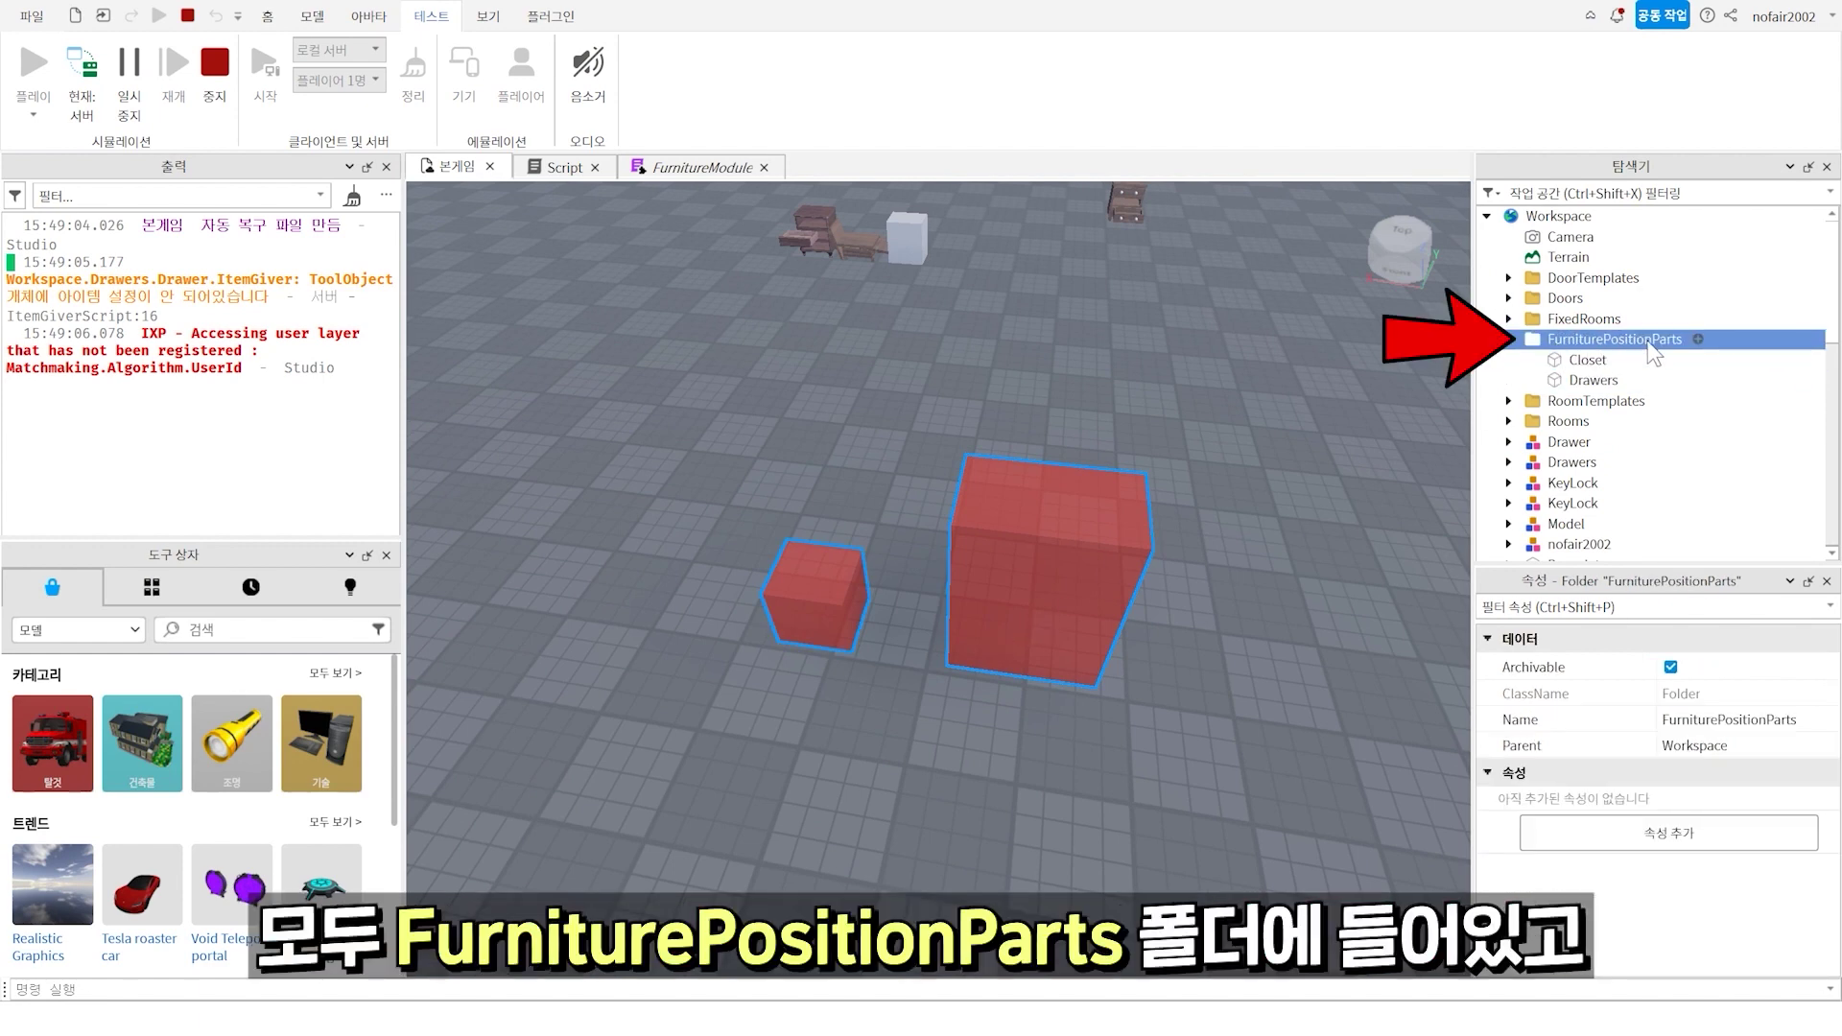
pyautogui.click(1595, 380)
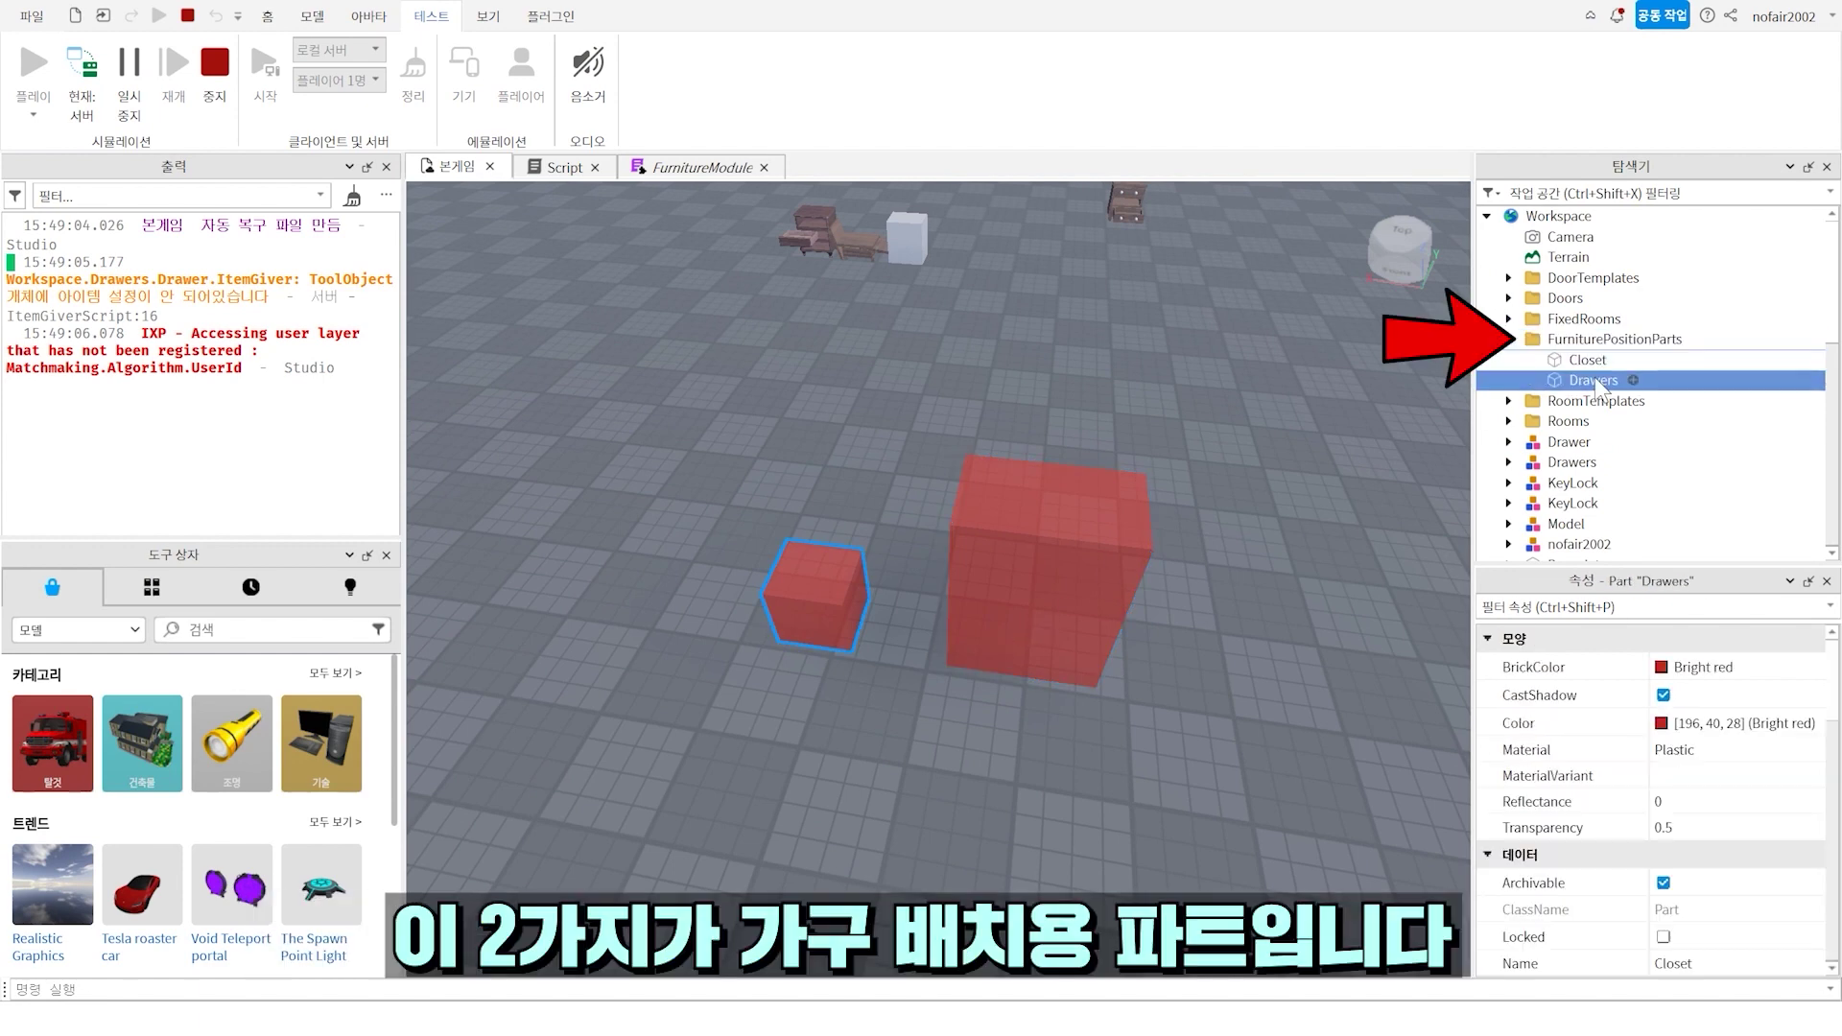
# - Copy the FurniturePositionParts folder from the running test, and paste it into Workspace after stopping the test
pyautogui.click(1594, 340)
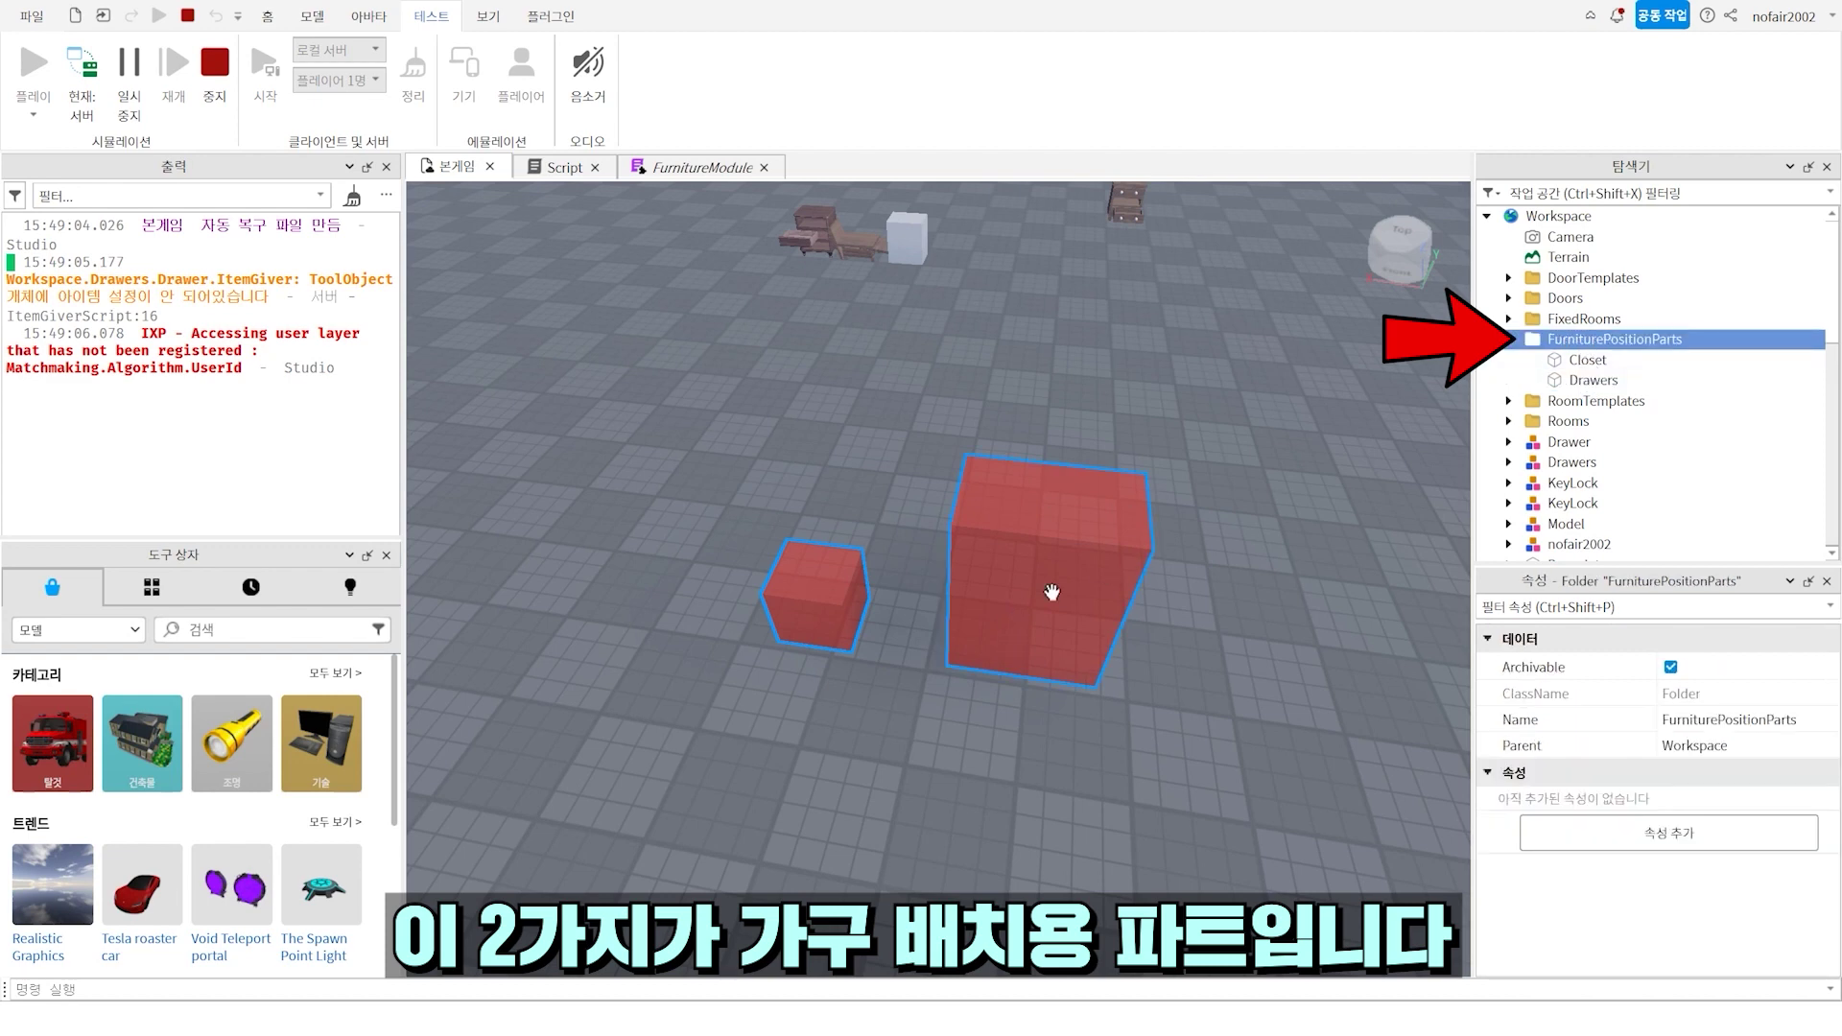
pyautogui.click(1593, 298)
pyautogui.click(1595, 295)
pyautogui.click(1604, 340)
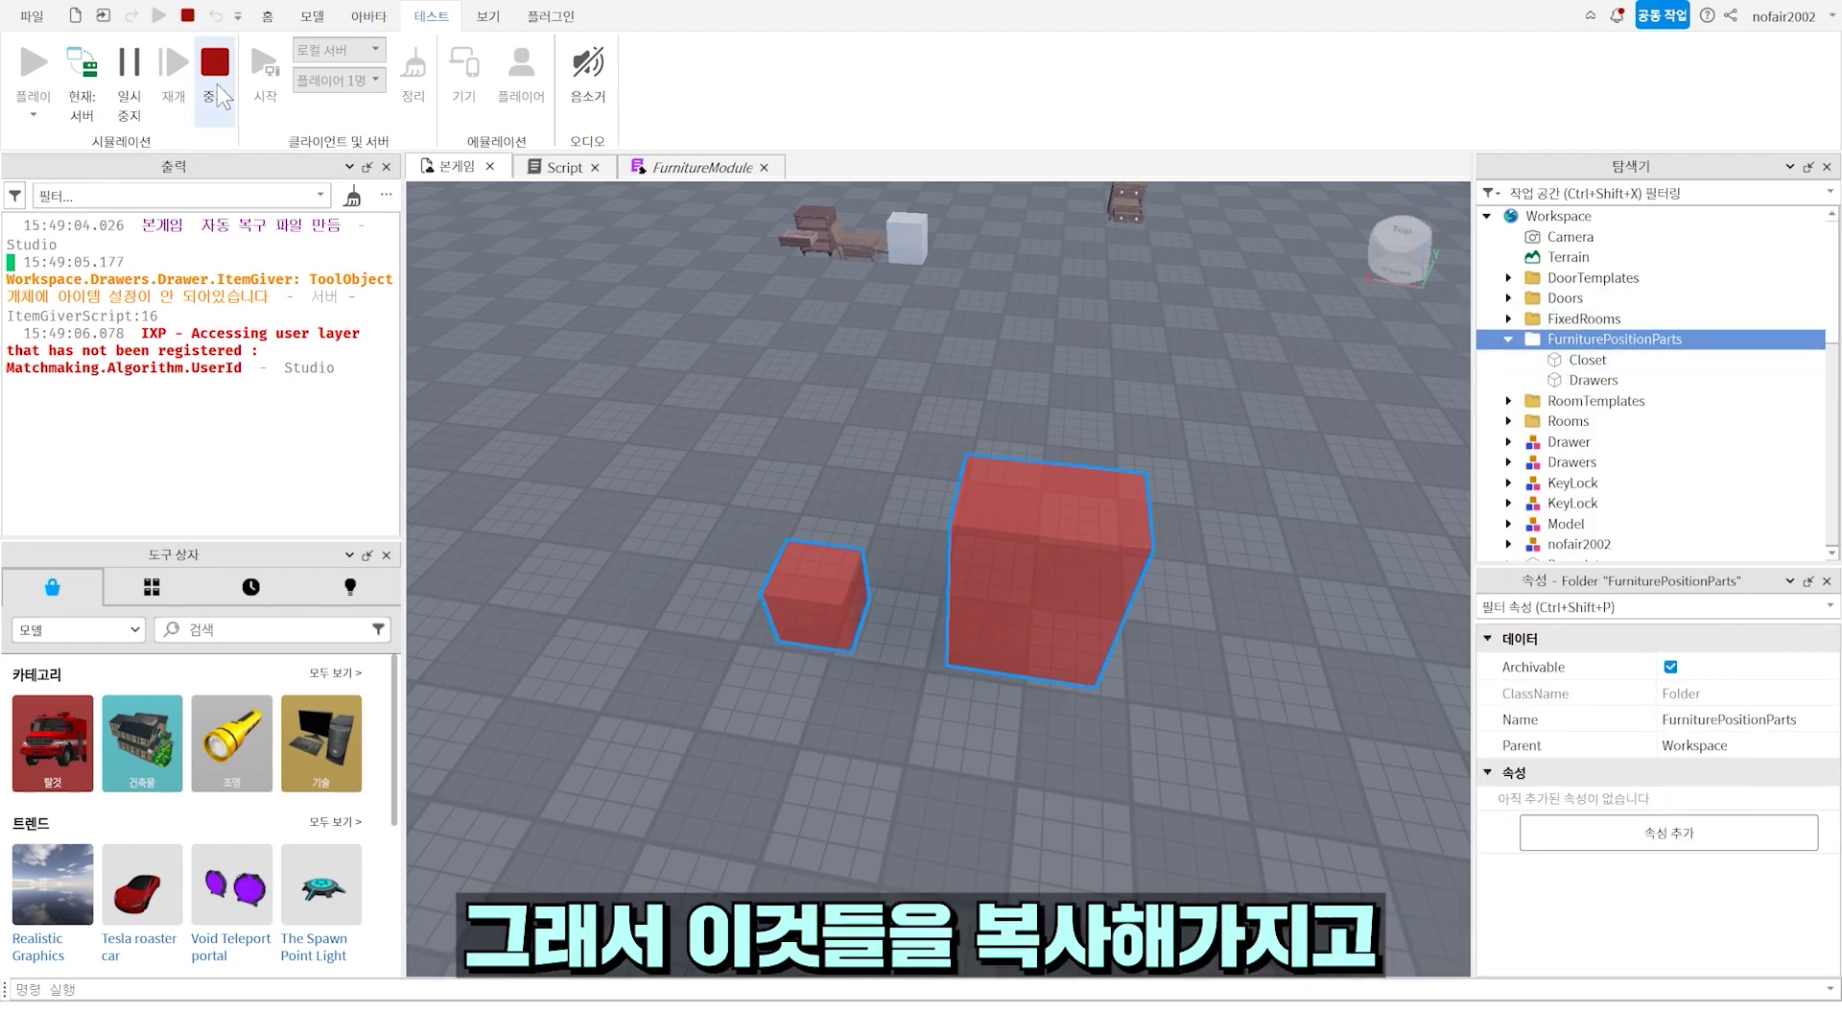
pyautogui.click(217, 87)
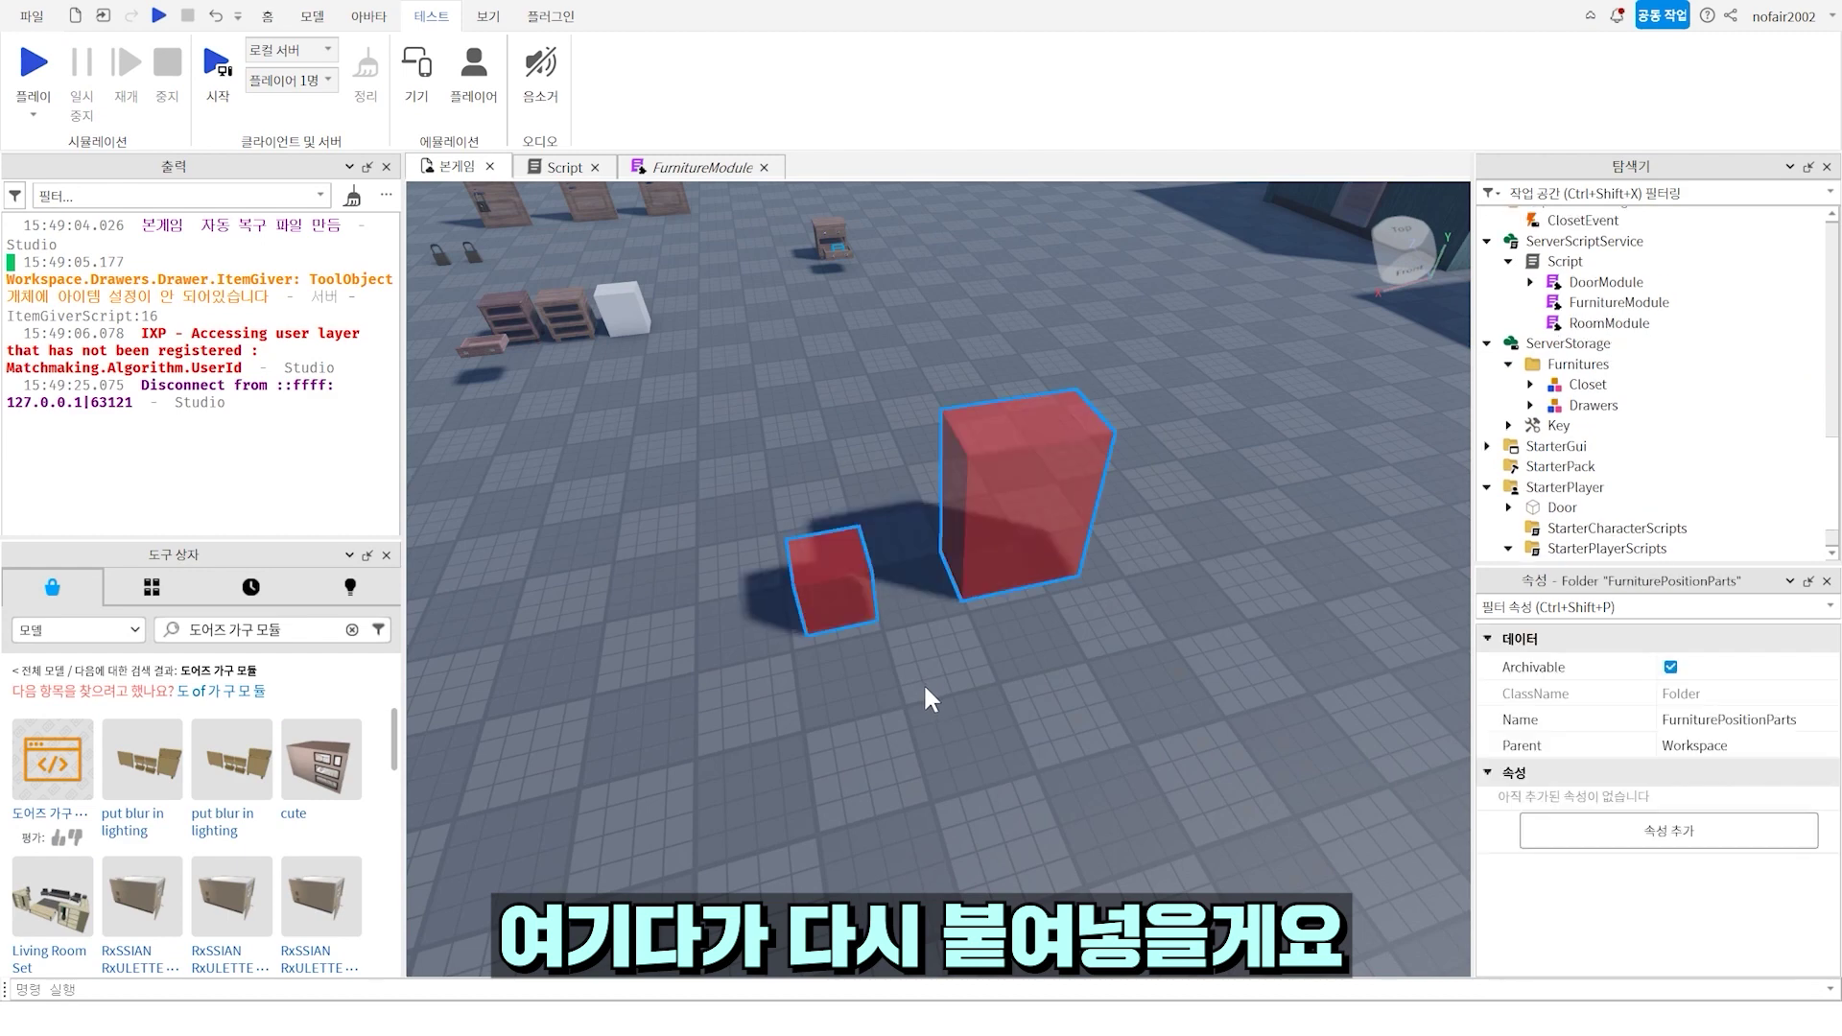
# - Copy the red Closet and Drawers parts and place the copies along one wall inside Room3
pyautogui.moveTo(923, 682); pyautogui.dragTo(1188, 610, button='right')
pyautogui.click(988, 518)
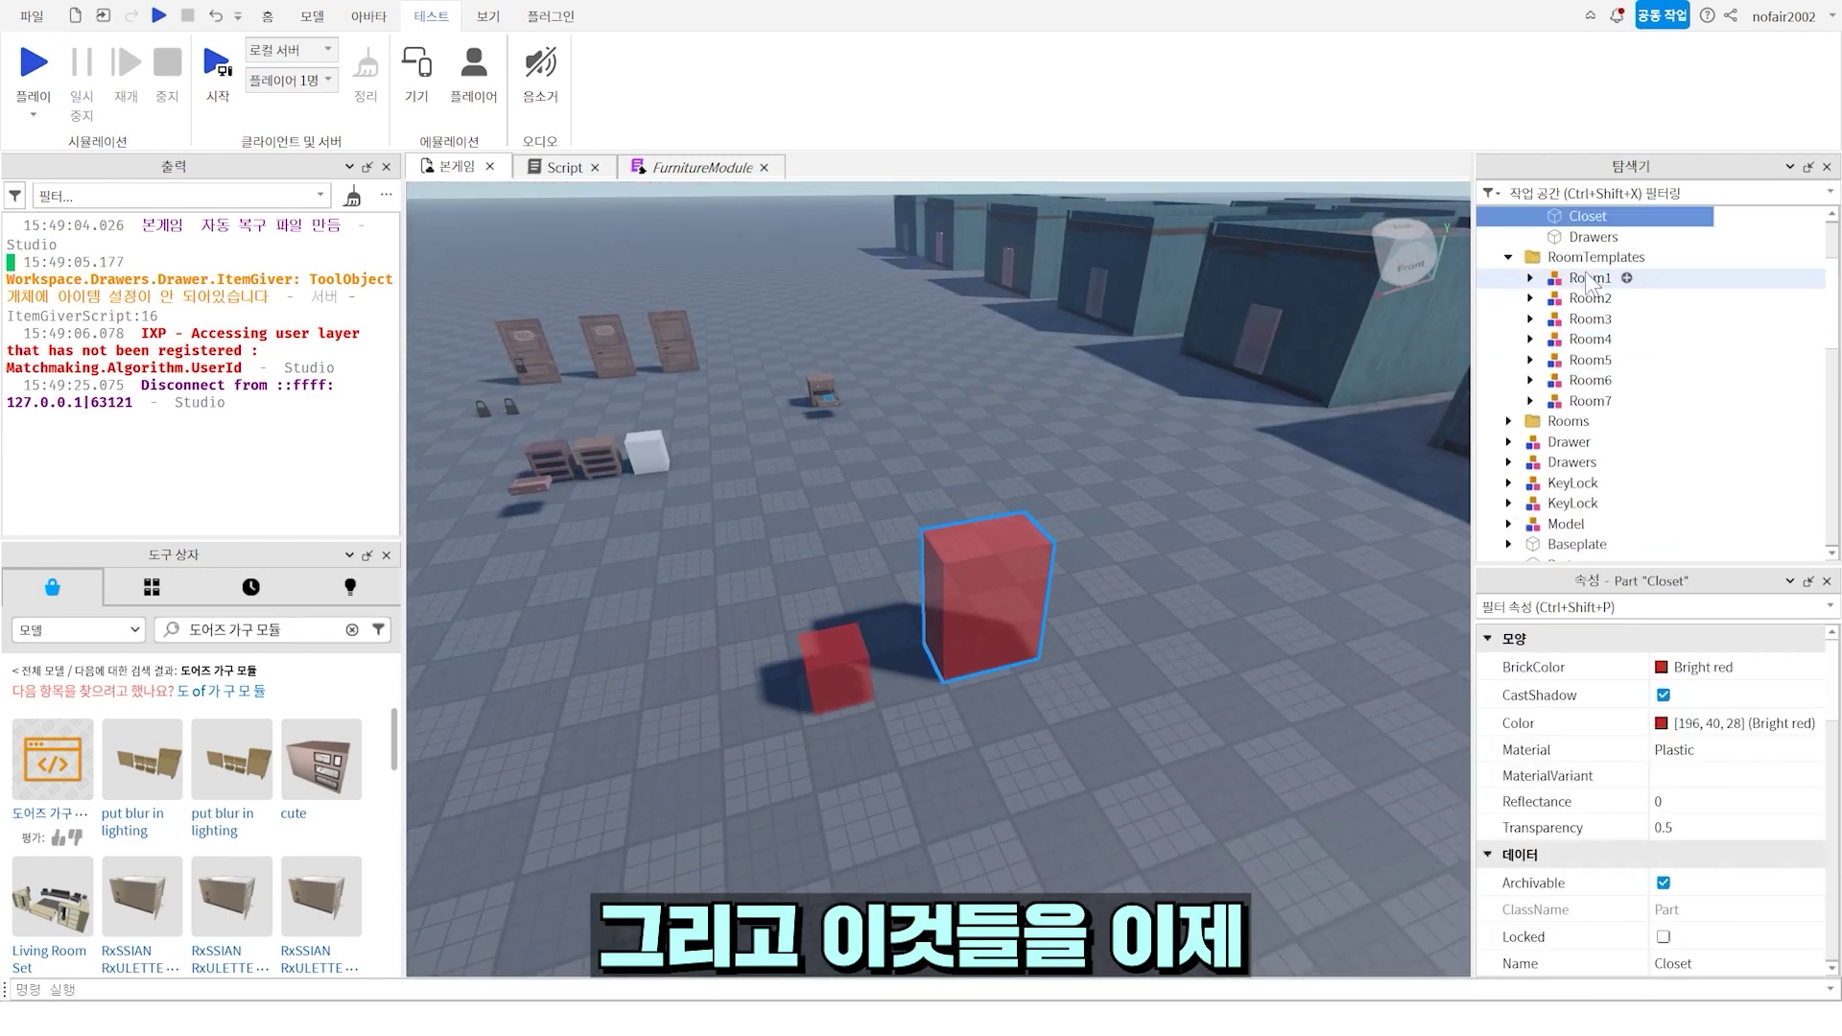
pyautogui.keyDown('ctrl'); pyautogui.click(808, 669); pyautogui.keyUp('ctrl')
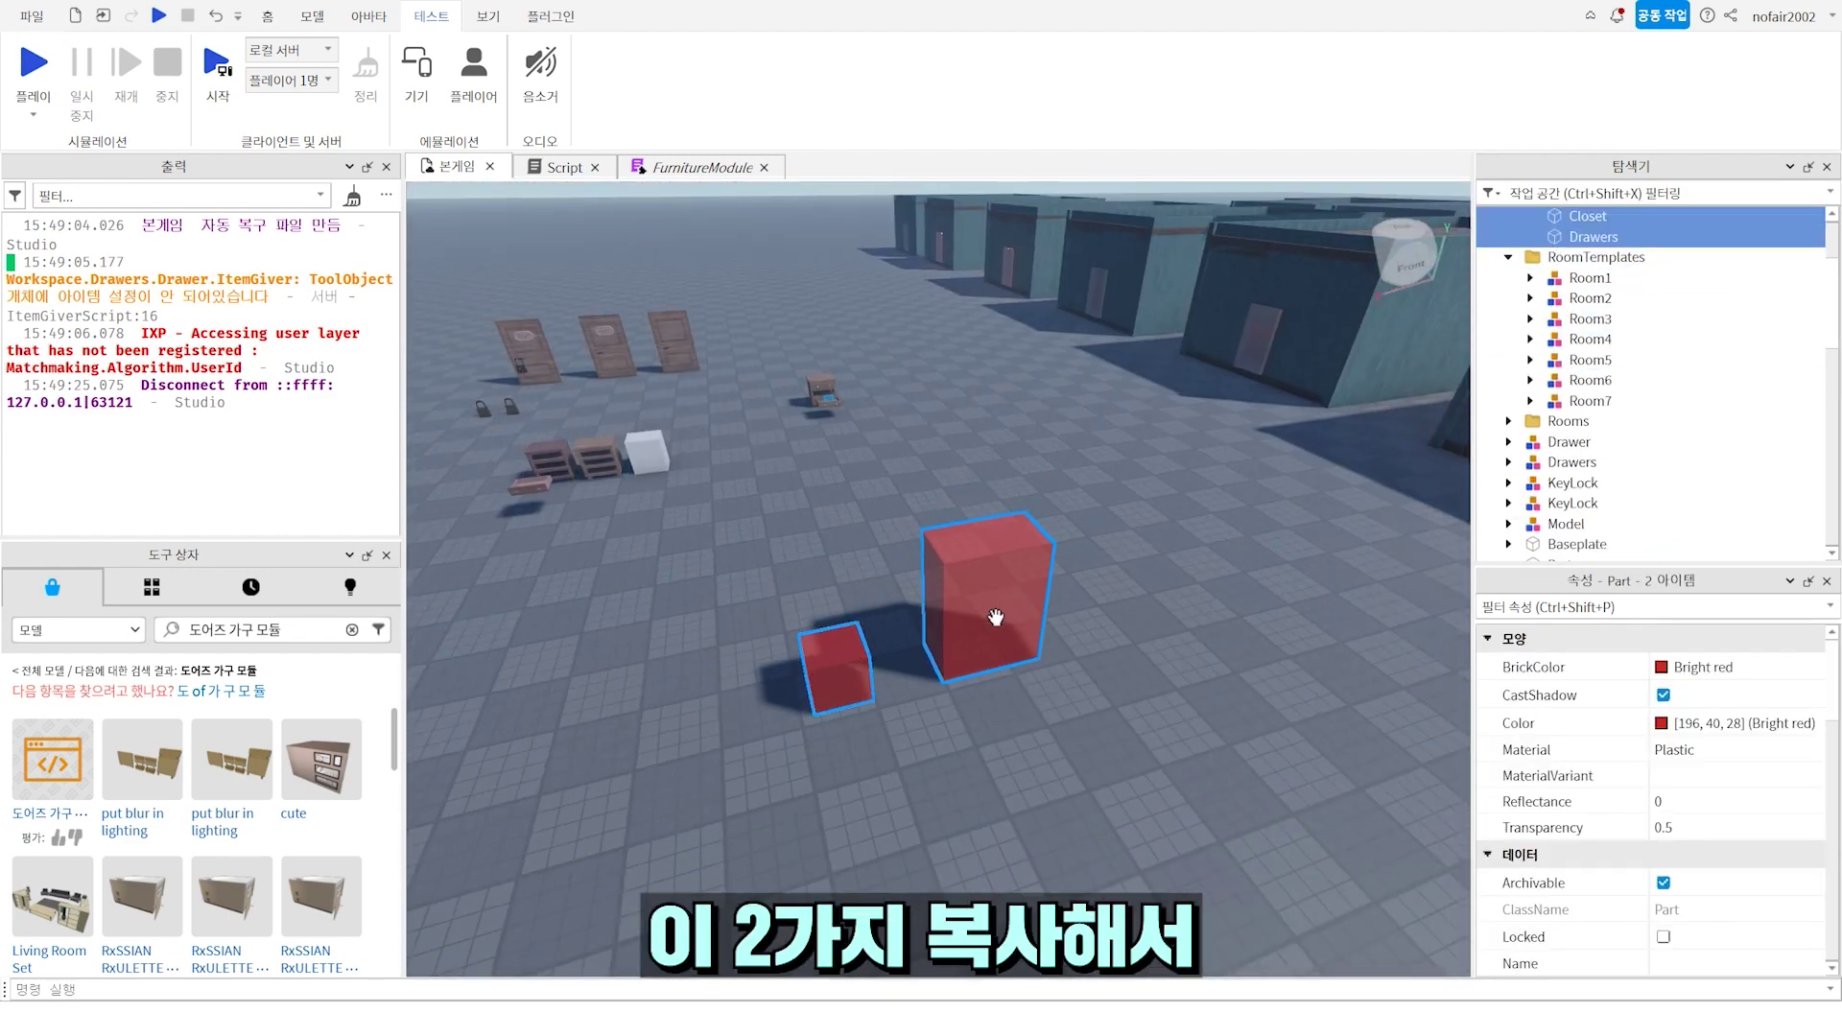
pyautogui.hotkey('ctrl', 'v')
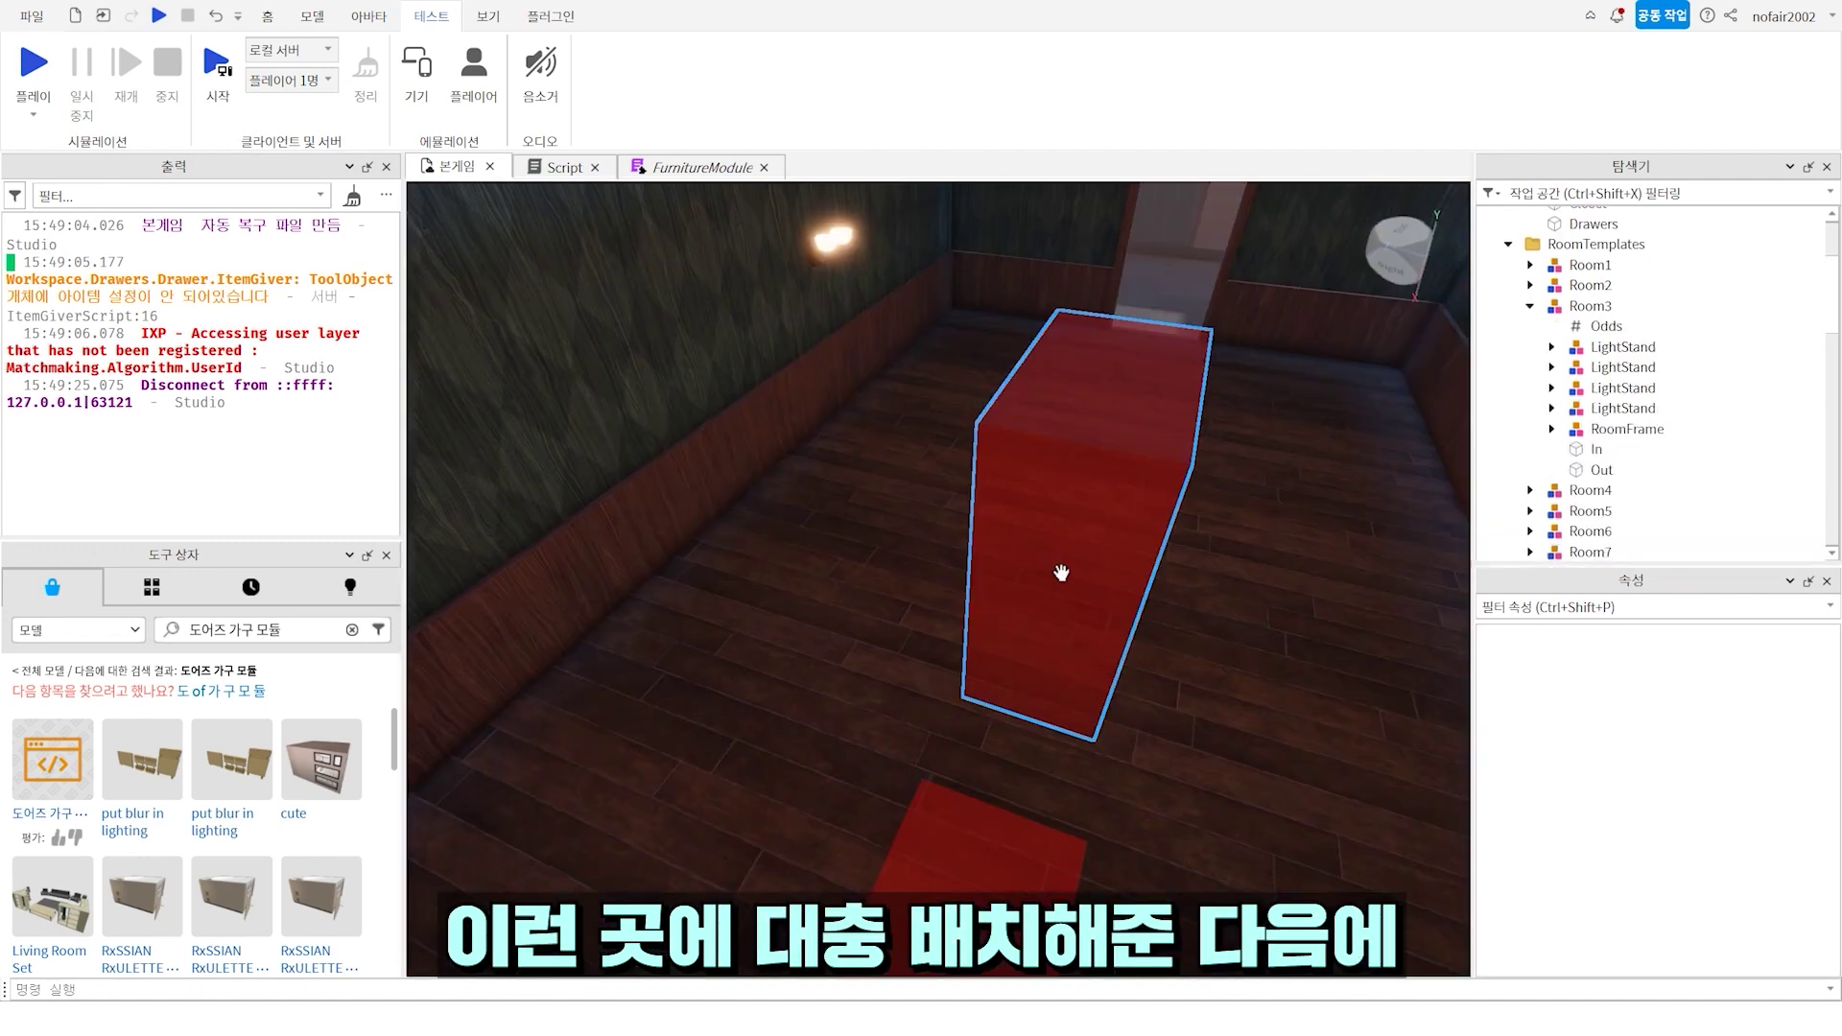
pyautogui.click(1061, 573)
pyautogui.keyDown('ctrl'); pyautogui.click(973, 834); pyautogui.keyUp('ctrl')
pyautogui.moveTo(997, 614); pyautogui.dragTo(911, 604, button='right')
pyautogui.moveTo(912, 604); pyautogui.dragTo(847, 462)
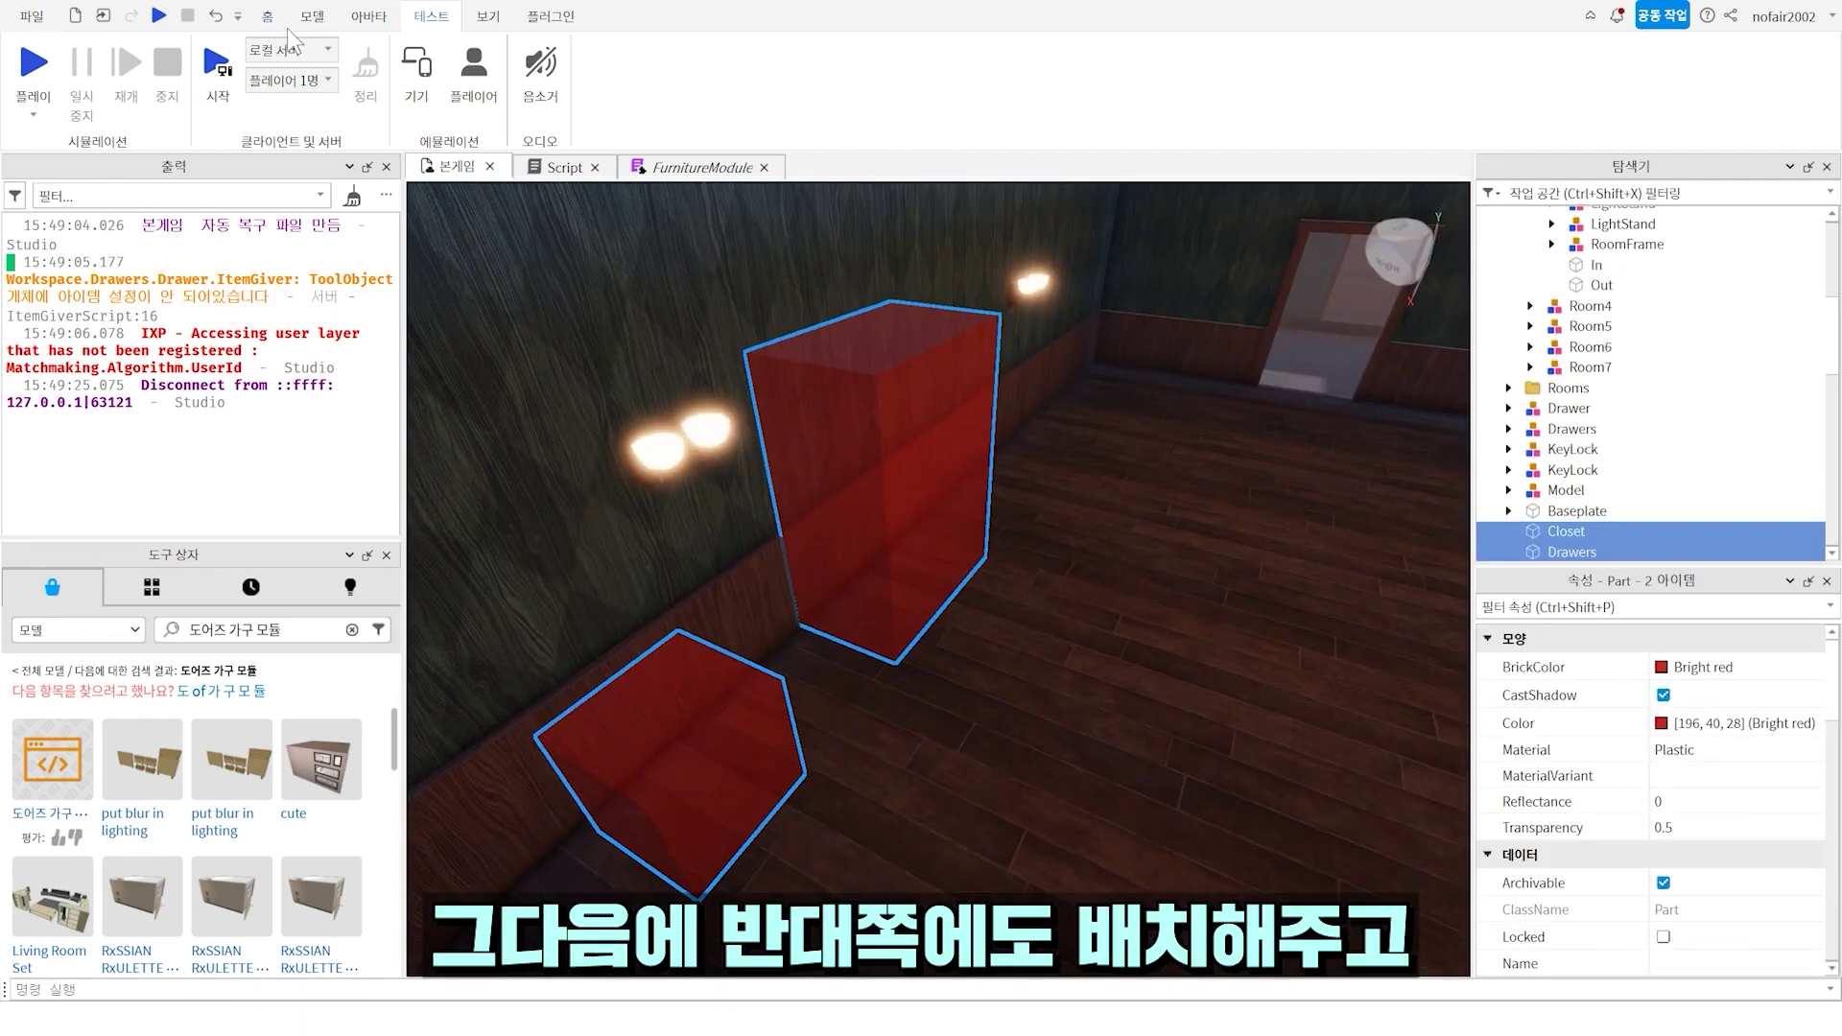
# - Duplicate the Closet and Drawers parts in Room3, rotate the copies, and place them along the opposite wall
pyautogui.click(313, 16)
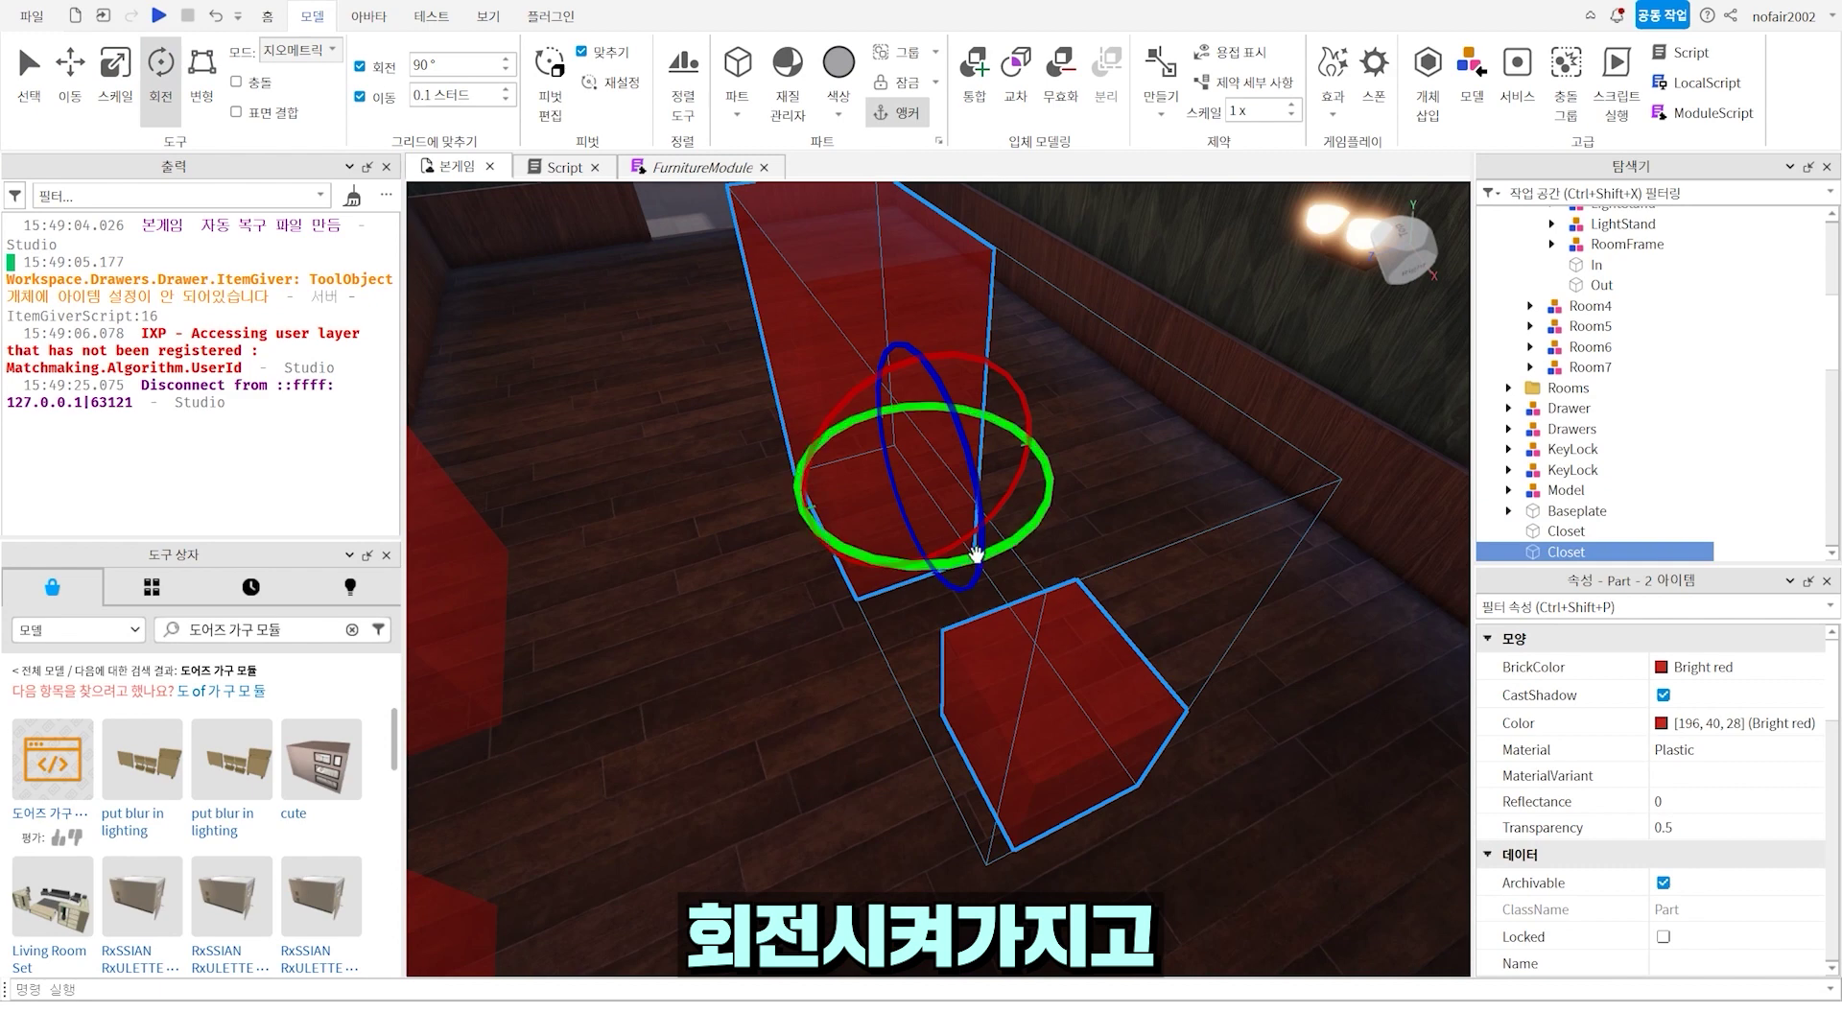
pyautogui.moveTo(851, 428); pyautogui.dragTo(921, 383)
pyautogui.hotkey('ctrl', '2')
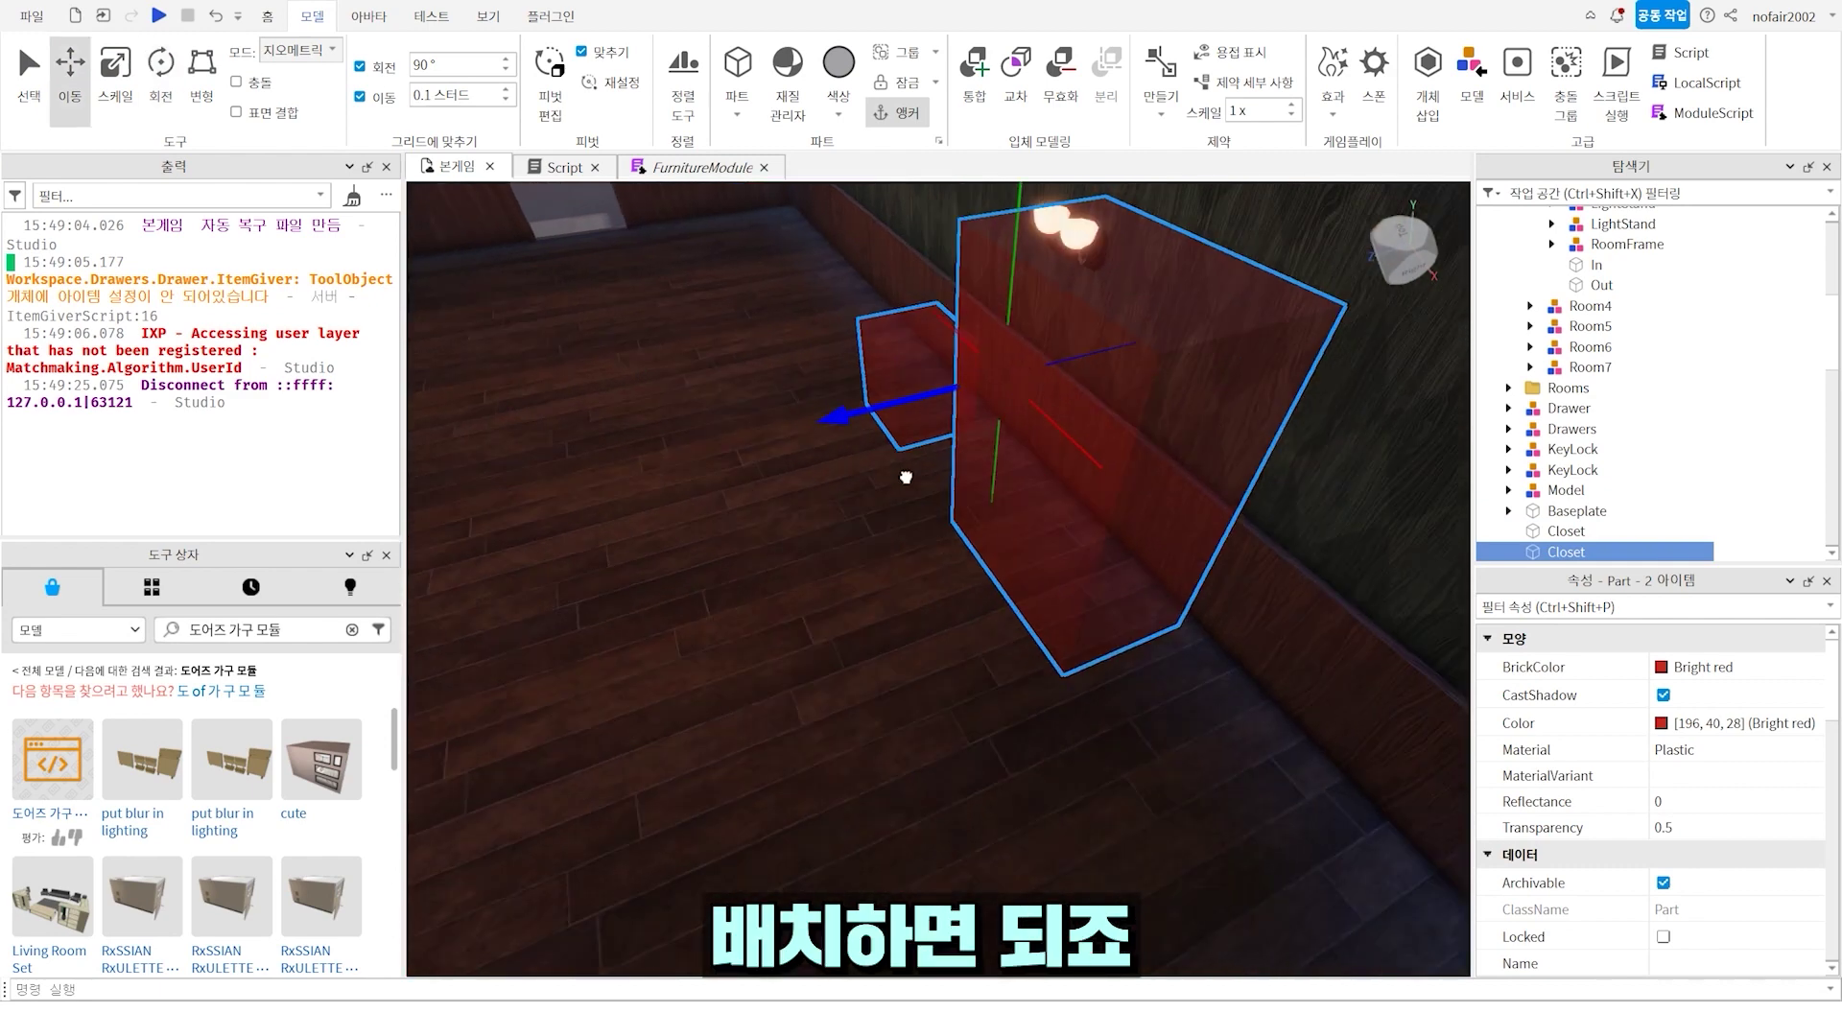
pyautogui.moveTo(905, 476); pyautogui.dragTo(839, 484, button='middle')
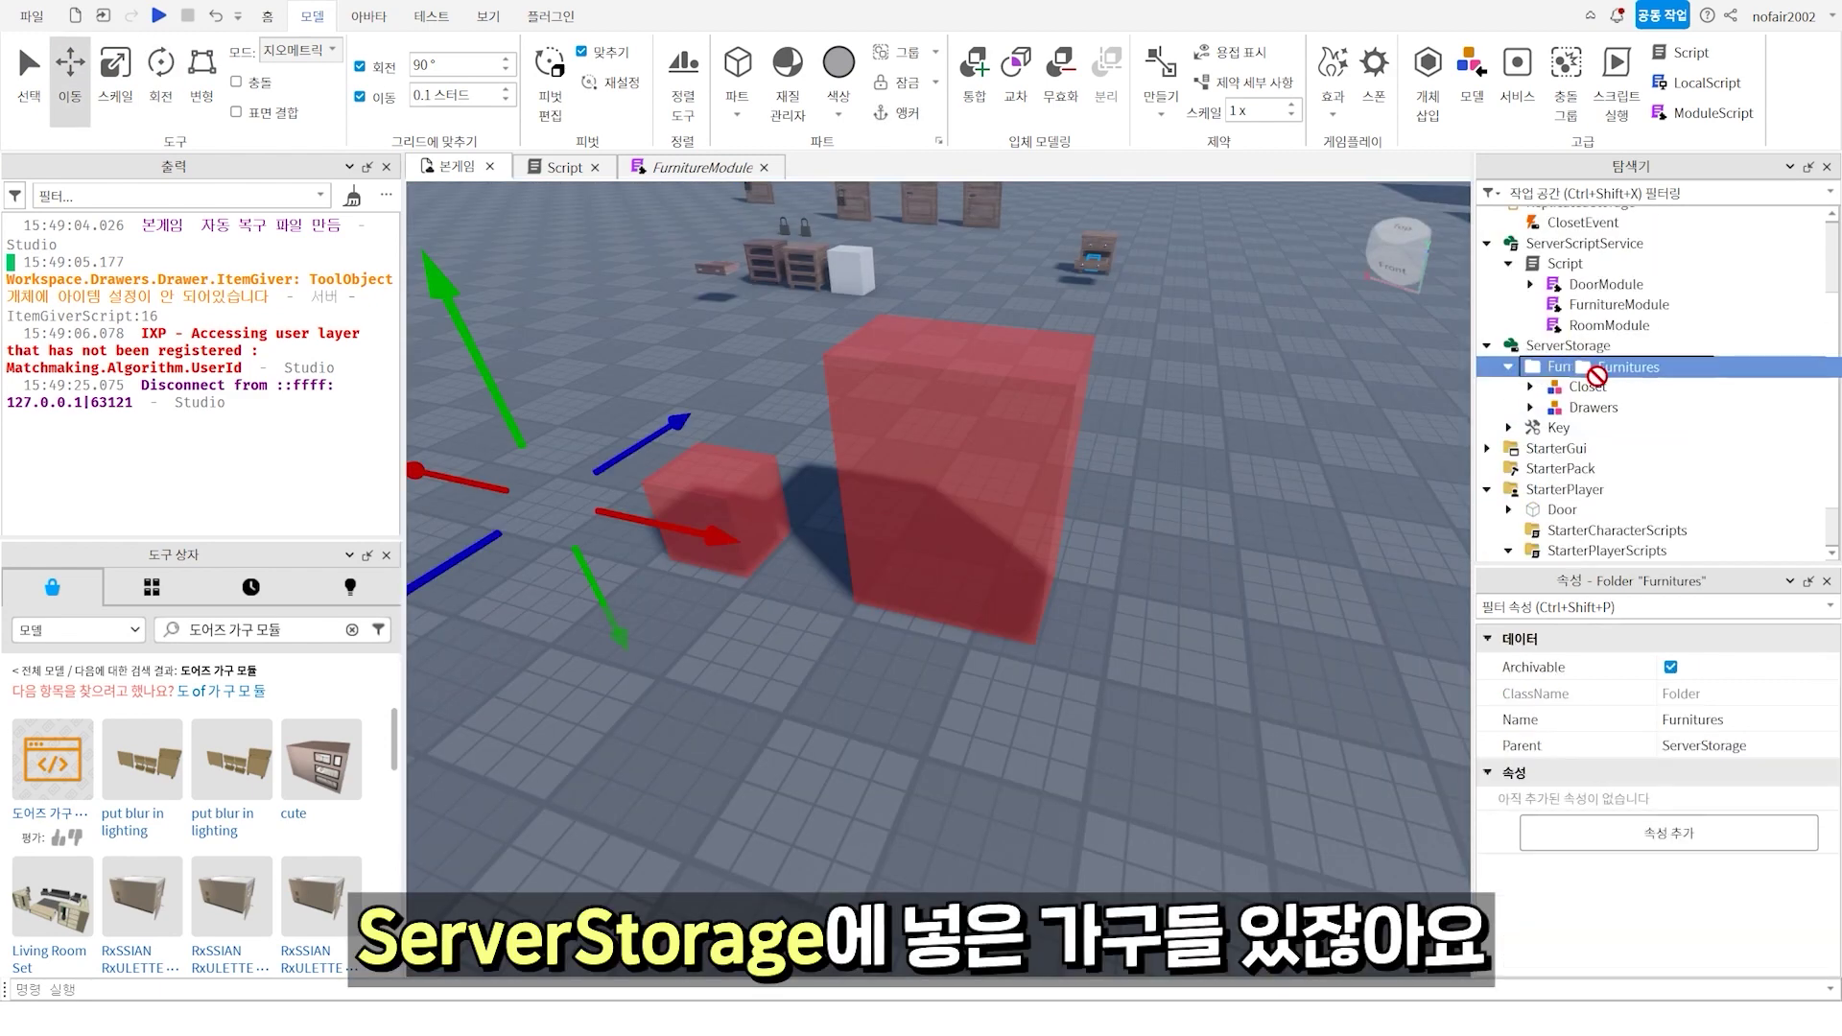
pyautogui.moveTo(1578, 482); pyautogui.dragTo(1548, 217)
pyautogui.moveTo(838, 547); pyautogui.dragTo(956, 577, button='right')
pyautogui.moveTo(814, 623); pyautogui.dragTo(948, 413, button='right')
# - Move the Drawers part beside the Closet part up against the wall of Room3
pyautogui.click(946, 711)
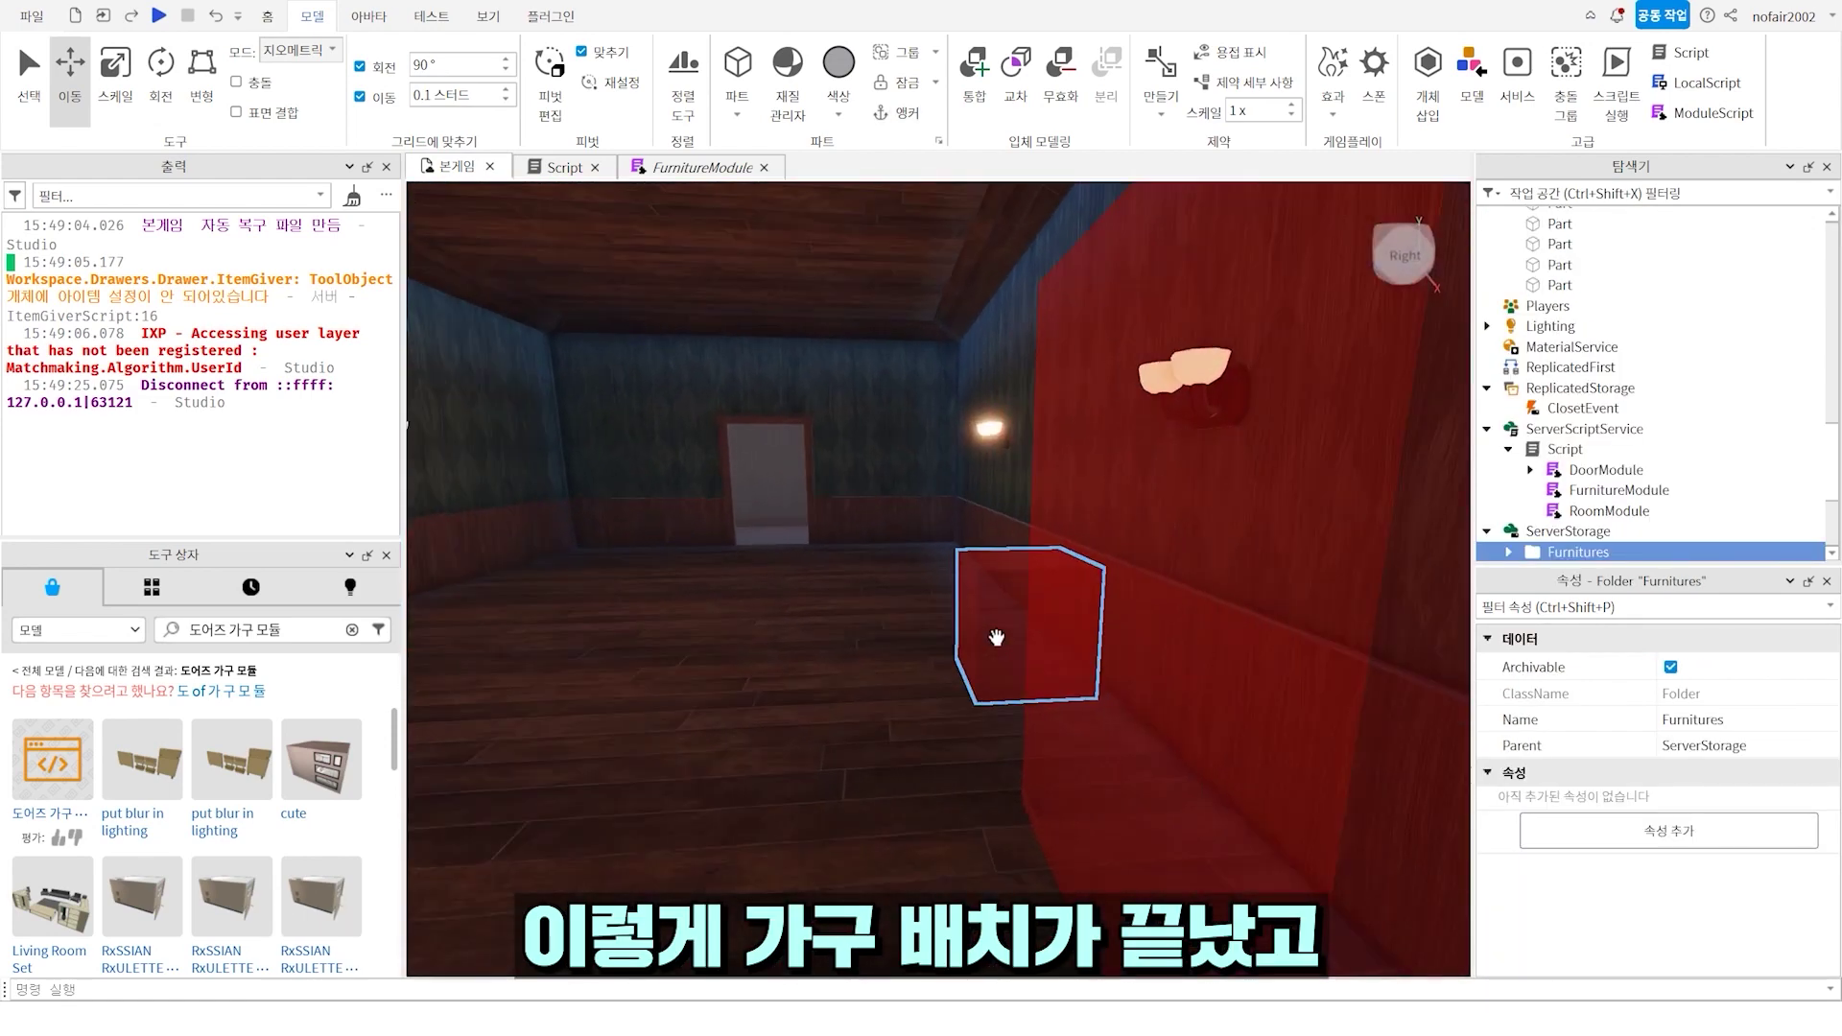
pyautogui.click(964, 665)
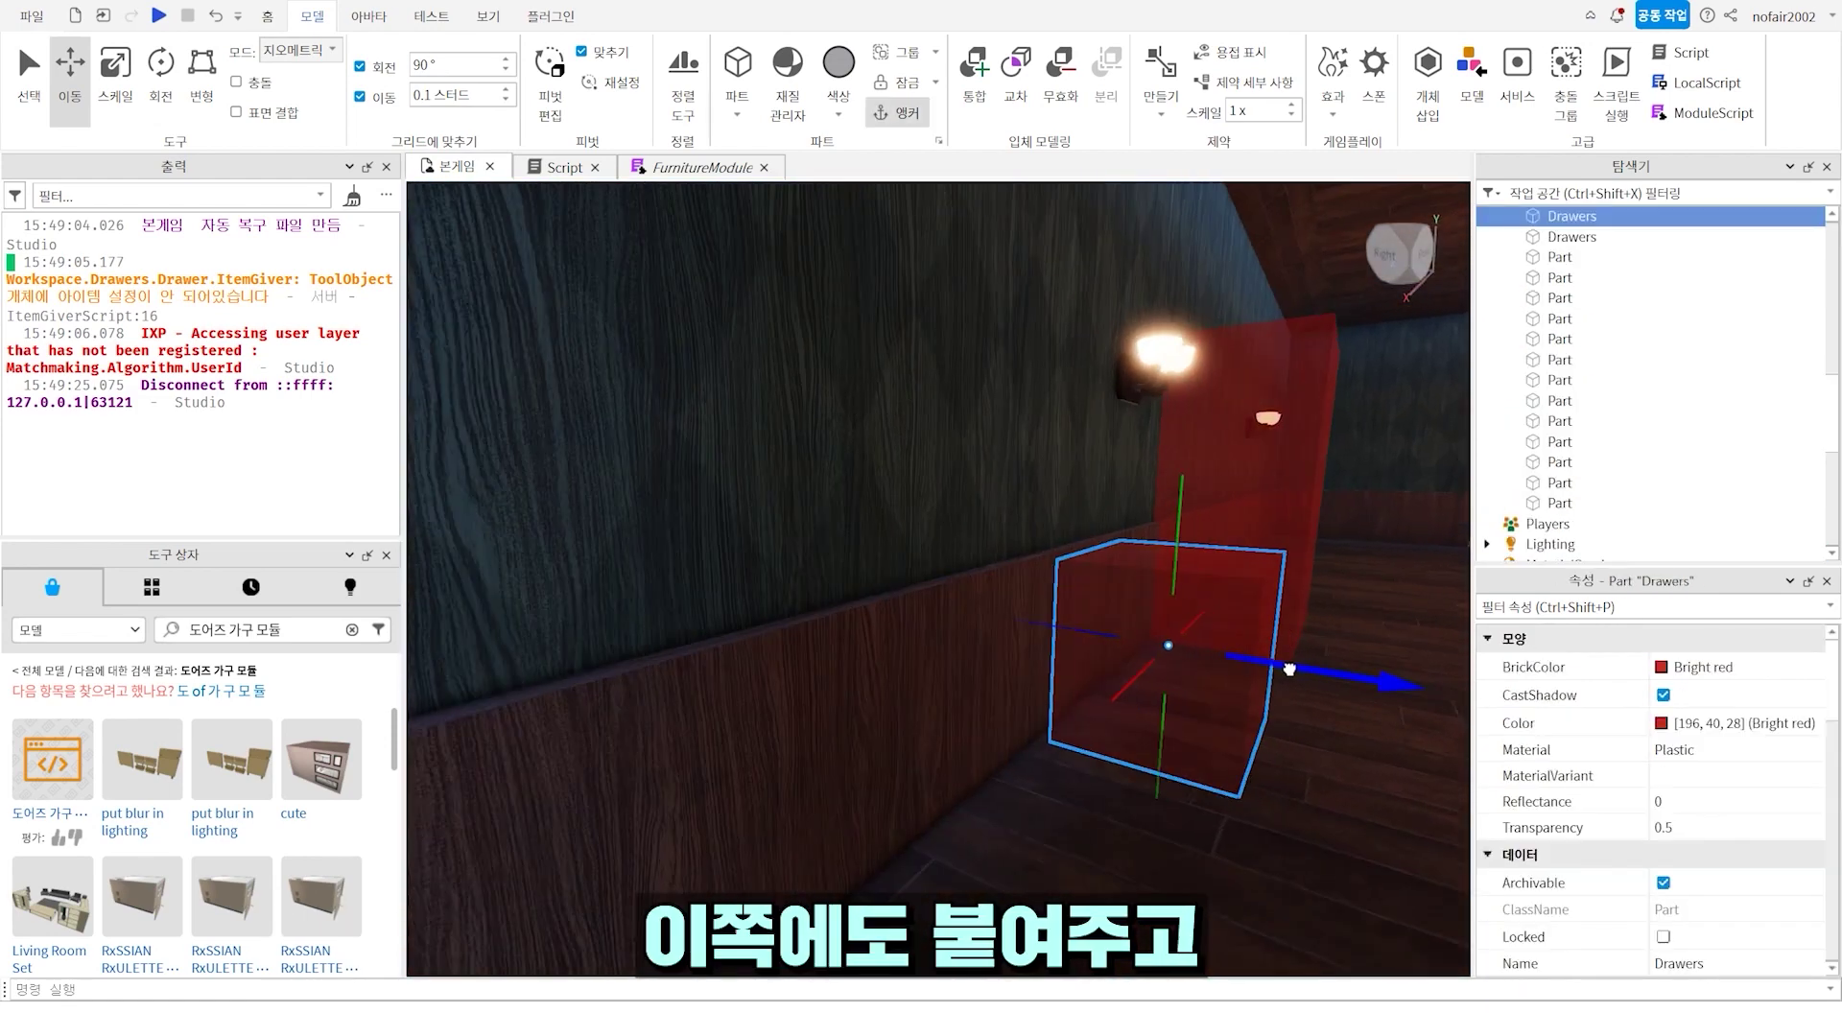
pyautogui.moveTo(1286, 671); pyautogui.dragTo(1274, 665)
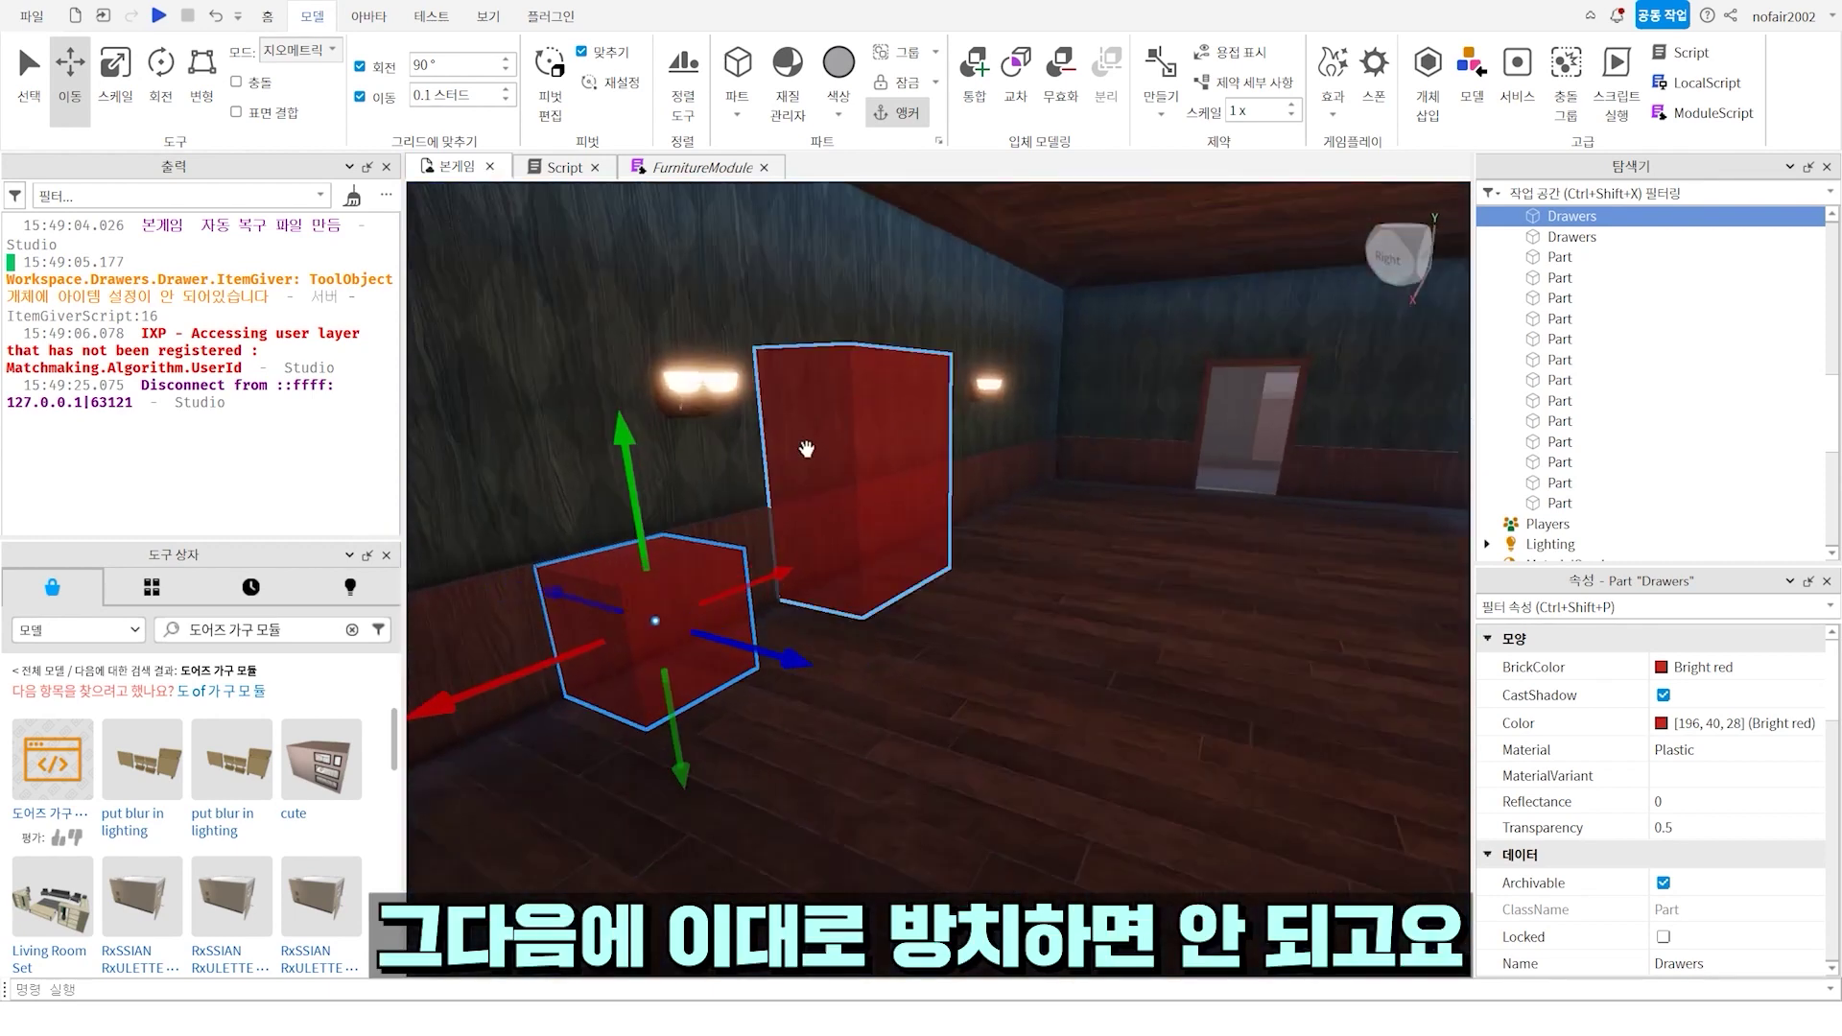
# - Select both Closet and both Drawers parts in the room and move them from Workspace into the Room3 model
pyautogui.keyDown('ctrl'); pyautogui.click(949, 565); pyautogui.keyUp('ctrl')
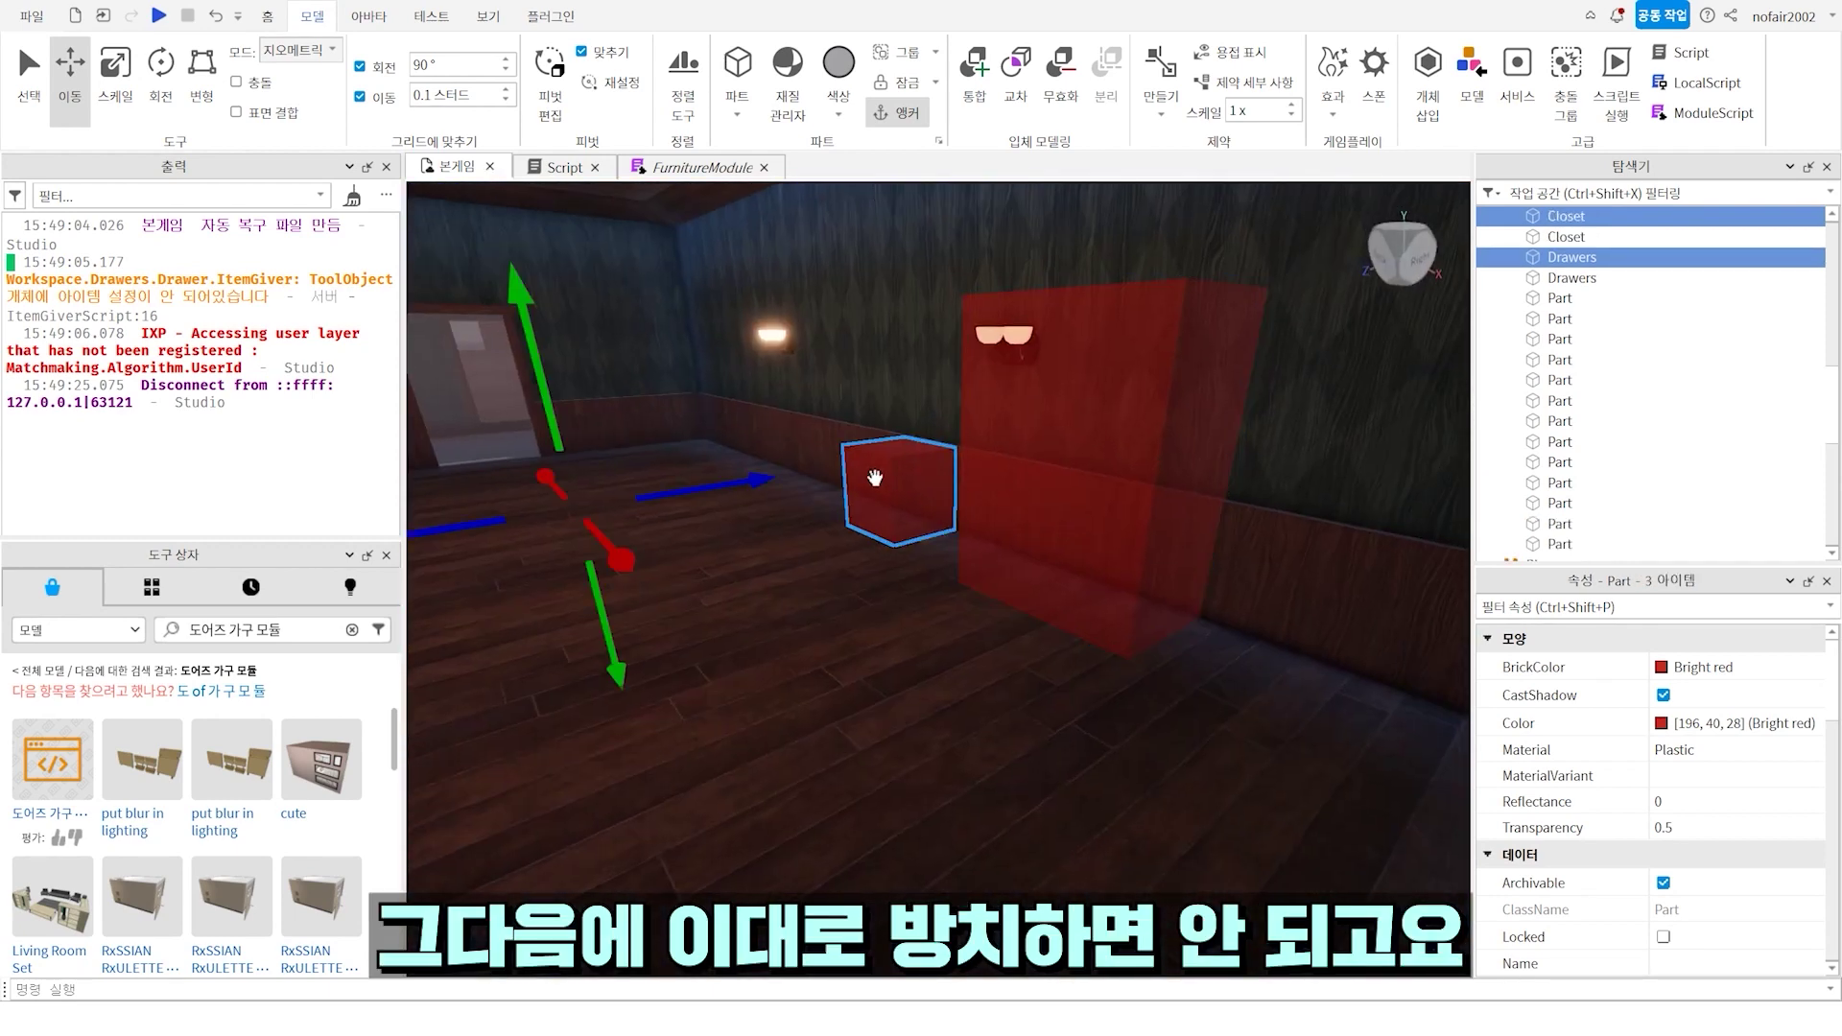
pyautogui.keyDown('ctrl'); pyautogui.click(1131, 475); pyautogui.keyUp('ctrl')
pyautogui.scroll(4, 1707, 436)
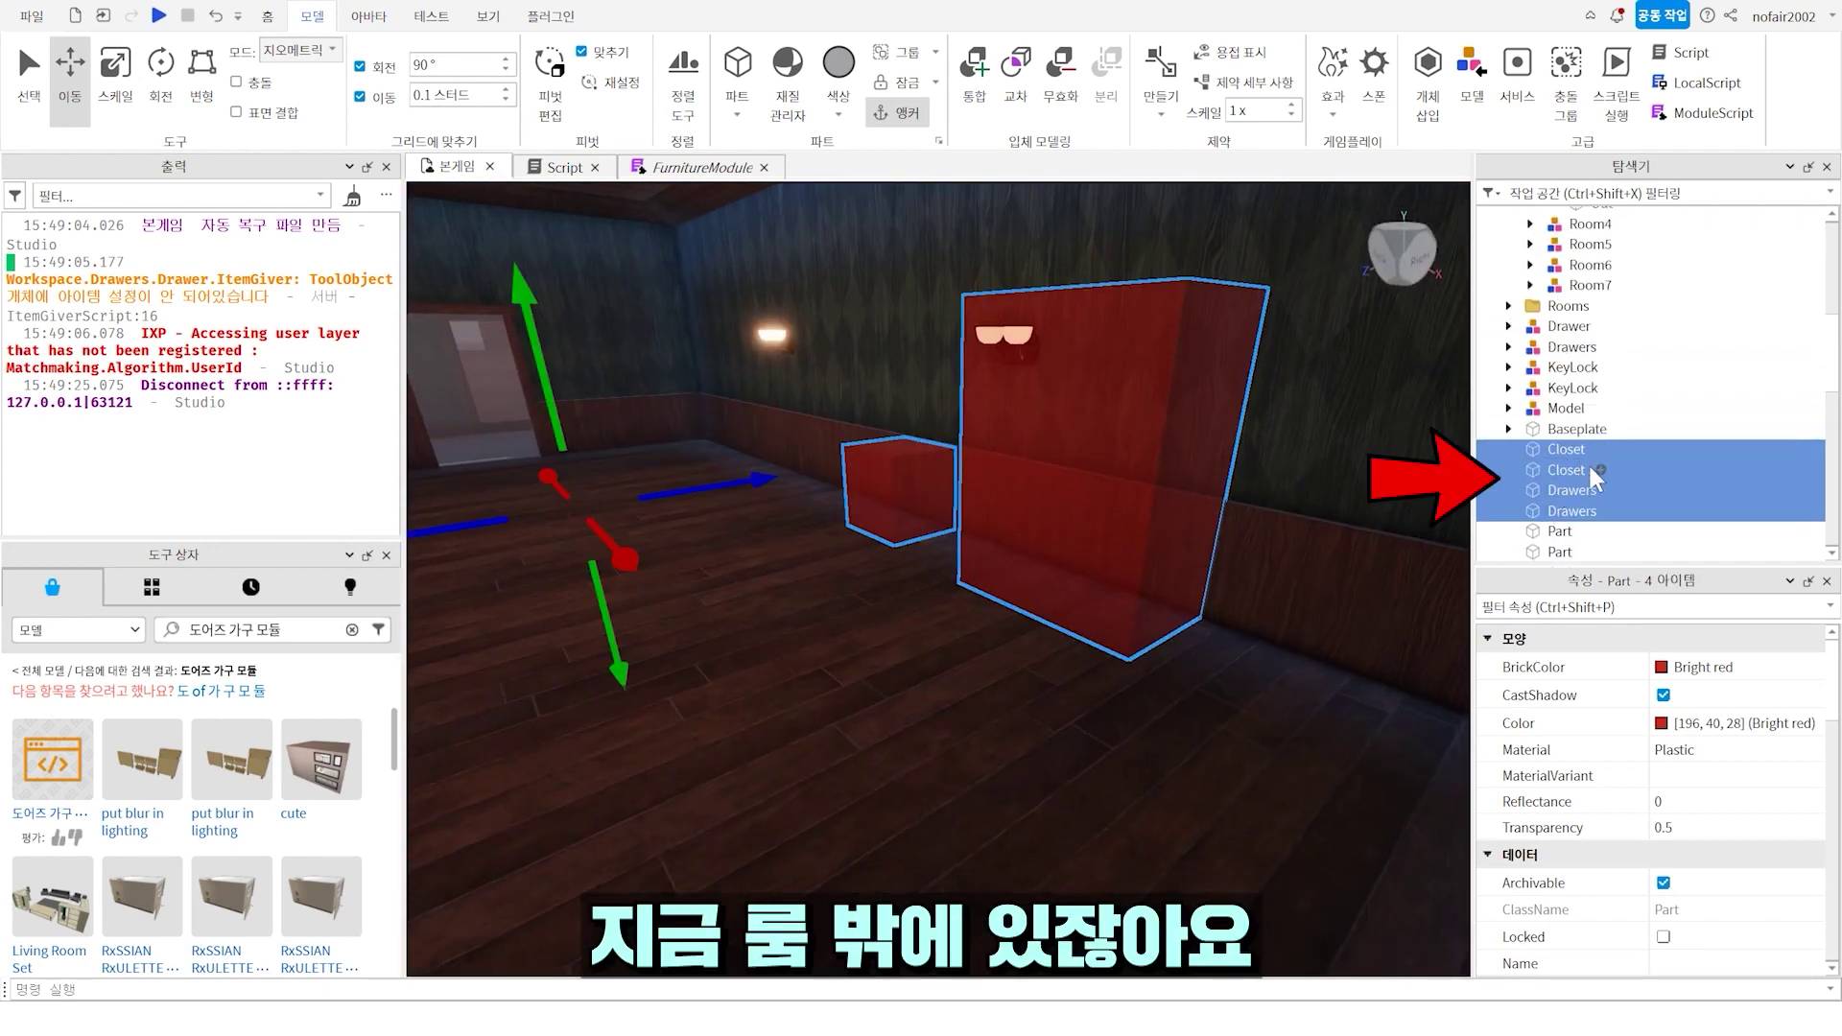
pyautogui.scroll(4, 1640, 374)
pyautogui.moveTo(1563, 452); pyautogui.dragTo(1621, 273)
# - Select the two Closet and two Drawers parts inside Room3 and check their placement in the room
pyautogui.click(984, 461)
pyautogui.moveTo(984, 461); pyautogui.dragTo(983, 461, button='right')
pyautogui.scroll(-8, 984, 461)
pyautogui.moveTo(827, 469); pyautogui.dragTo(827, 469, button='right')
pyautogui.press('w')
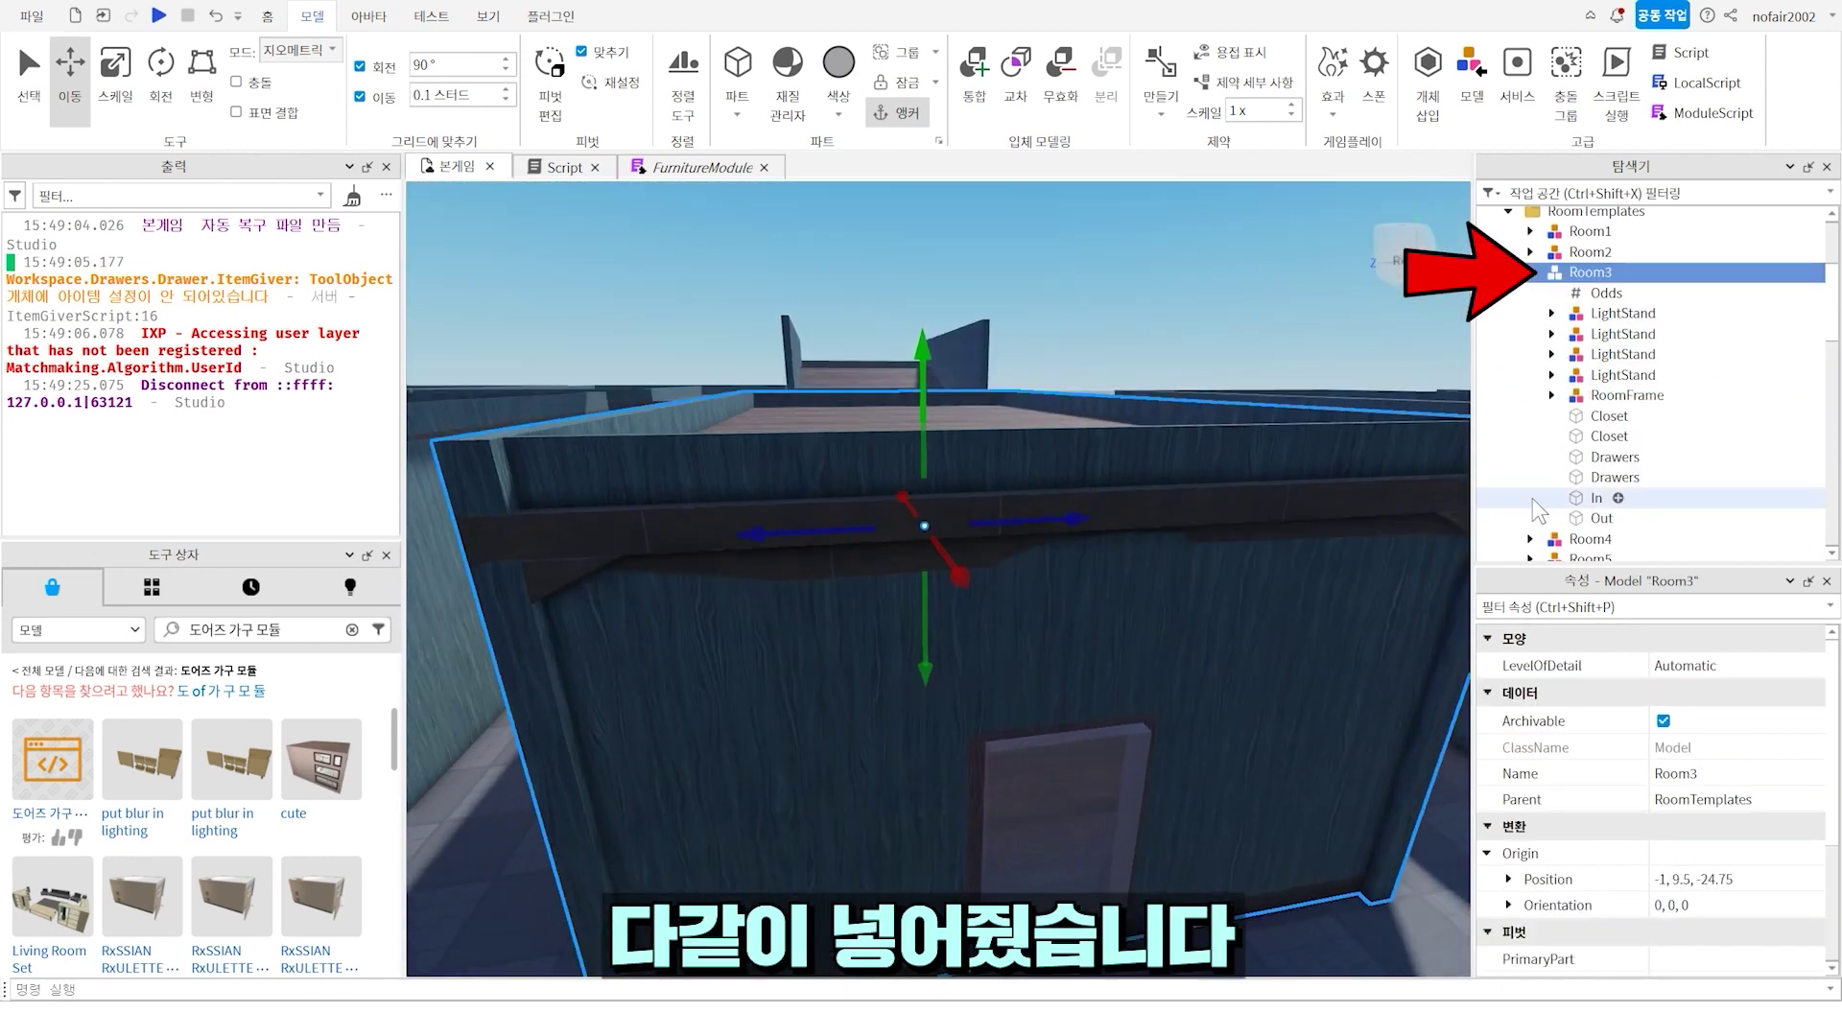
pyautogui.click(1608, 417)
pyautogui.keyDown('shift'); pyautogui.click(1600, 477); pyautogui.keyUp('shift')
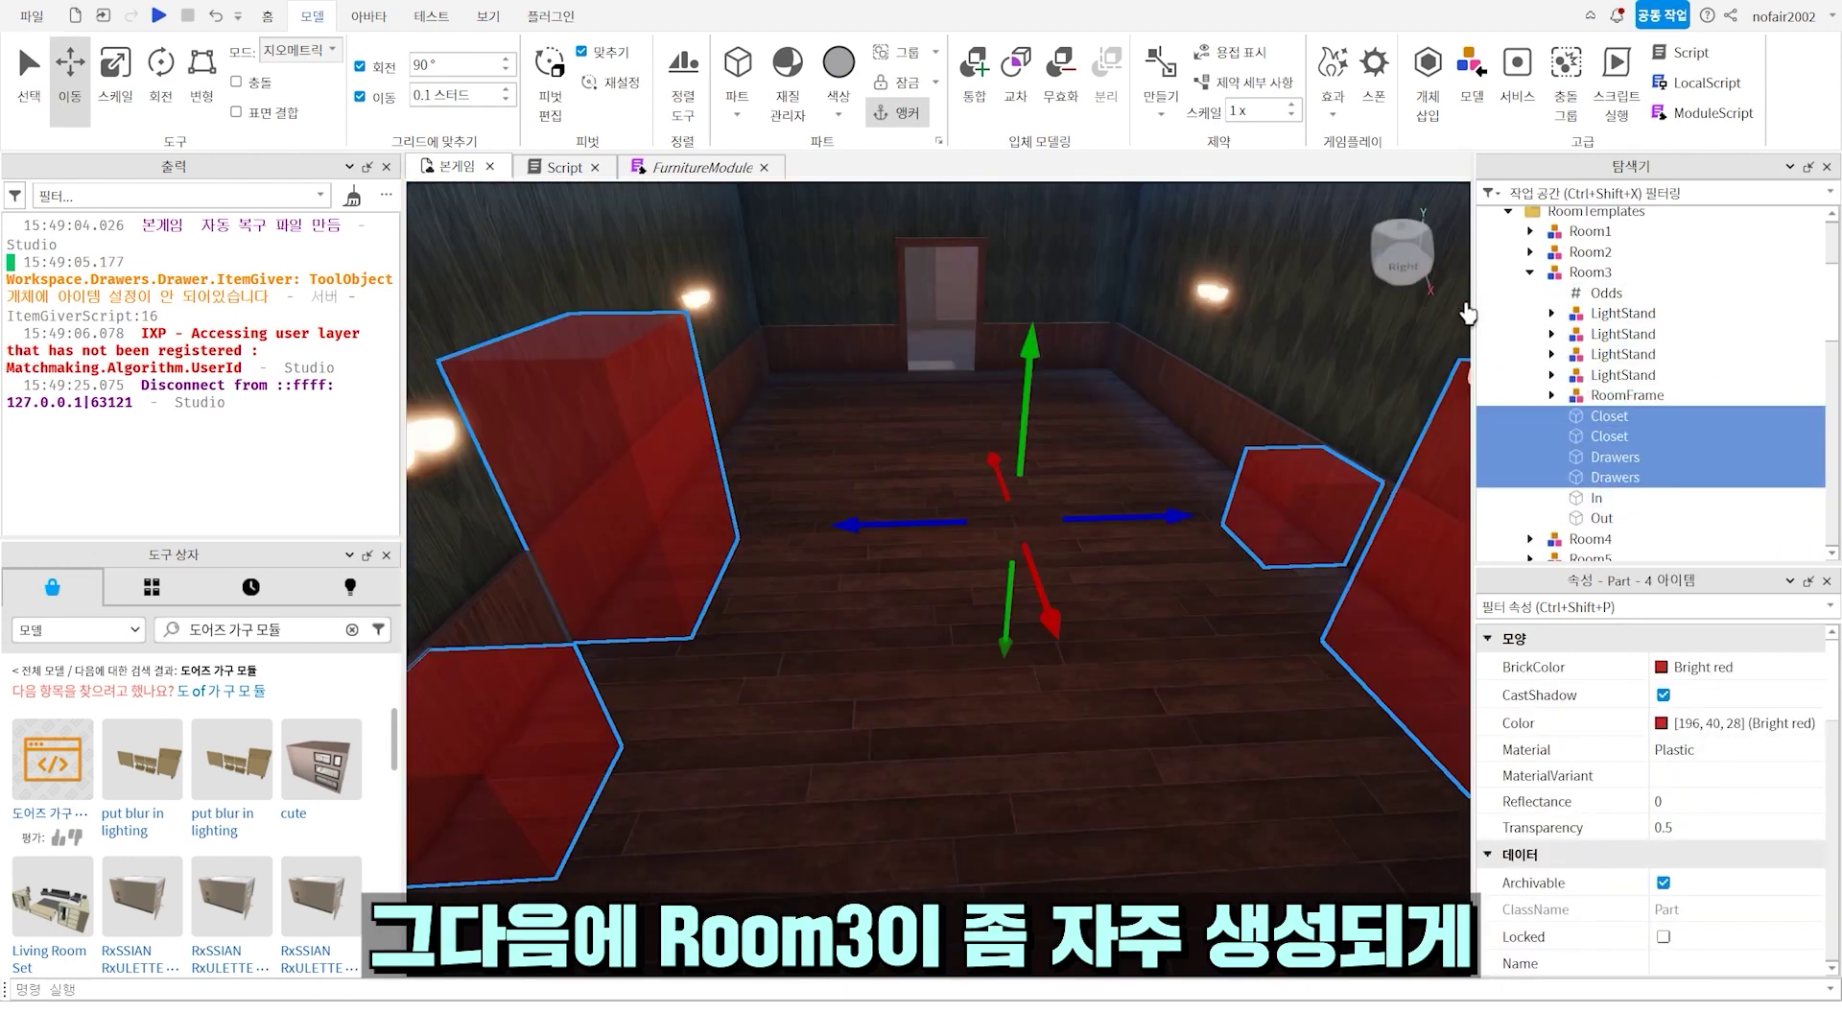
# - Edit the Value of Room3's Odds so that Room3 is generated more often
pyautogui.click(1606, 293)
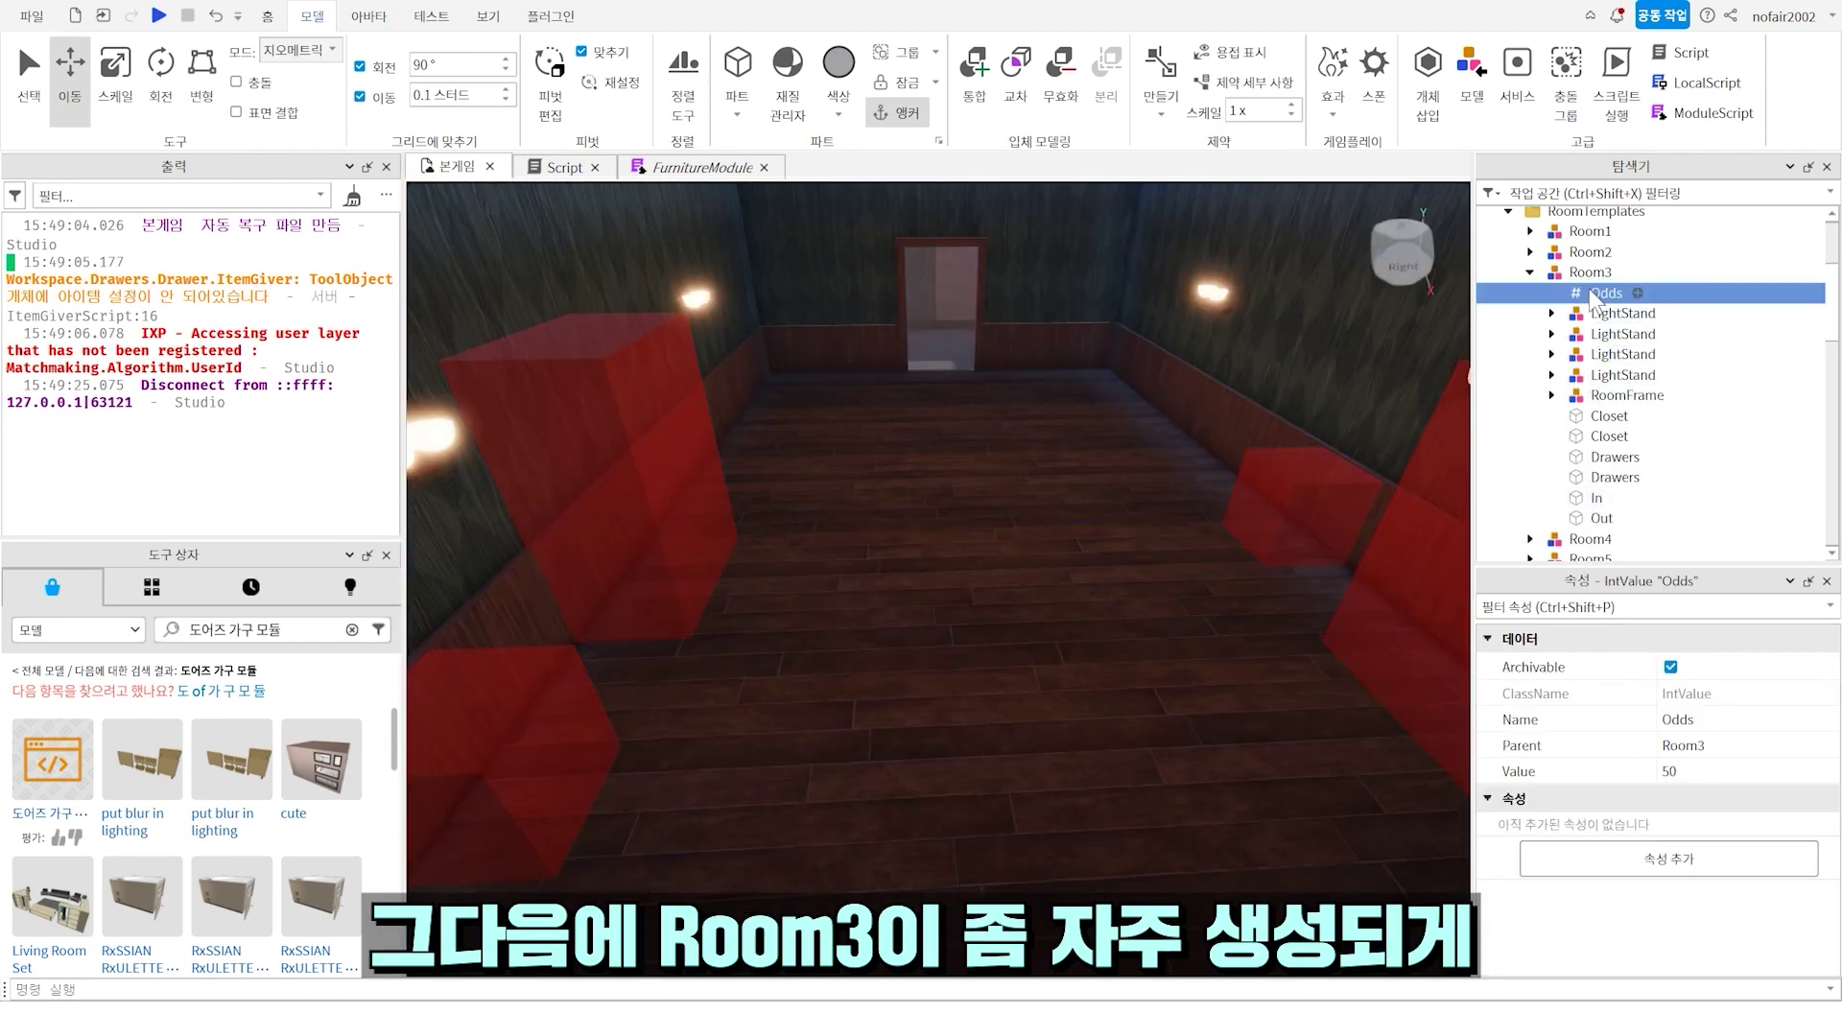
pyautogui.click(1724, 768)
pyautogui.press('Return')
pyautogui.click(1720, 771)
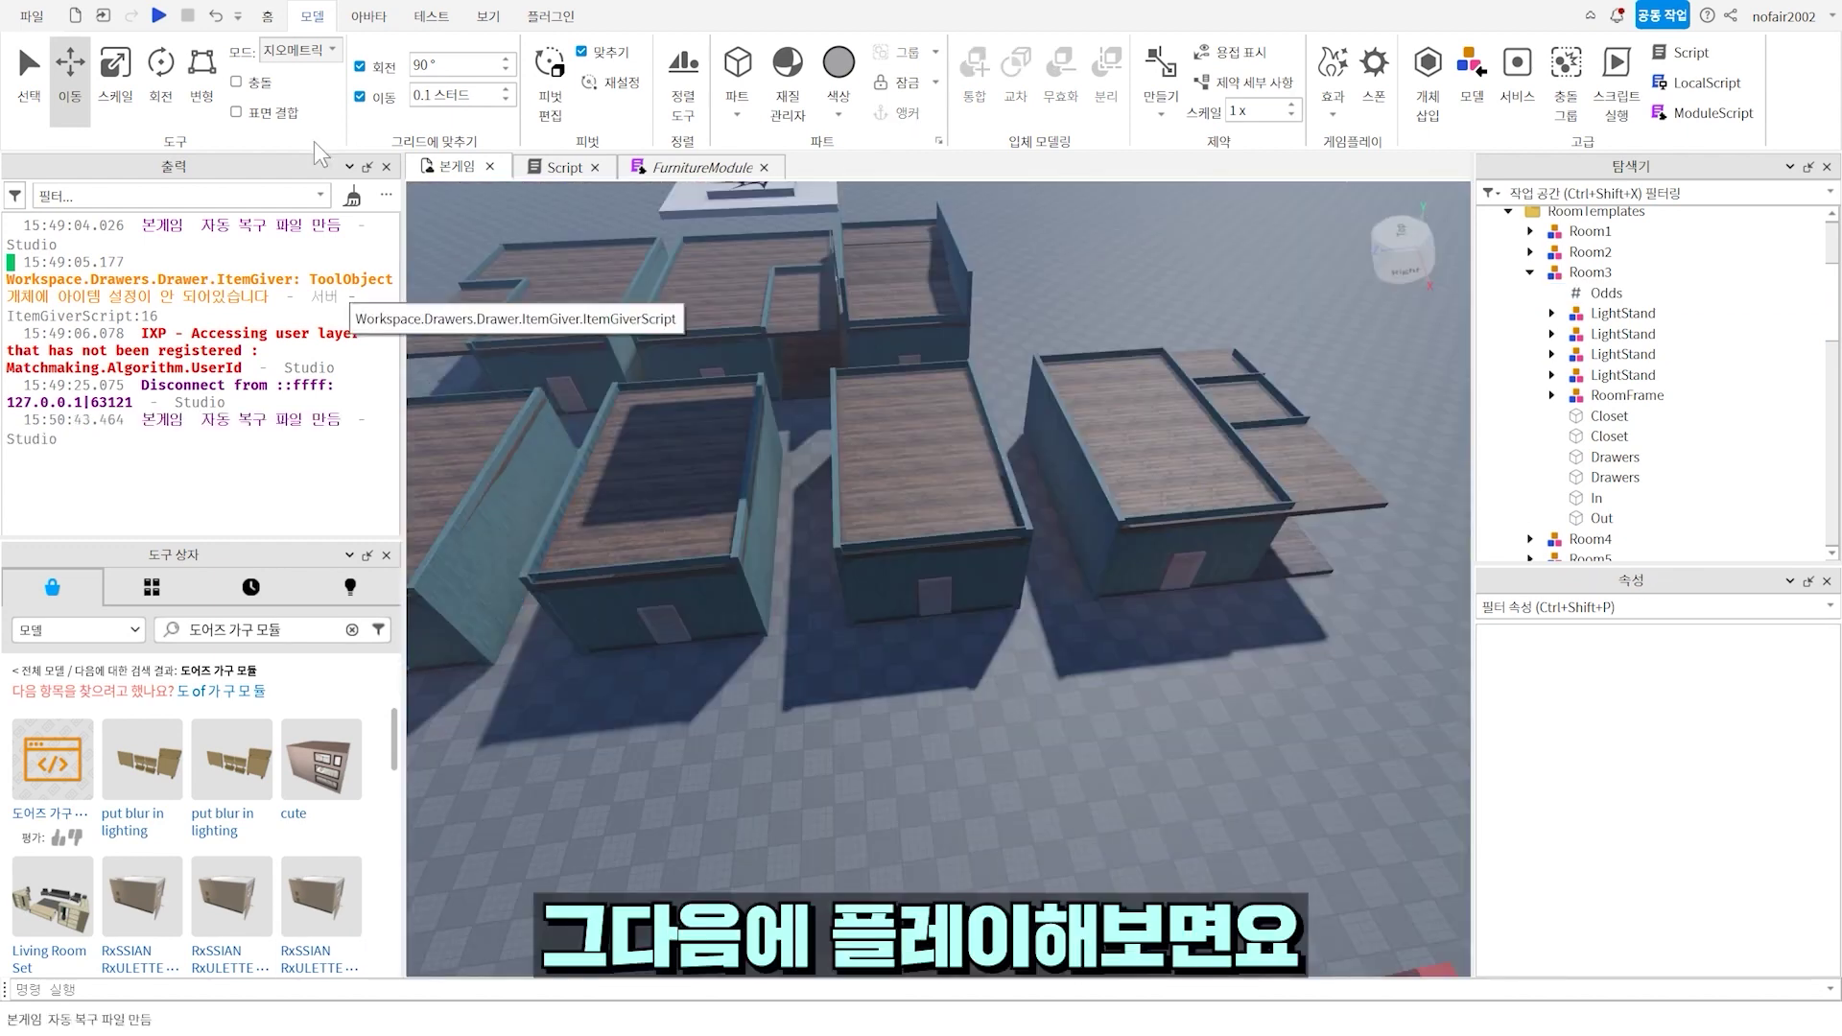
# - Playtest the game and interact with the drawers placed in a generated room
pyautogui.press('F5')
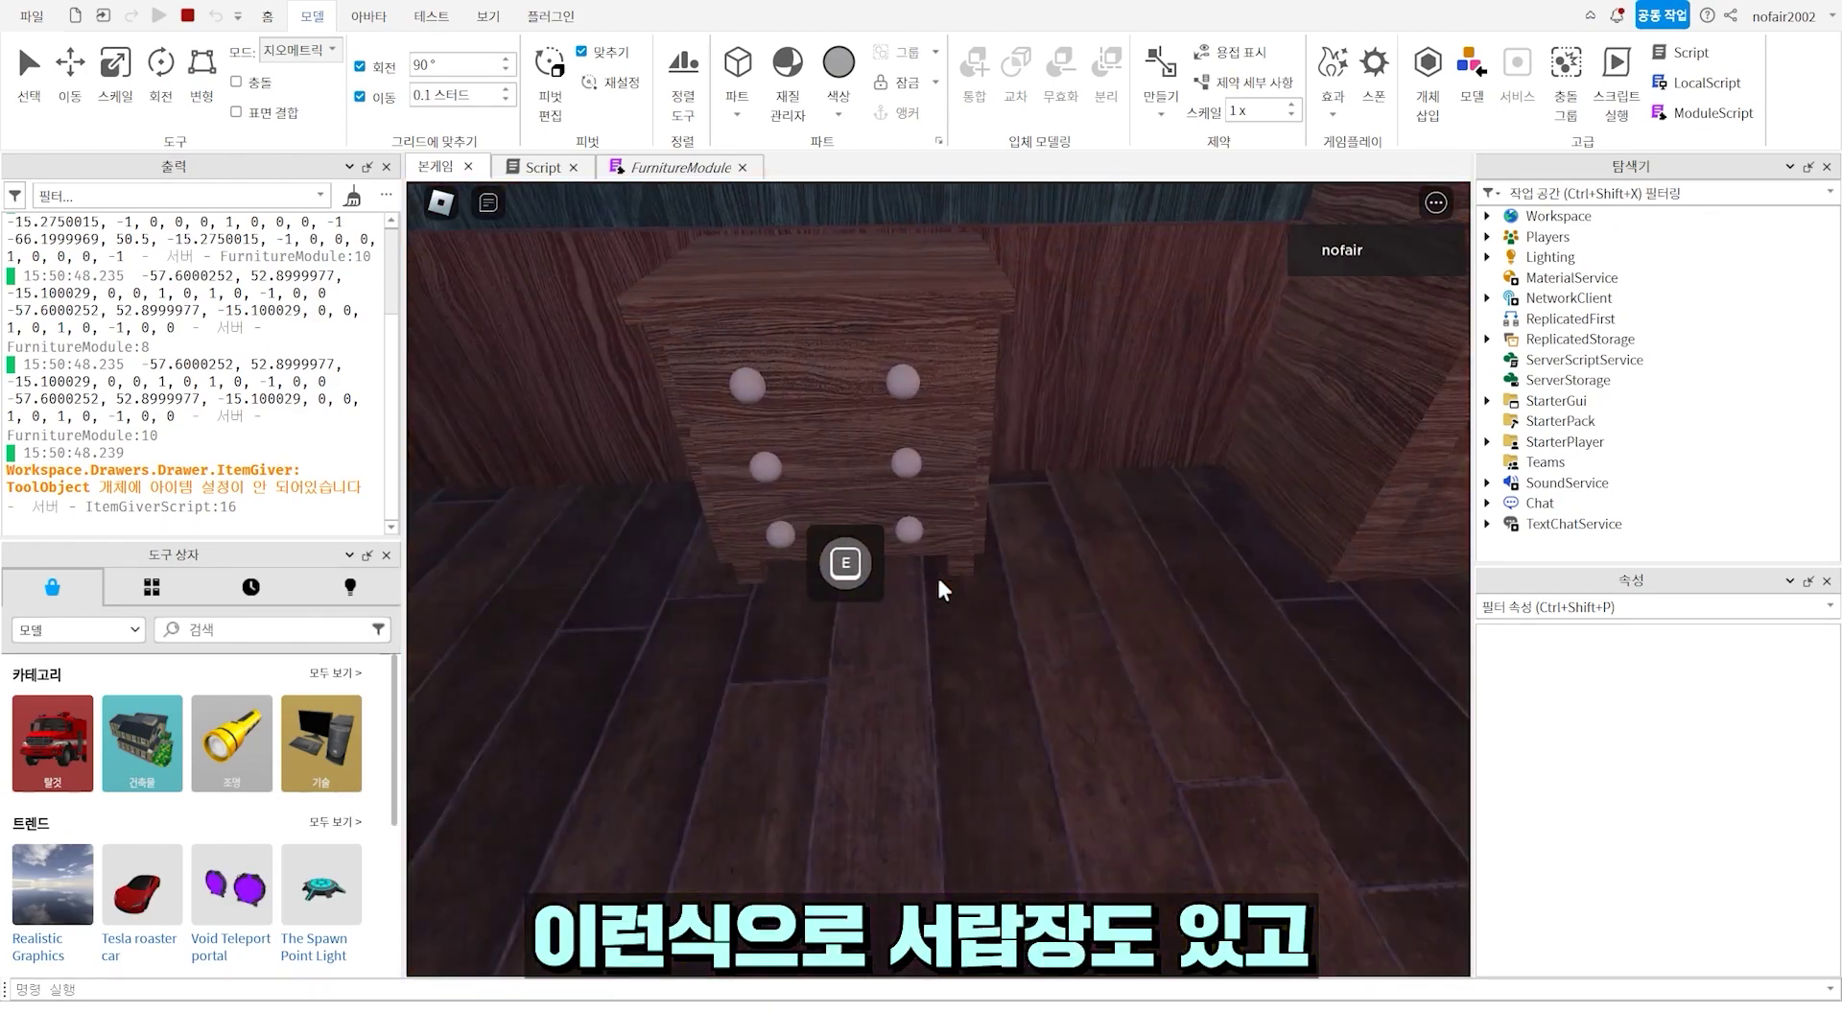
pyautogui.press('e')
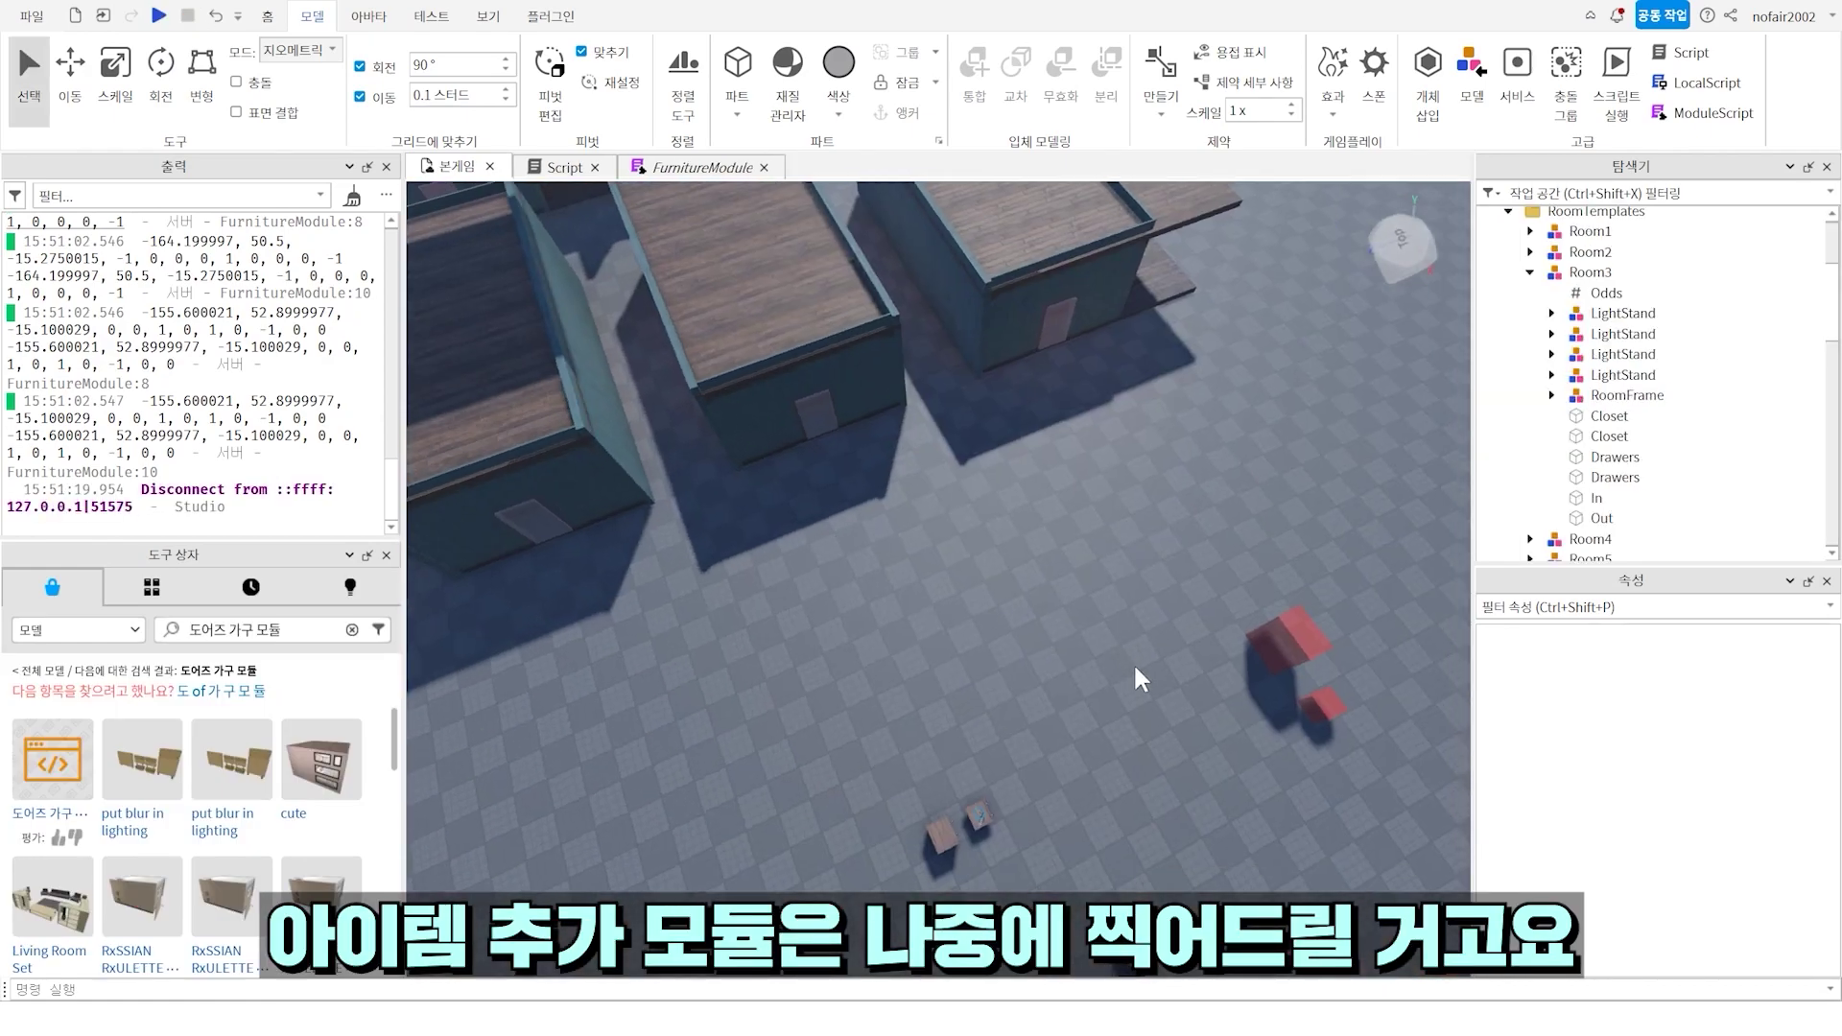
# - Move the Furnitures folder from ServerStorage into Workspace and expand its Drawers model down to the drawer's ItemGiver
pyautogui.scroll(3, 1669, 303)
pyautogui.moveTo(1577, 482); pyautogui.dragTo(1560, 215)
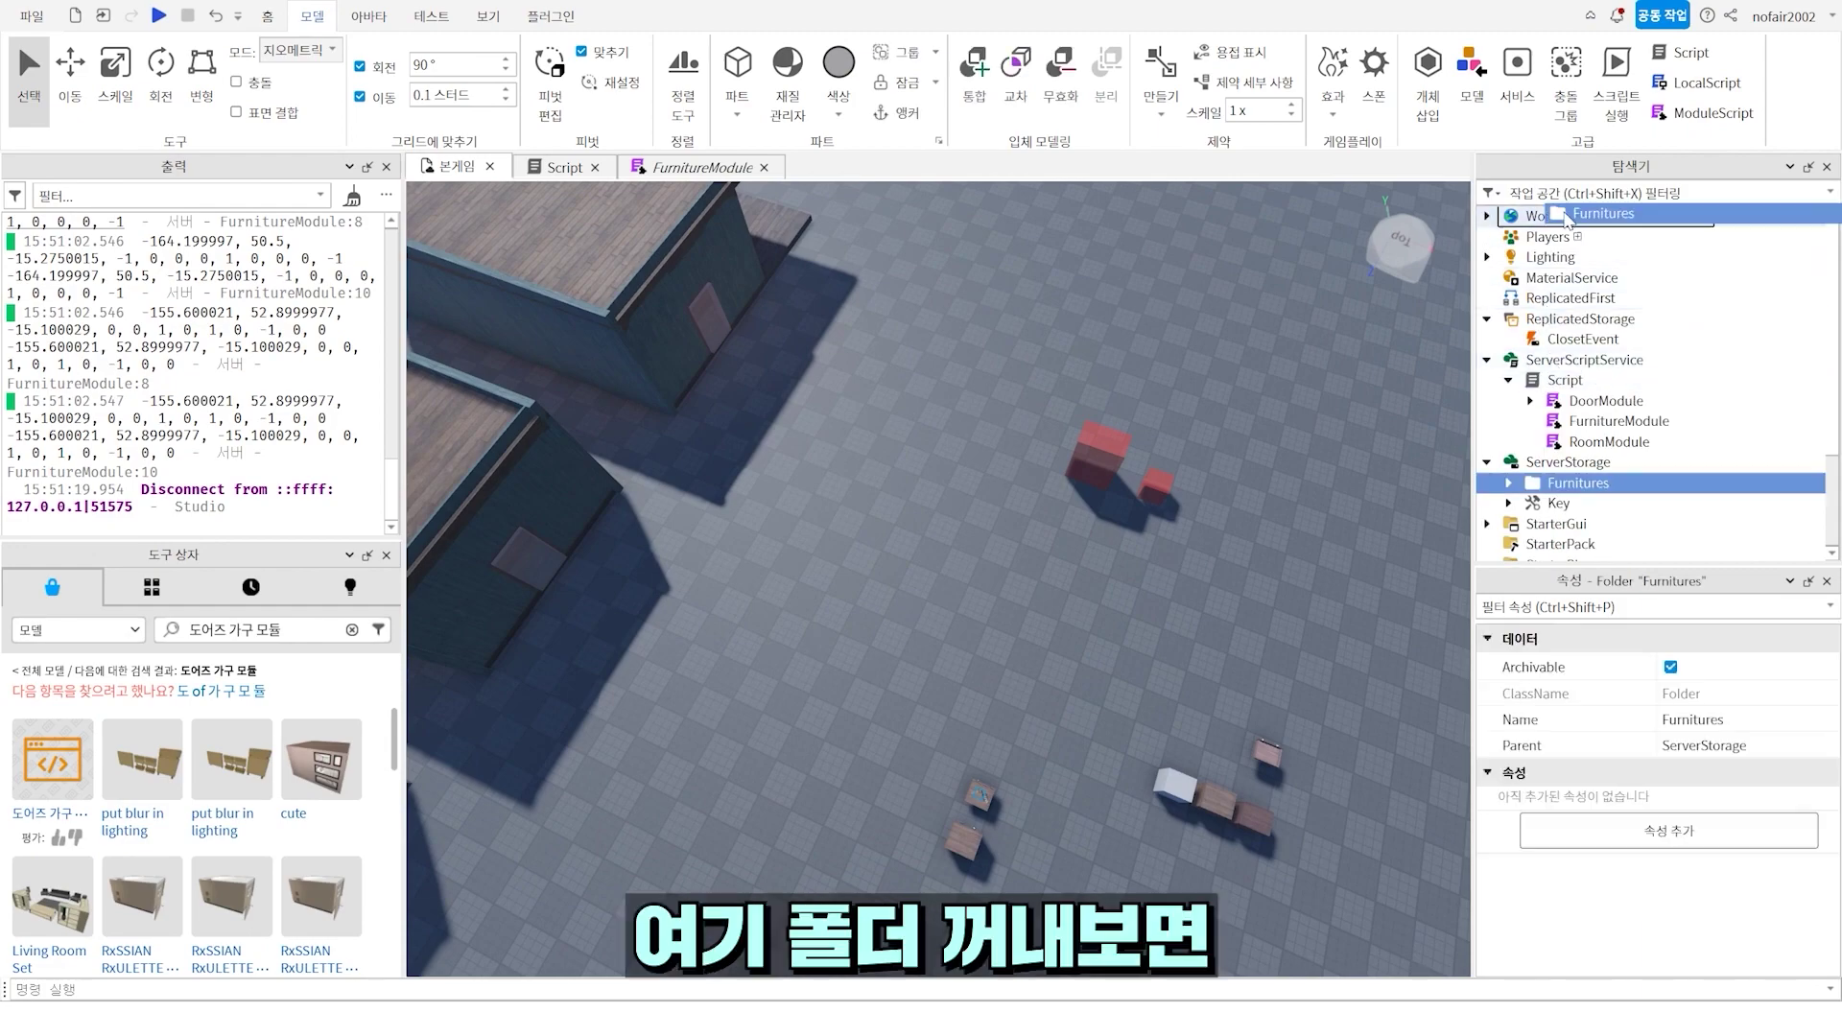
pyautogui.scroll(3, 1348, 551)
pyautogui.moveTo(1362, 537); pyautogui.dragTo(1349, 543, button='right')
pyautogui.click(1508, 401)
pyautogui.click(1530, 421)
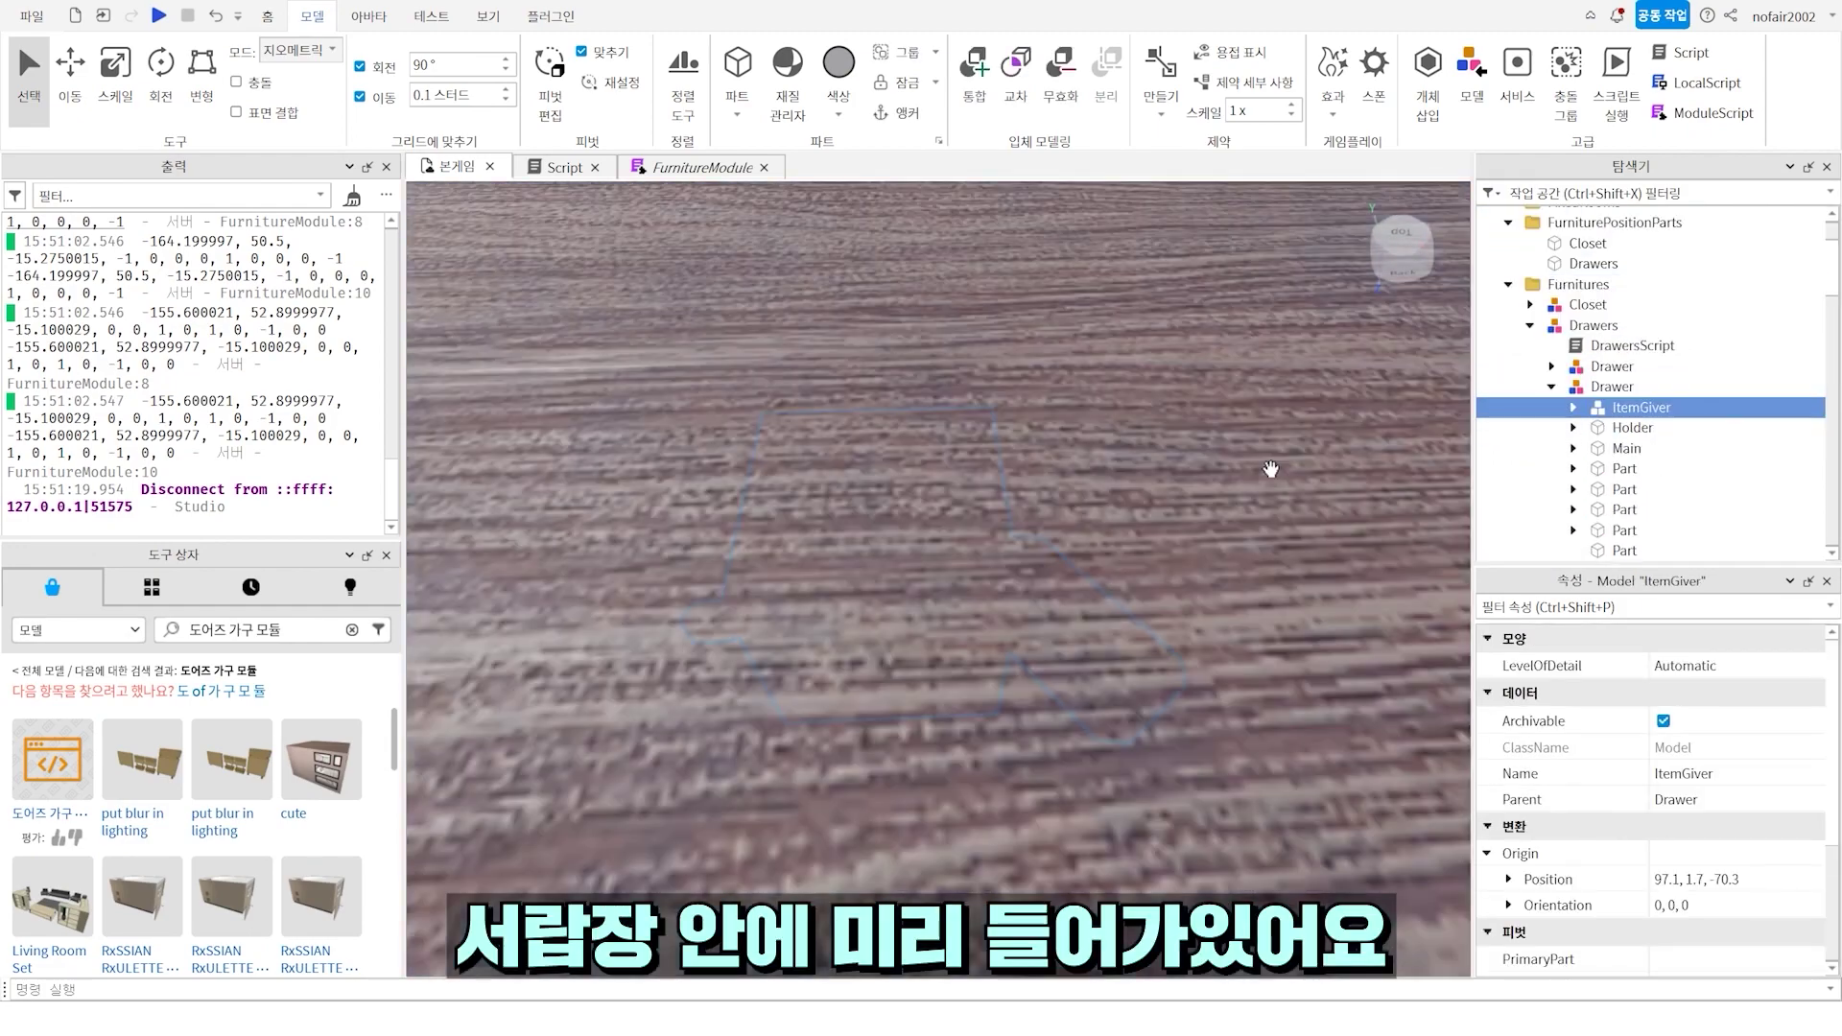
# - Examine the key model held by the ItemGiver inside the drawer and the surrounding Drawers and Closet furniture
pyautogui.scroll(5, 1110, 502)
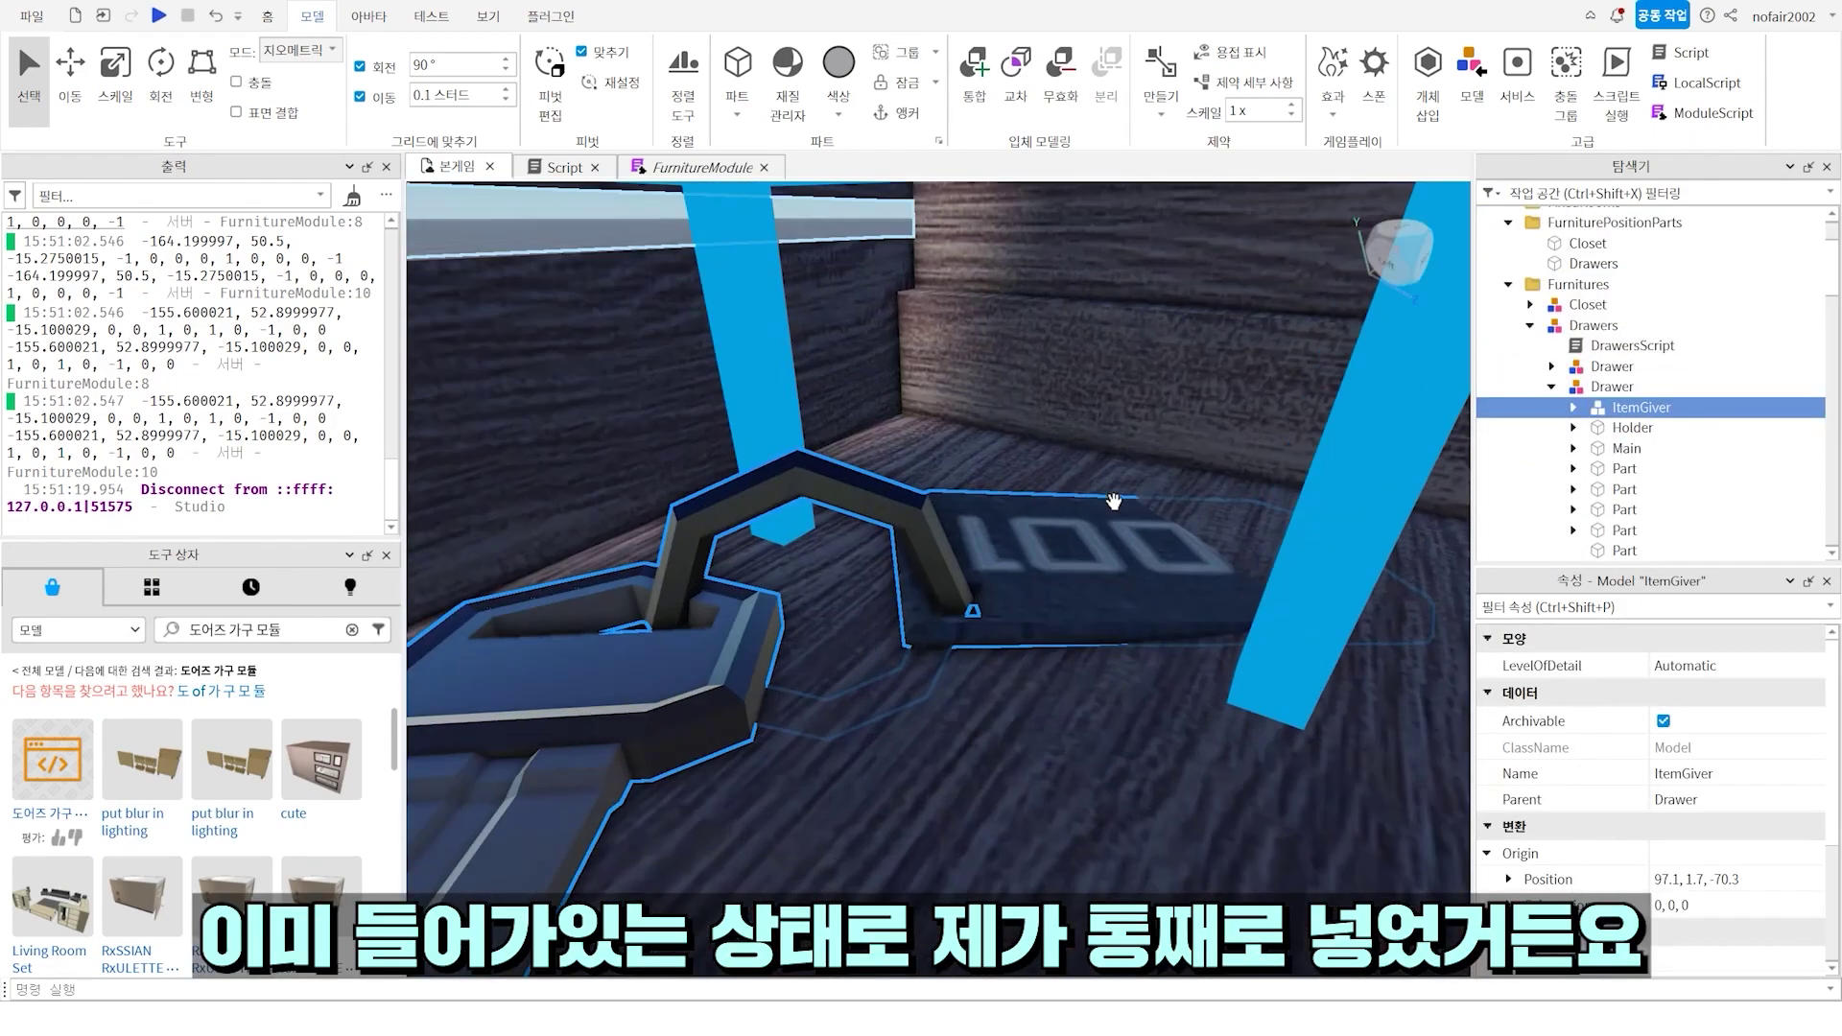
pyautogui.moveTo(1113, 501); pyautogui.dragTo(1060, 484, button='right')
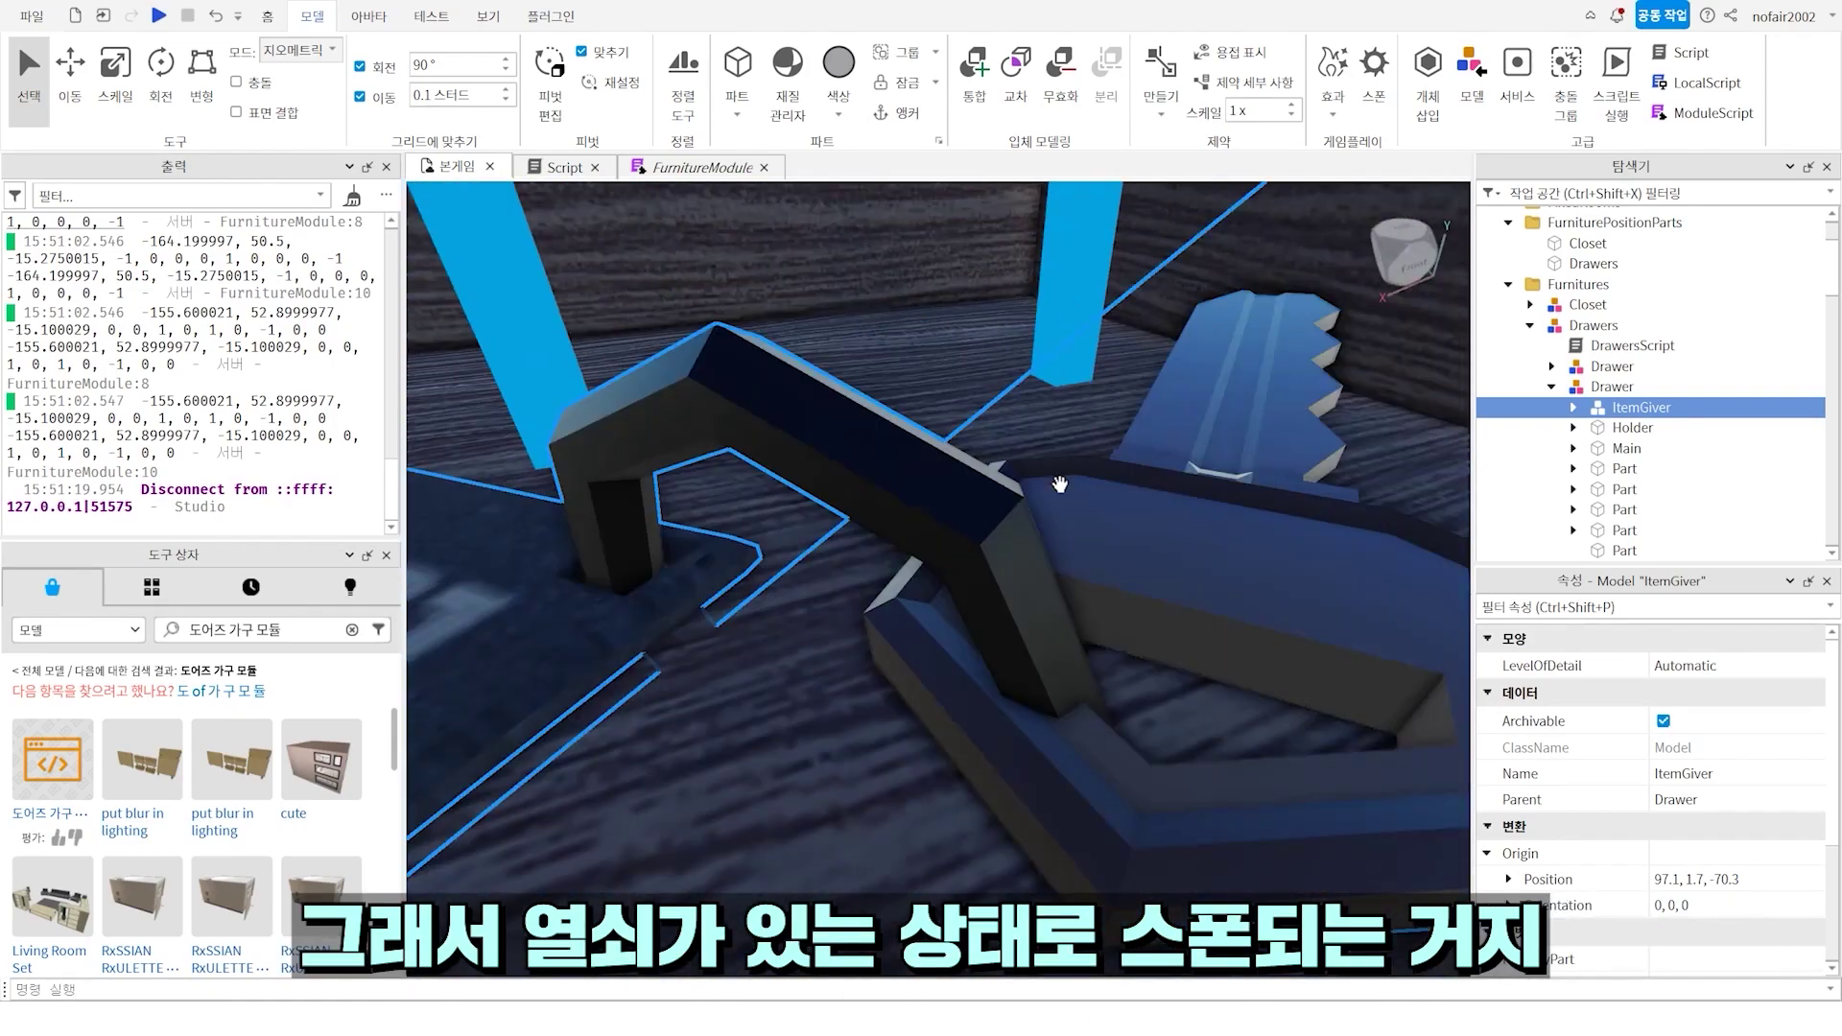
pyautogui.scroll(-8, 1060, 485)
pyautogui.click(910, 551)
pyautogui.click(1604, 415)
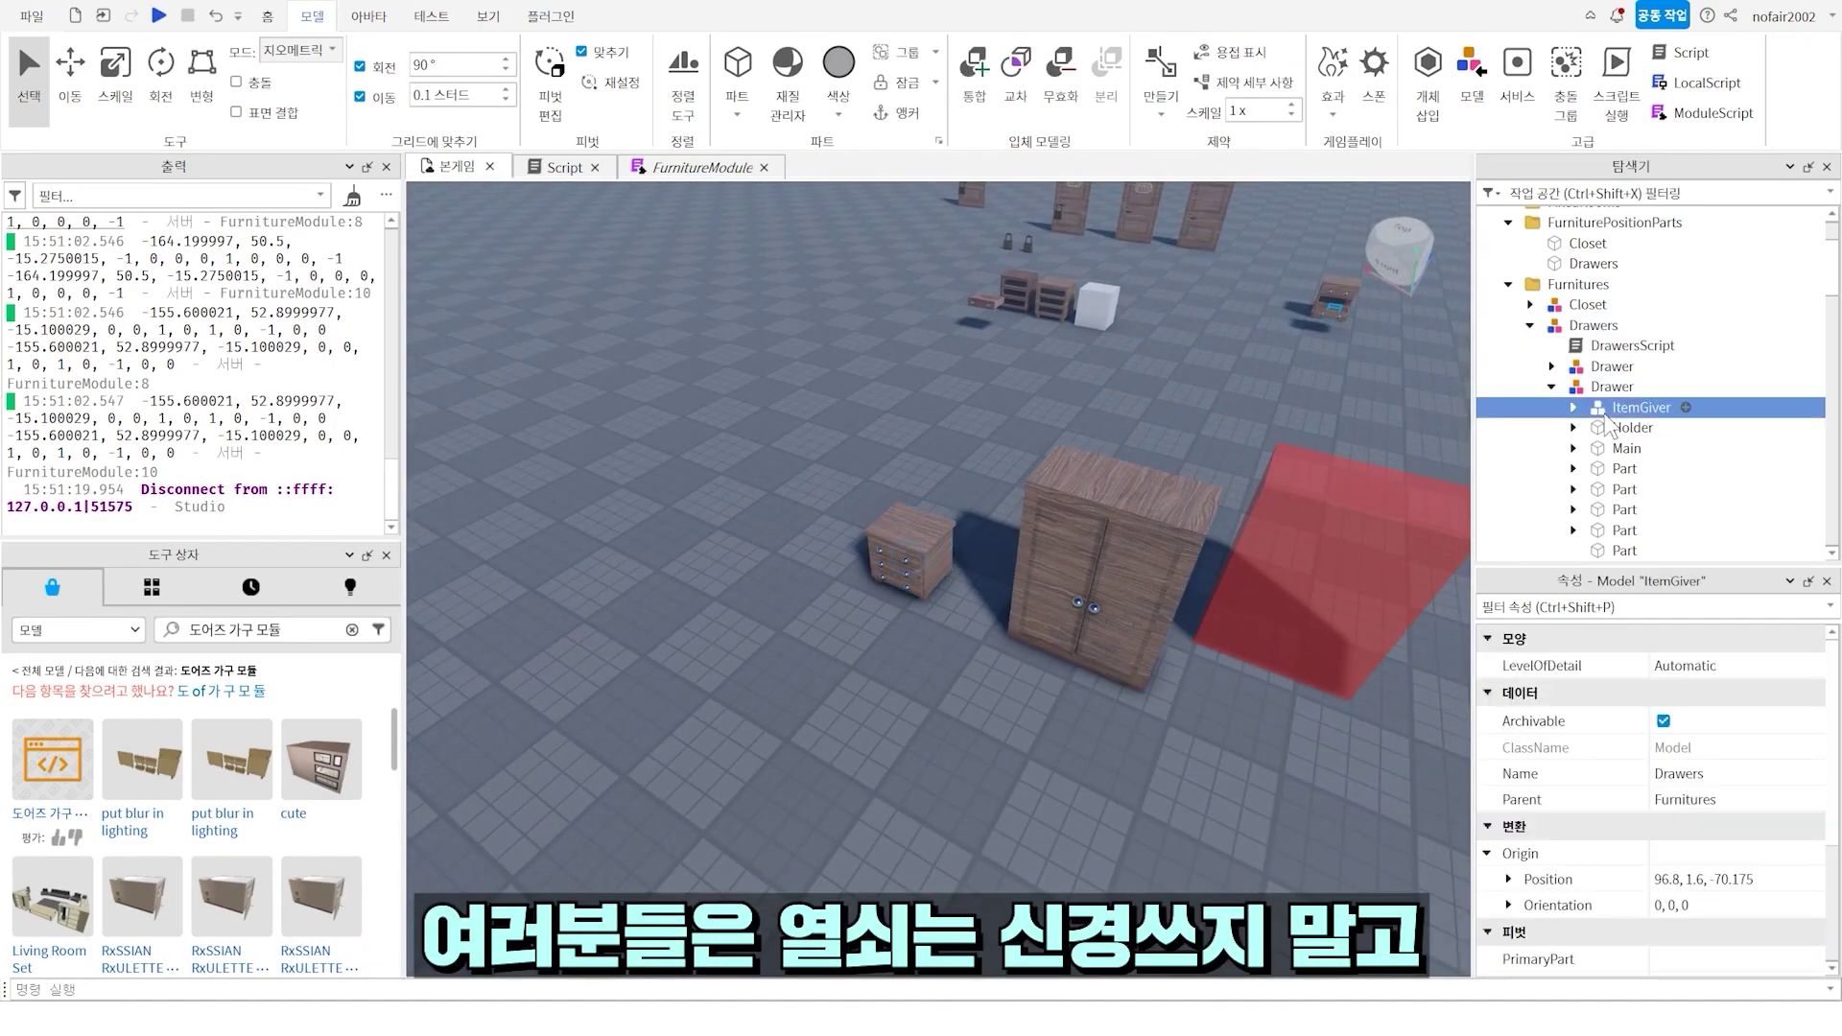
pyautogui.click(1086, 641)
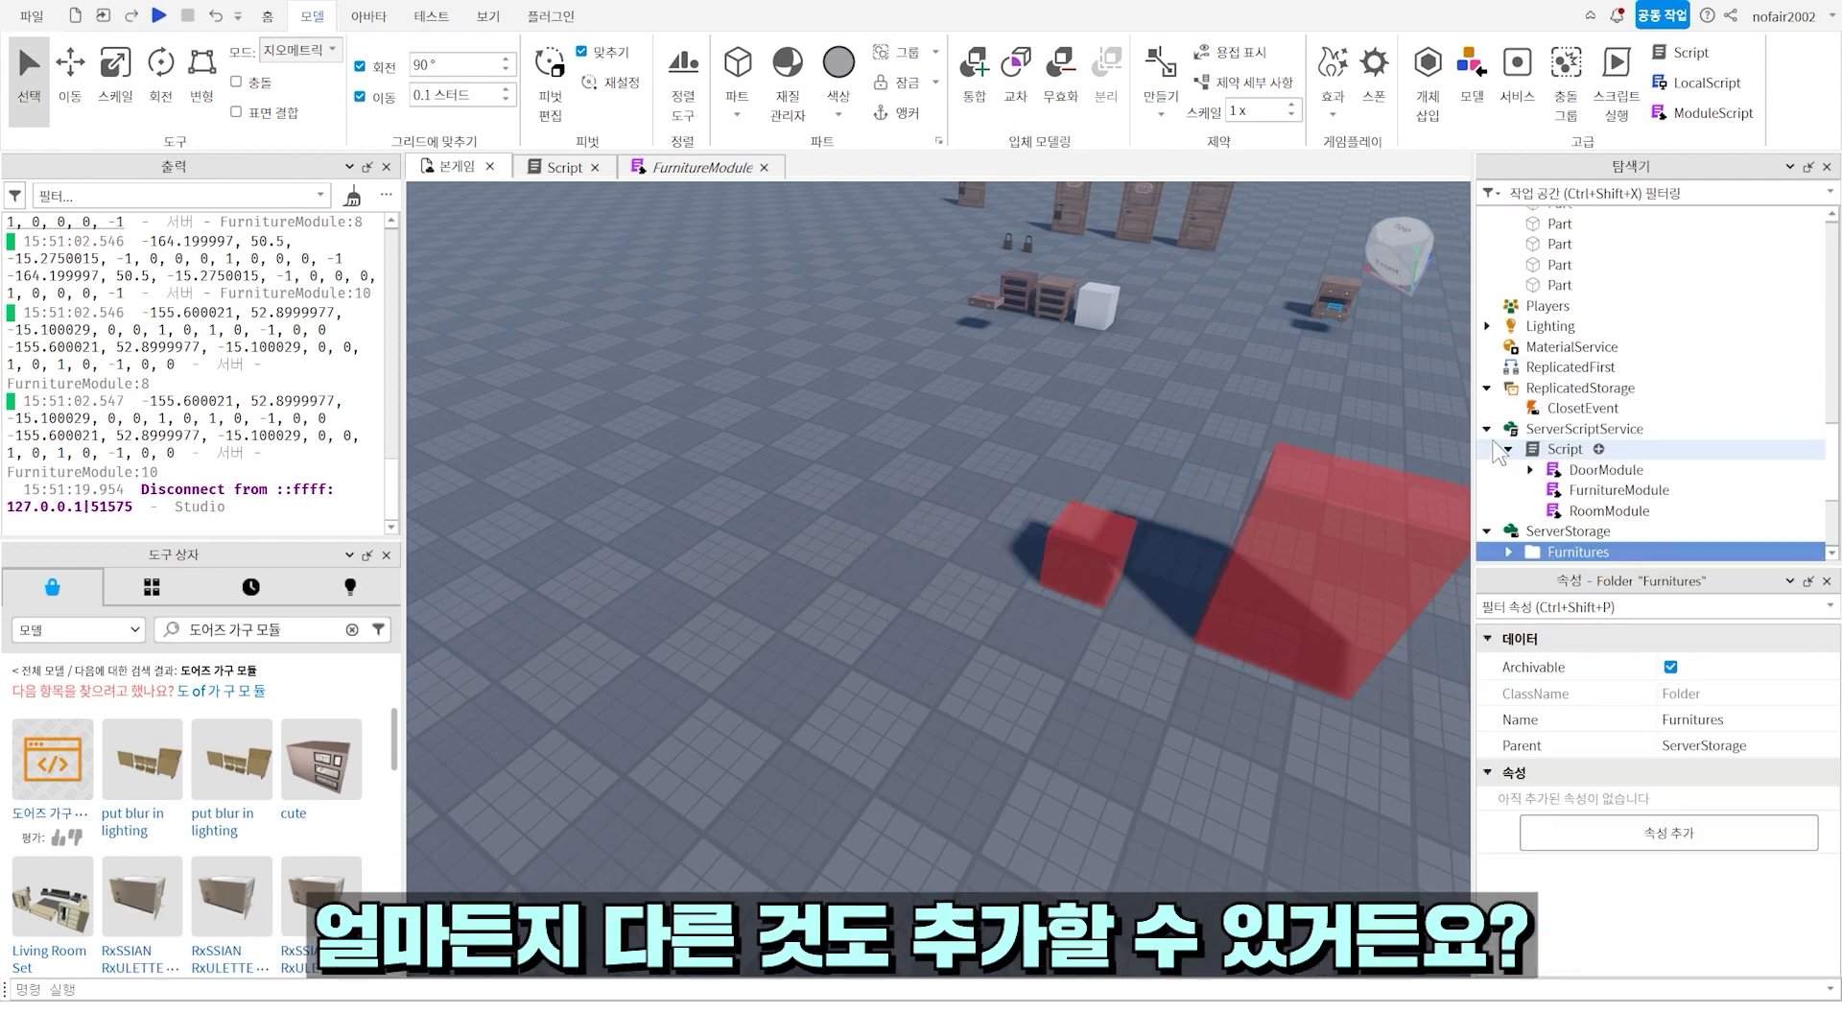
# - Add a Model to the Furnitures folder in ServerStorage and insert a Part inside it
pyautogui.scroll(-2, 1607, 522)
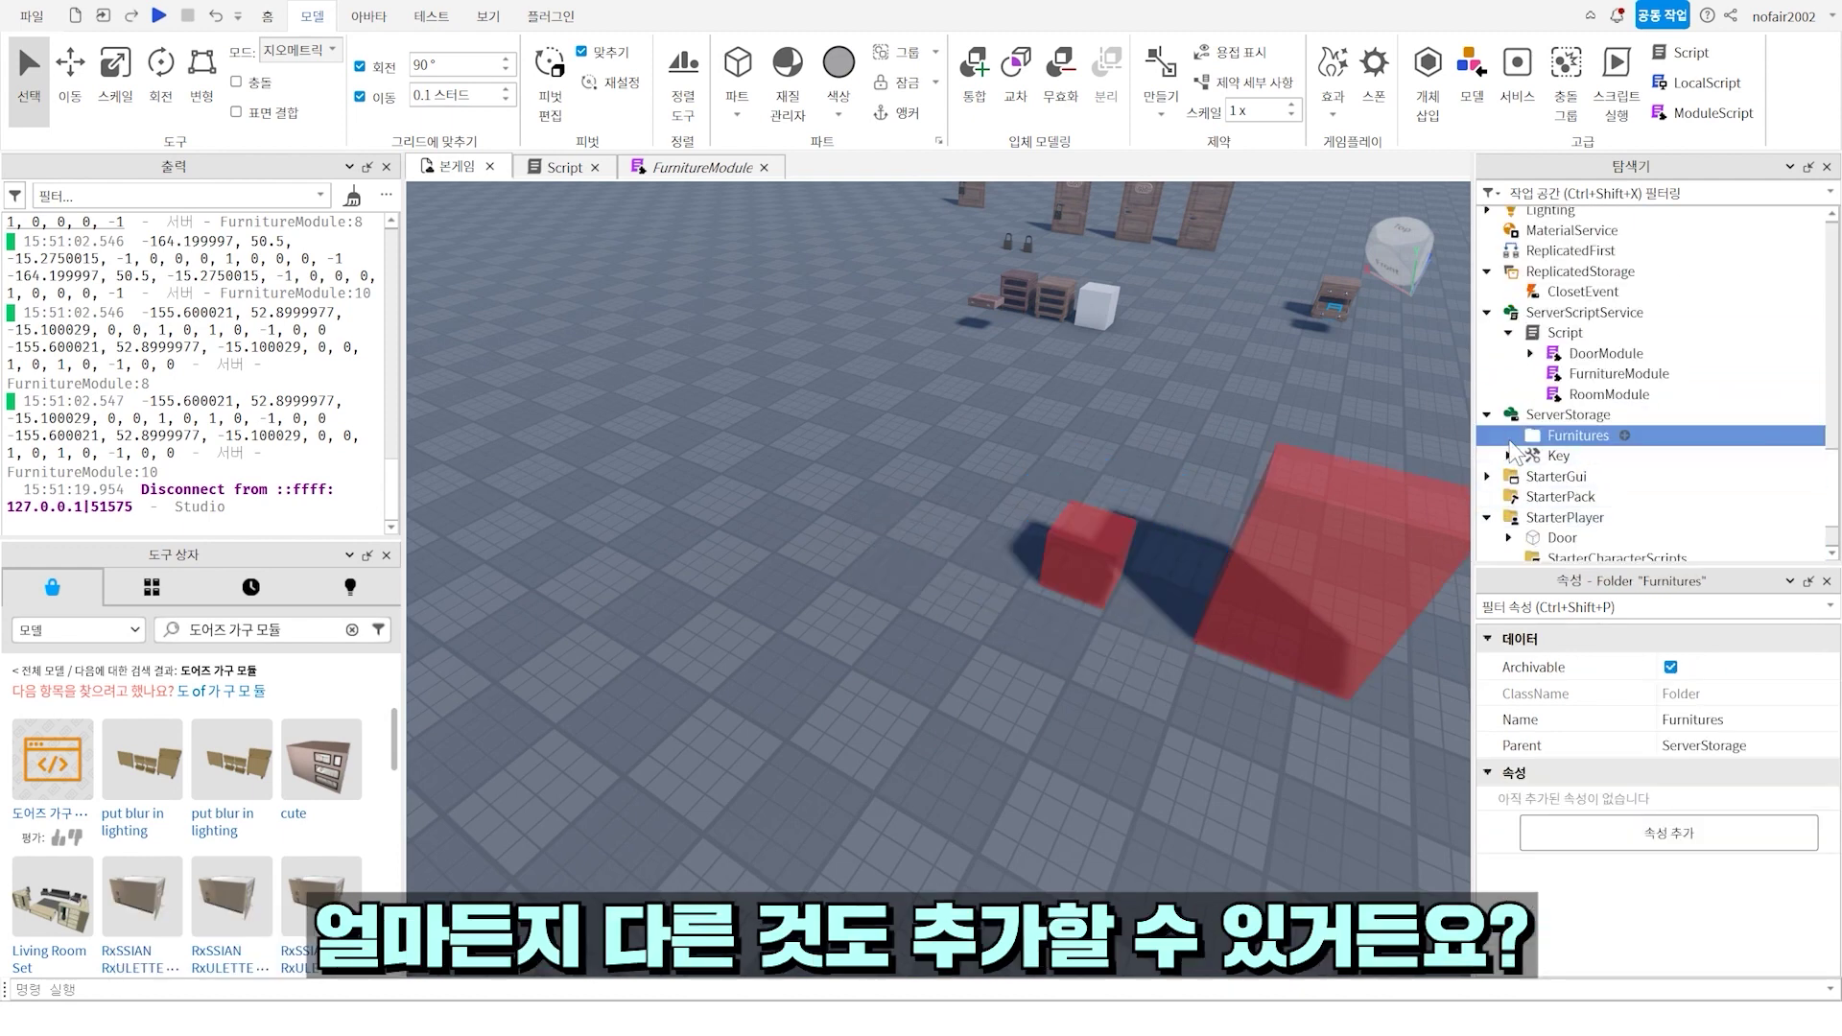
pyautogui.doubleClick(1617, 436)
pyautogui.click(1624, 435)
pyautogui.write('mo')
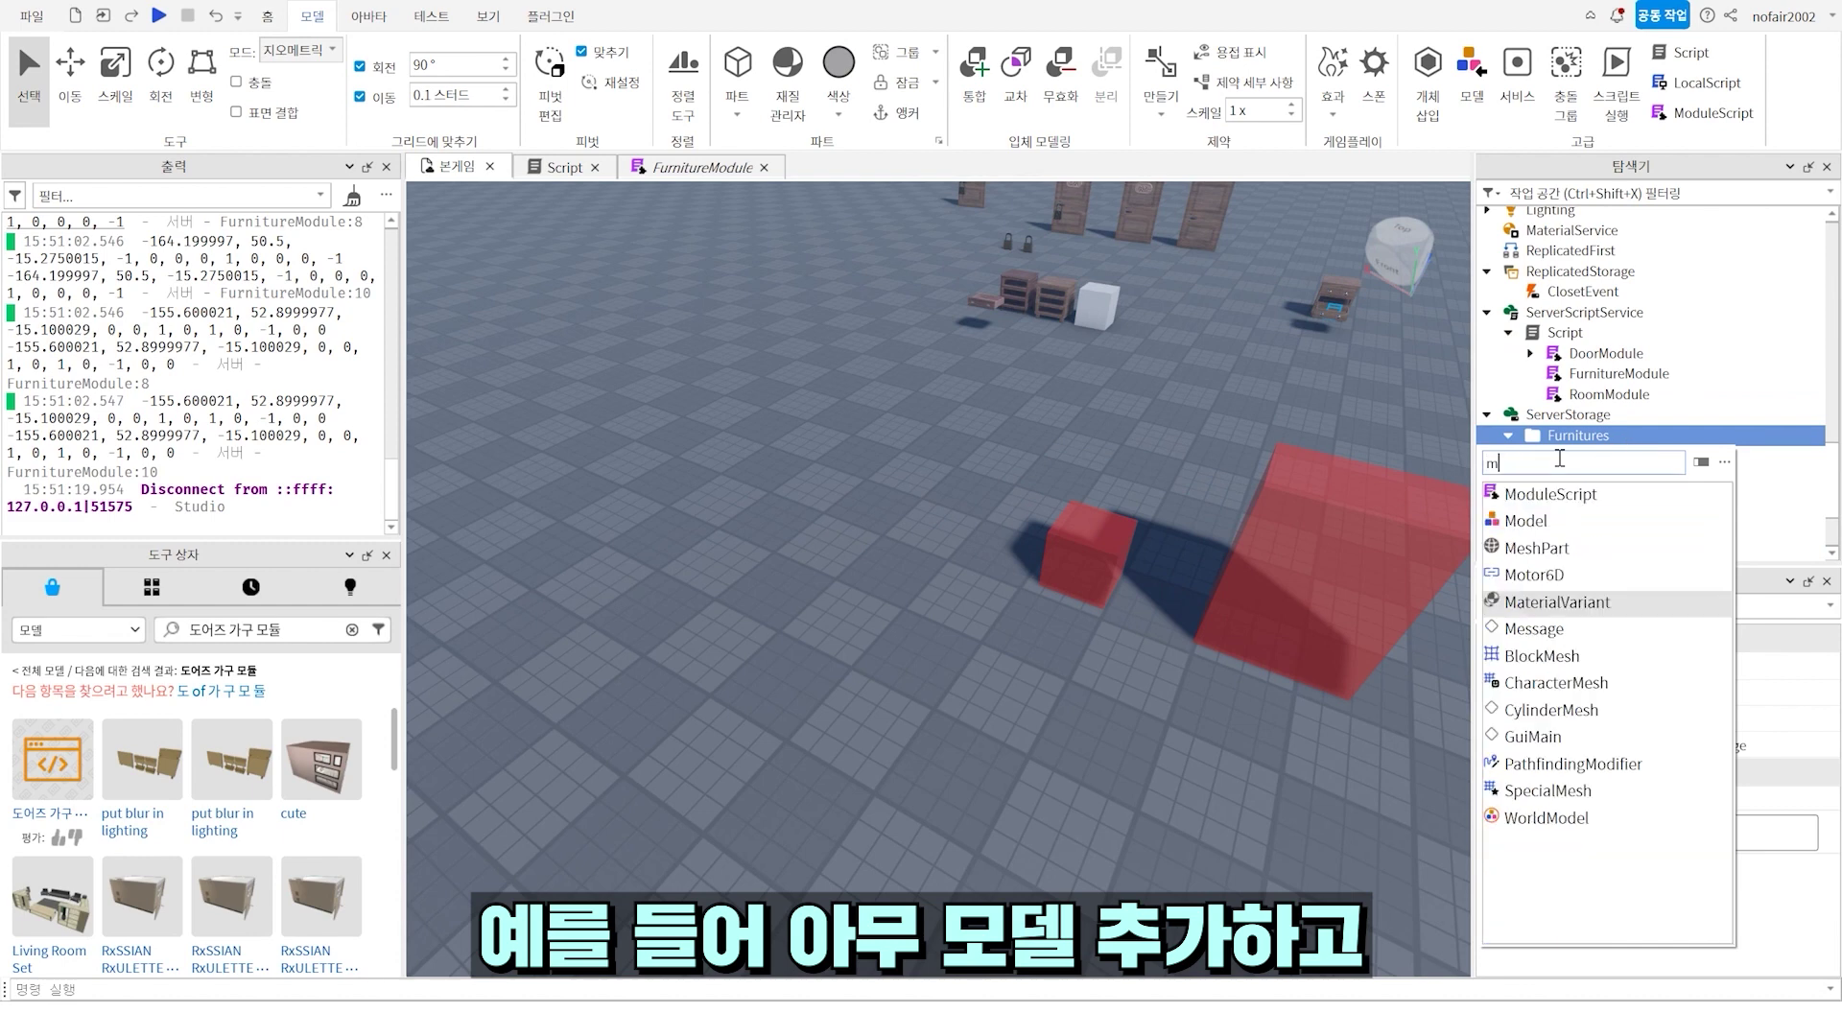
pyautogui.click(1525, 523)
pyautogui.click(1614, 497)
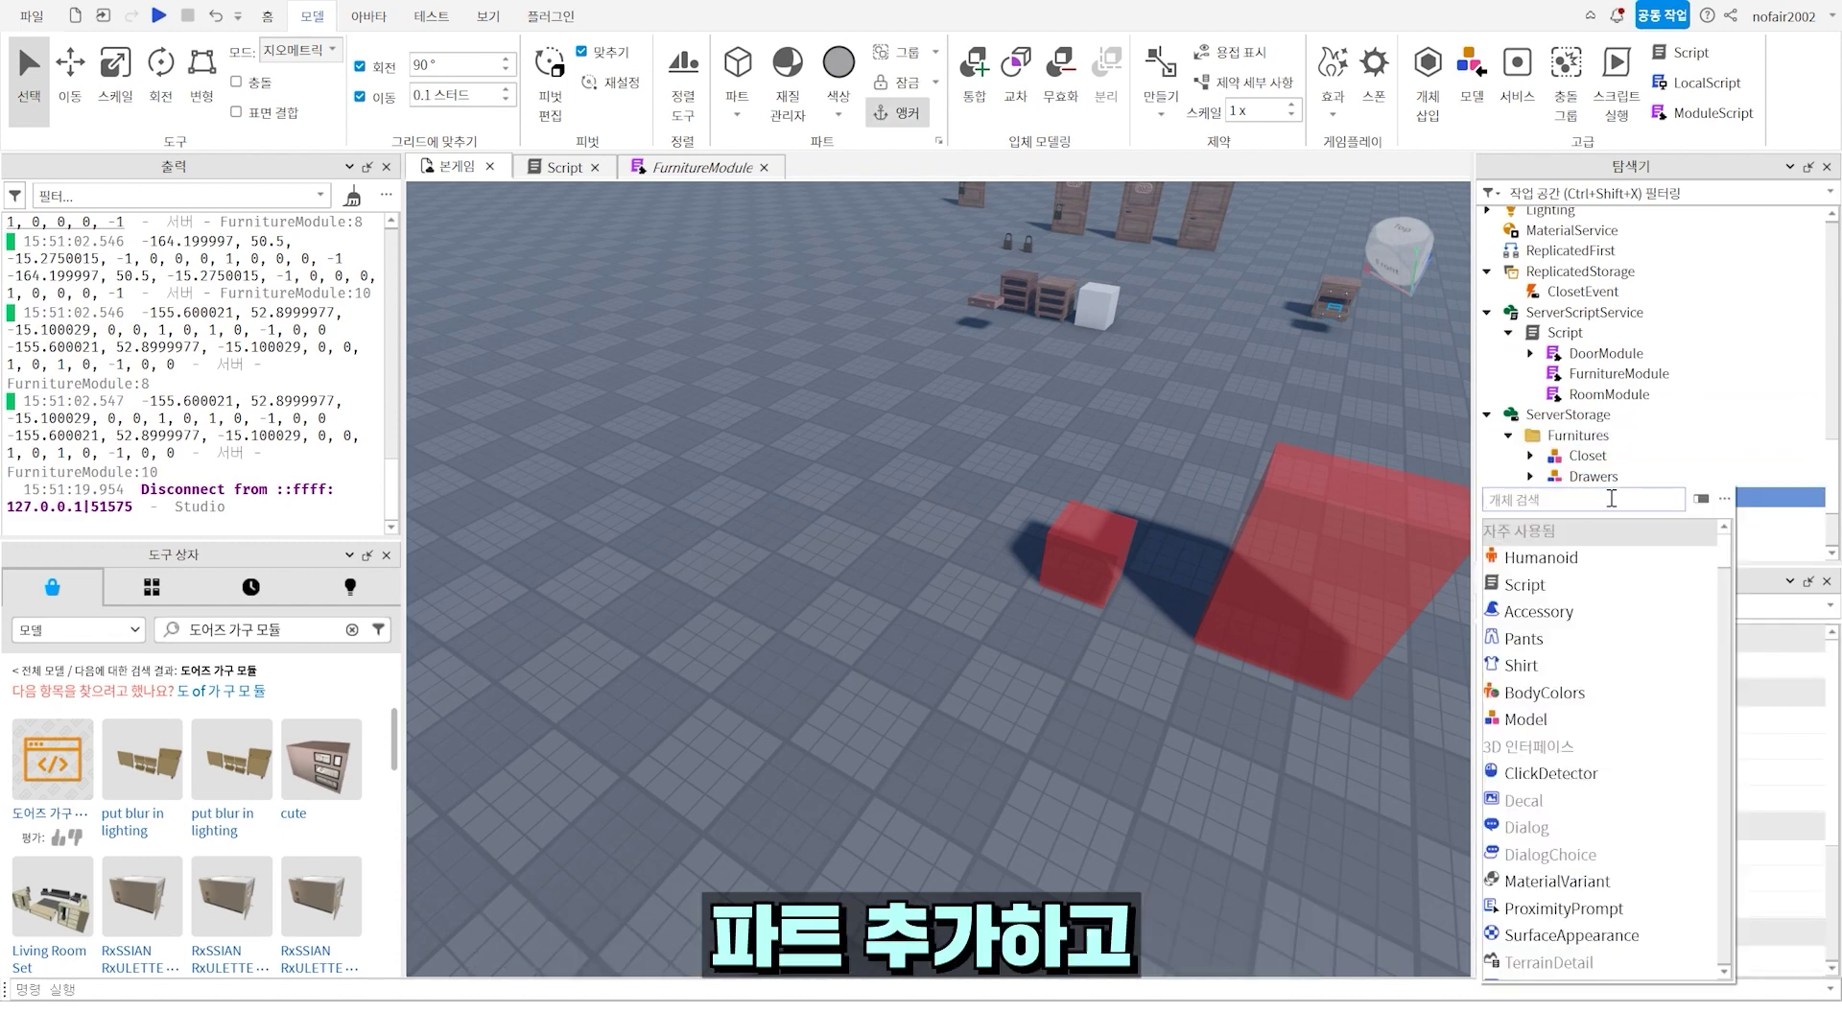
pyautogui.write('part')
pyautogui.press('Return')
# - Rename the new model in the Furnitures folder as aaaaa
pyautogui.click(1601, 503)
pyautogui.write('aa')
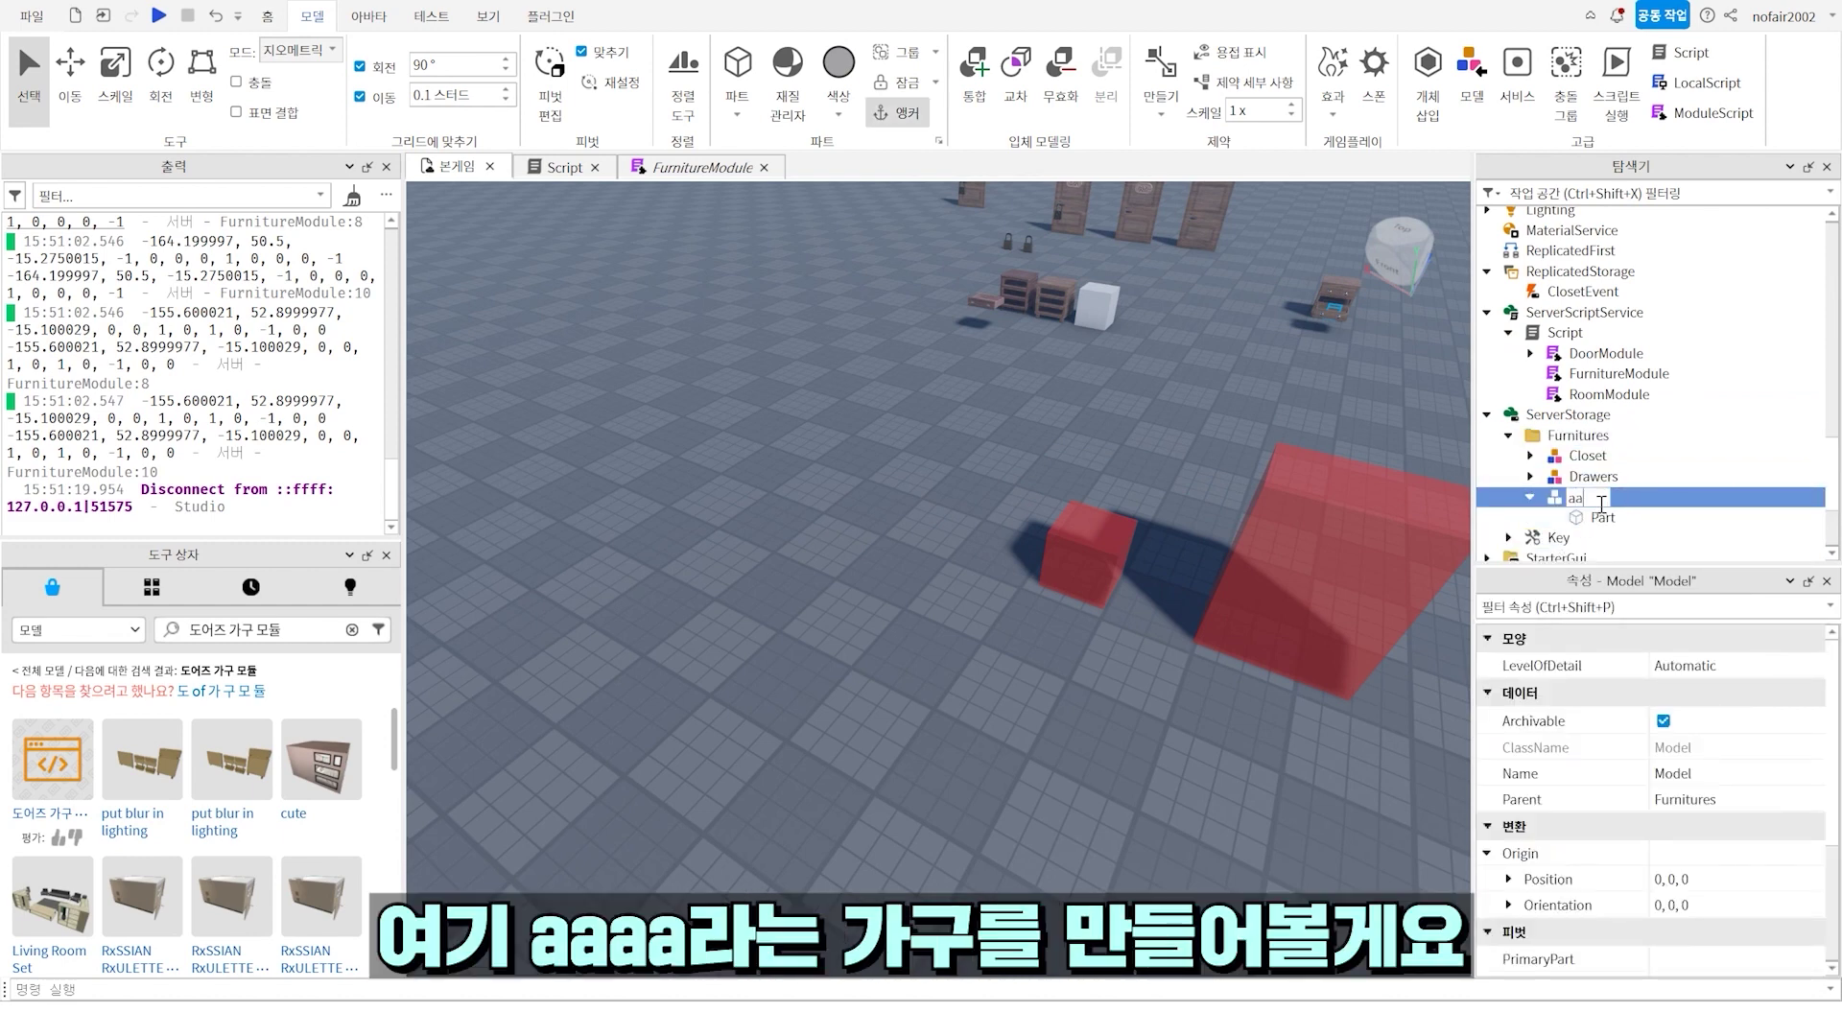
pyautogui.write('aaa')
pyautogui.press('Return')
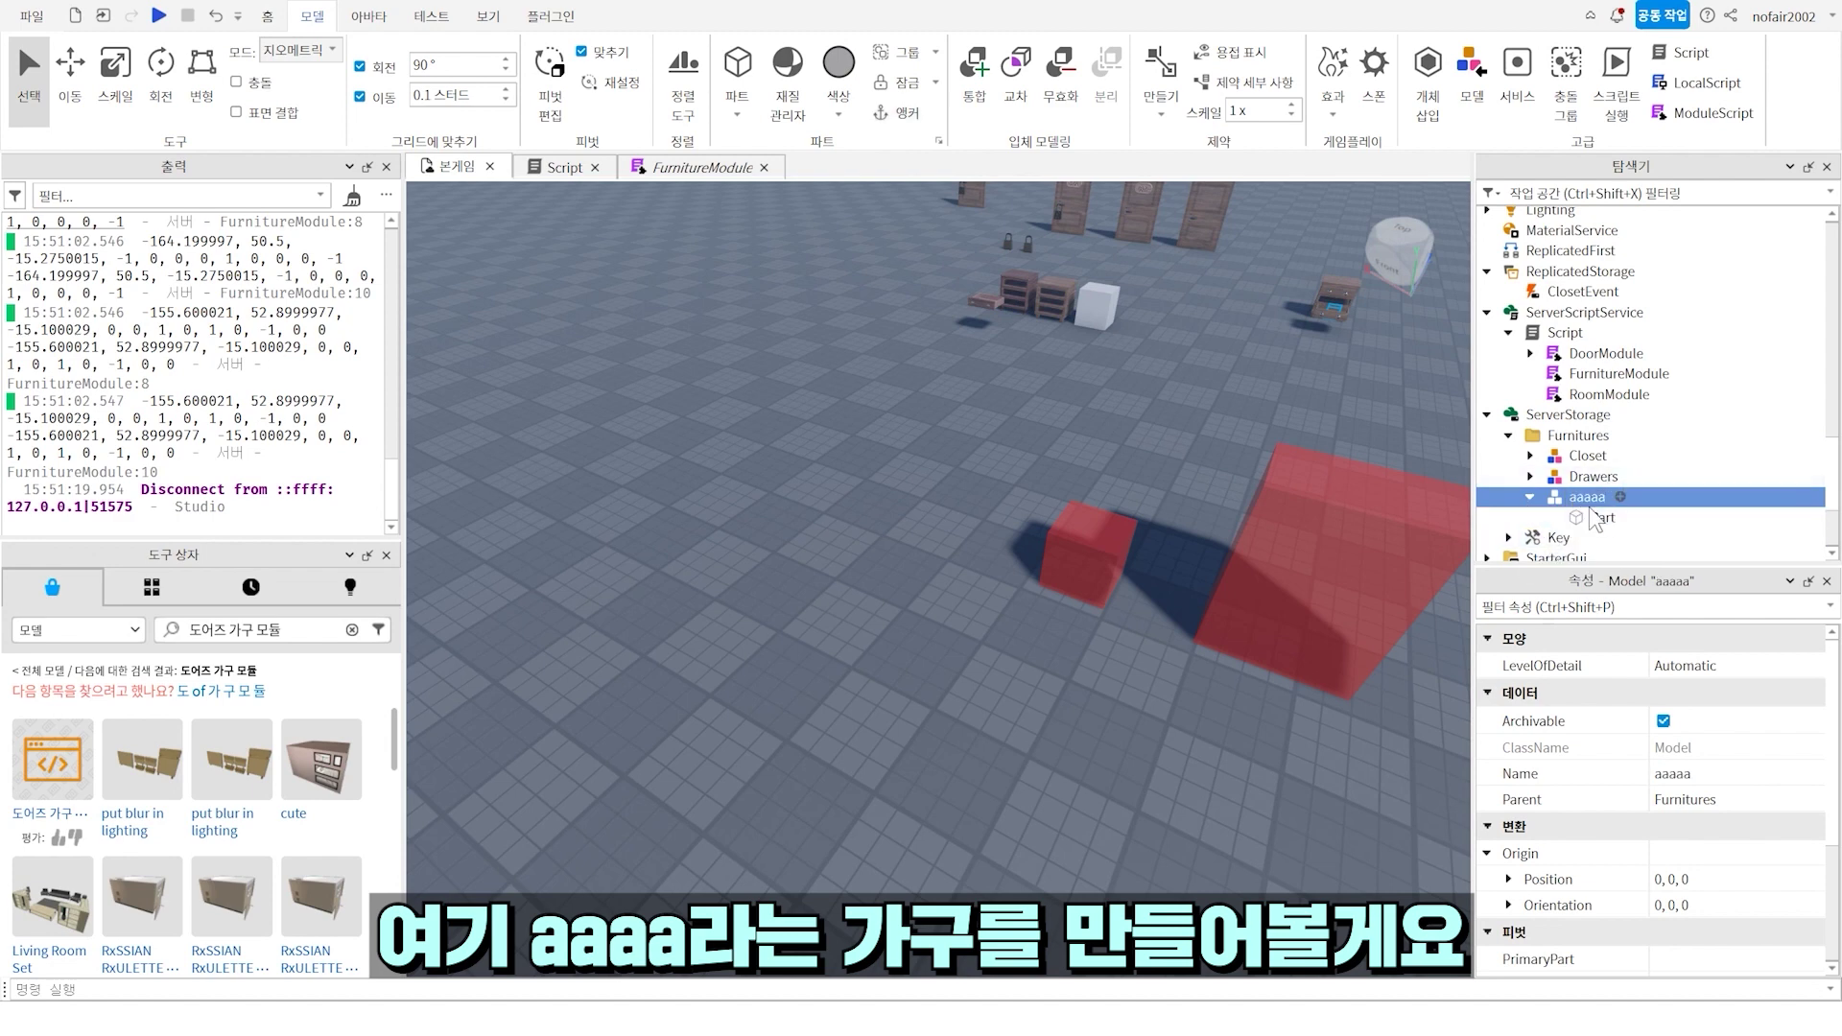
# - Enable Anchored on the Part inside the aaaaa model
pyautogui.click(1596, 518)
pyautogui.scroll(-10, 1656, 825)
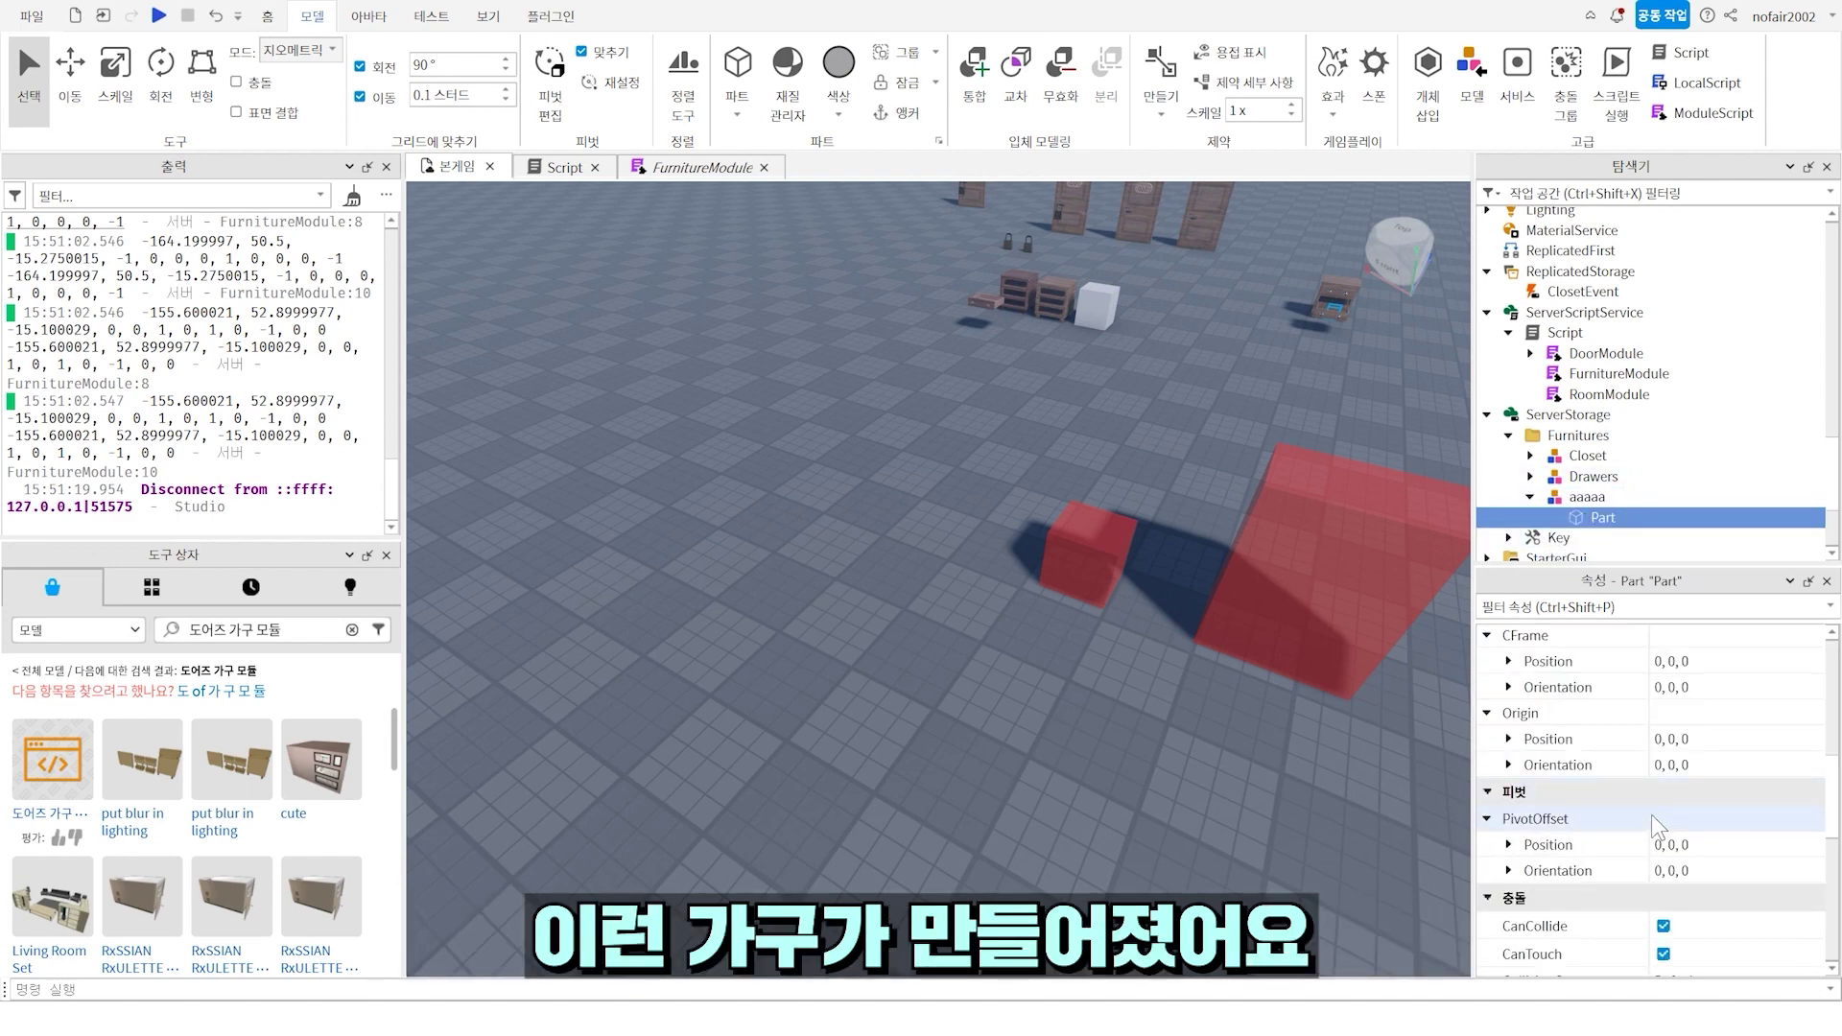
pyautogui.scroll(-3, 1655, 820)
pyautogui.click(1677, 789)
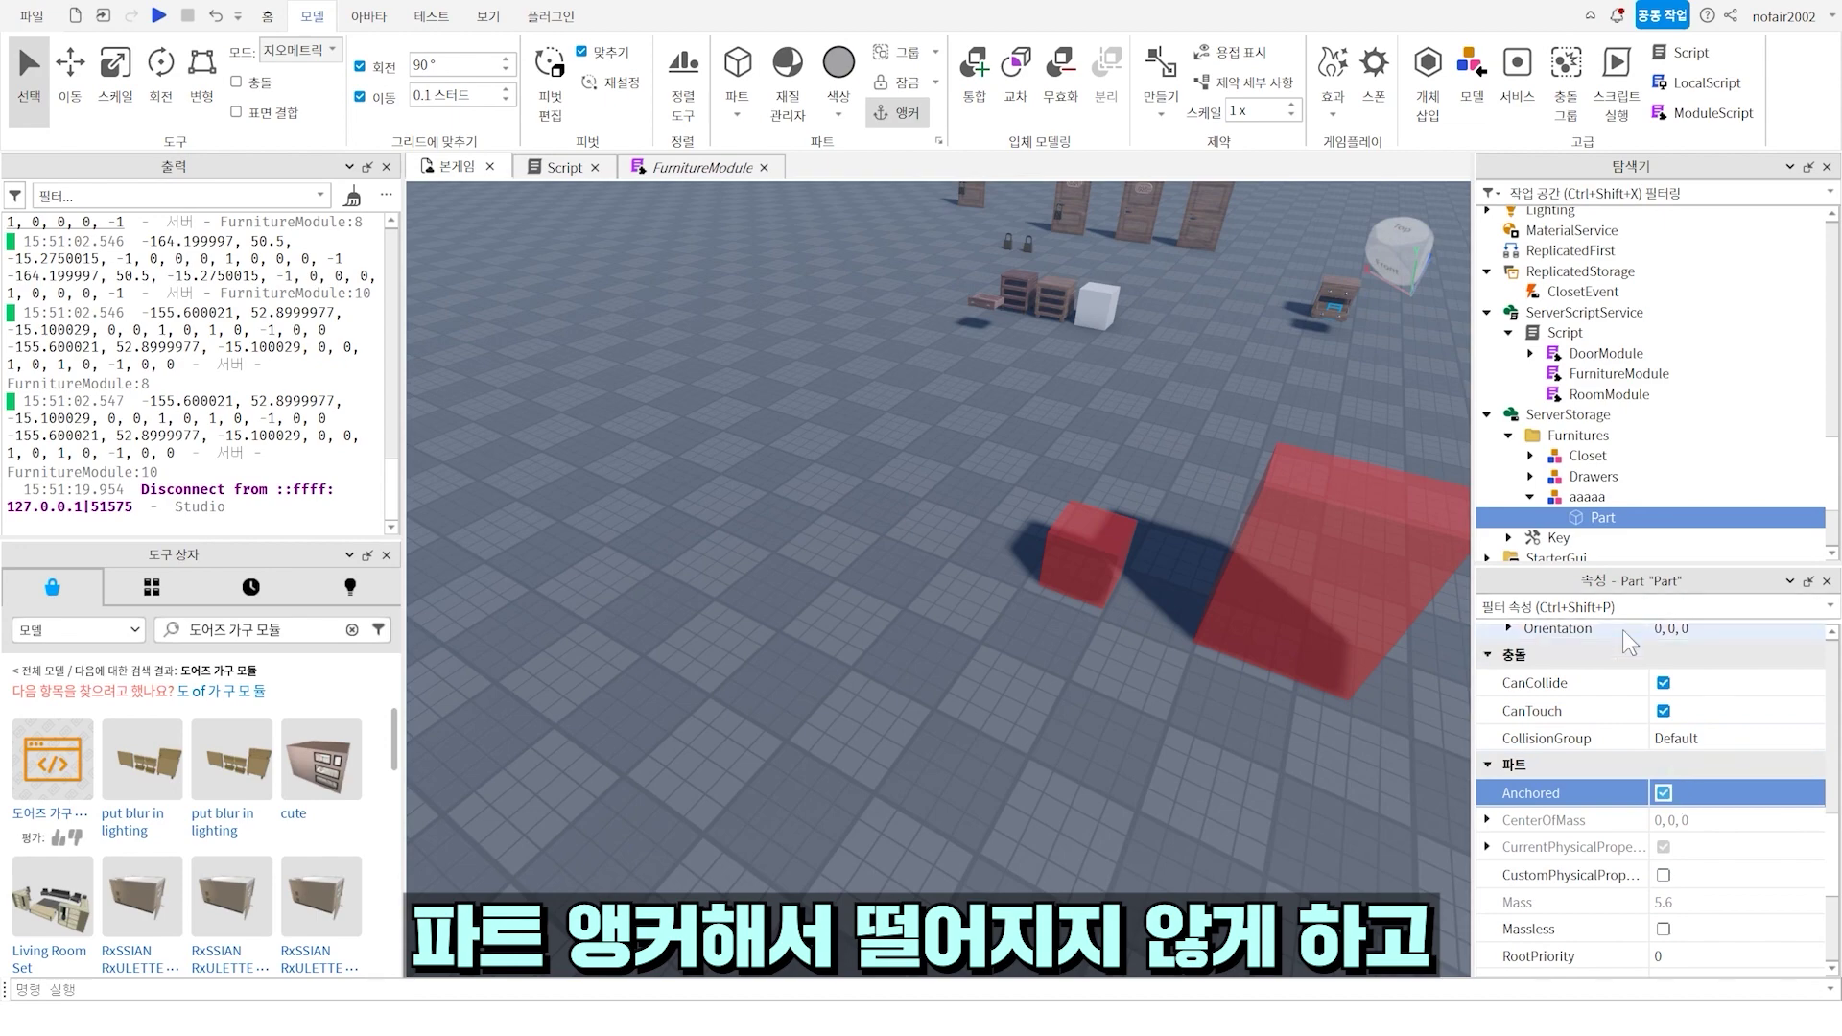
# - Run the game and look around the generated rooms for the placed furniture
pyautogui.press('F5')
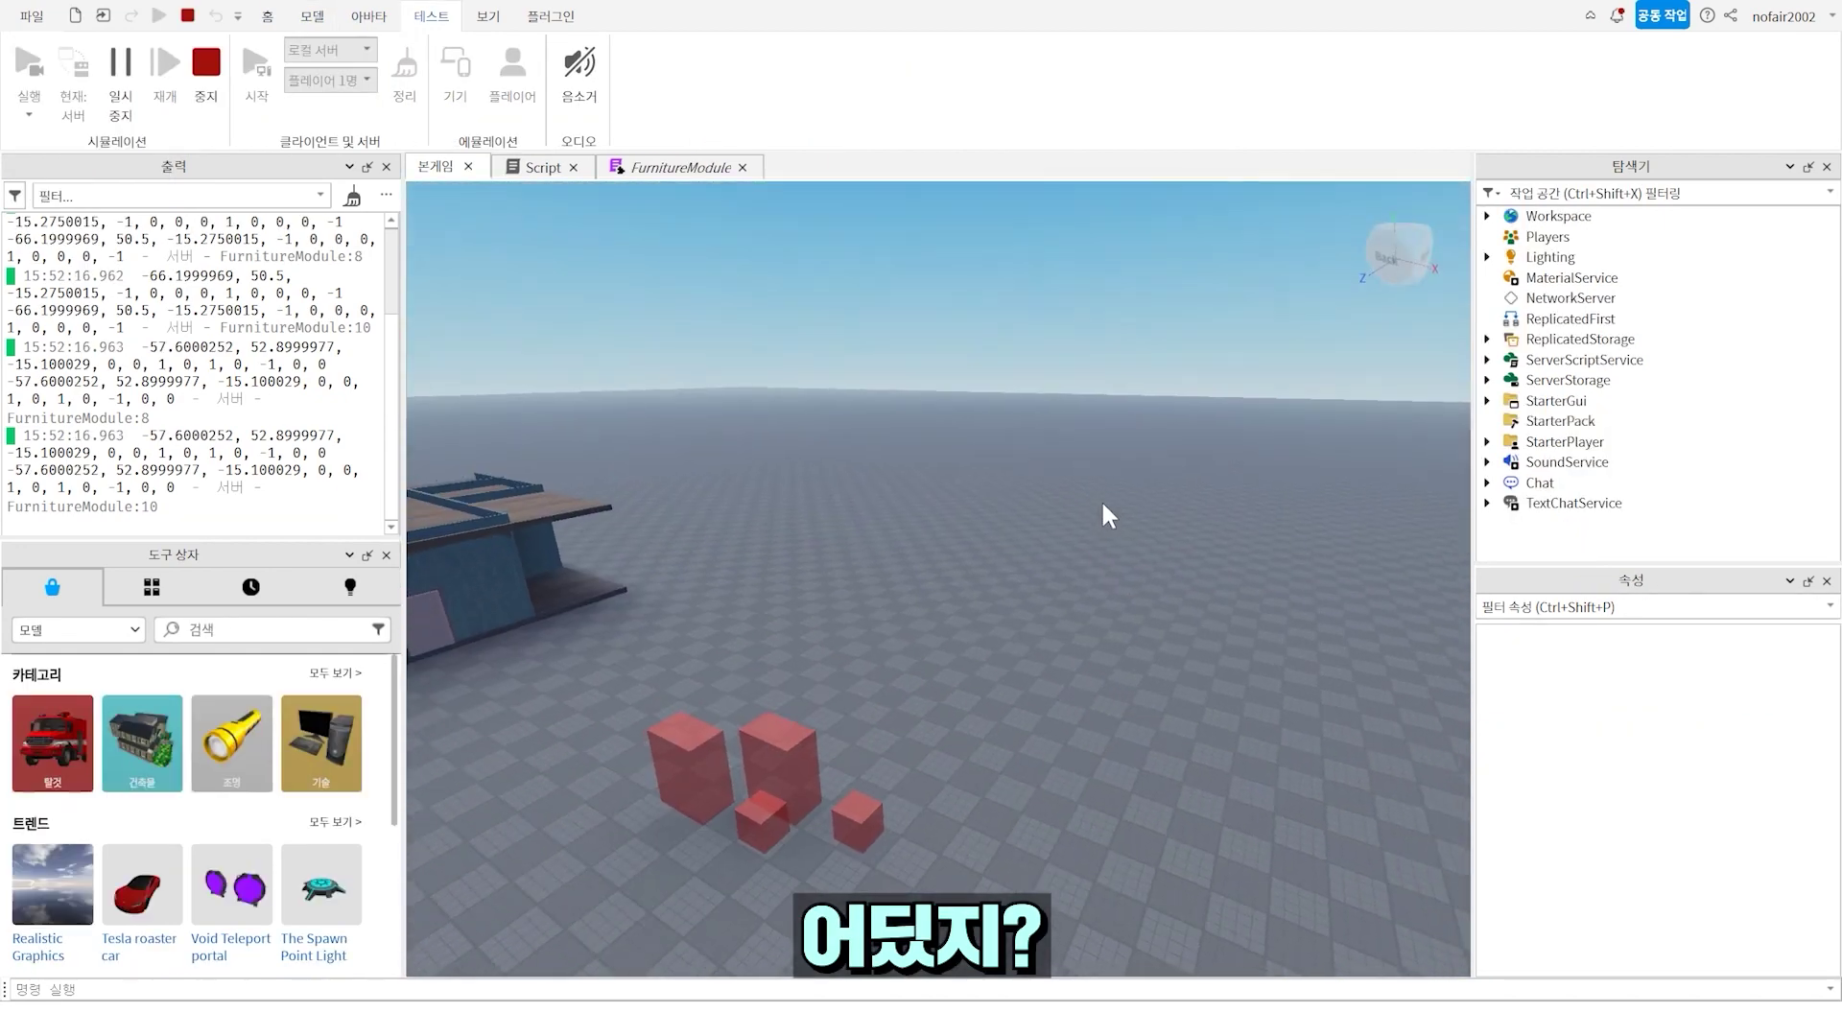
pyautogui.press('w')
pyautogui.moveTo(1102, 503); pyautogui.dragTo(1074, 535, button='right')
pyautogui.click(925, 658)
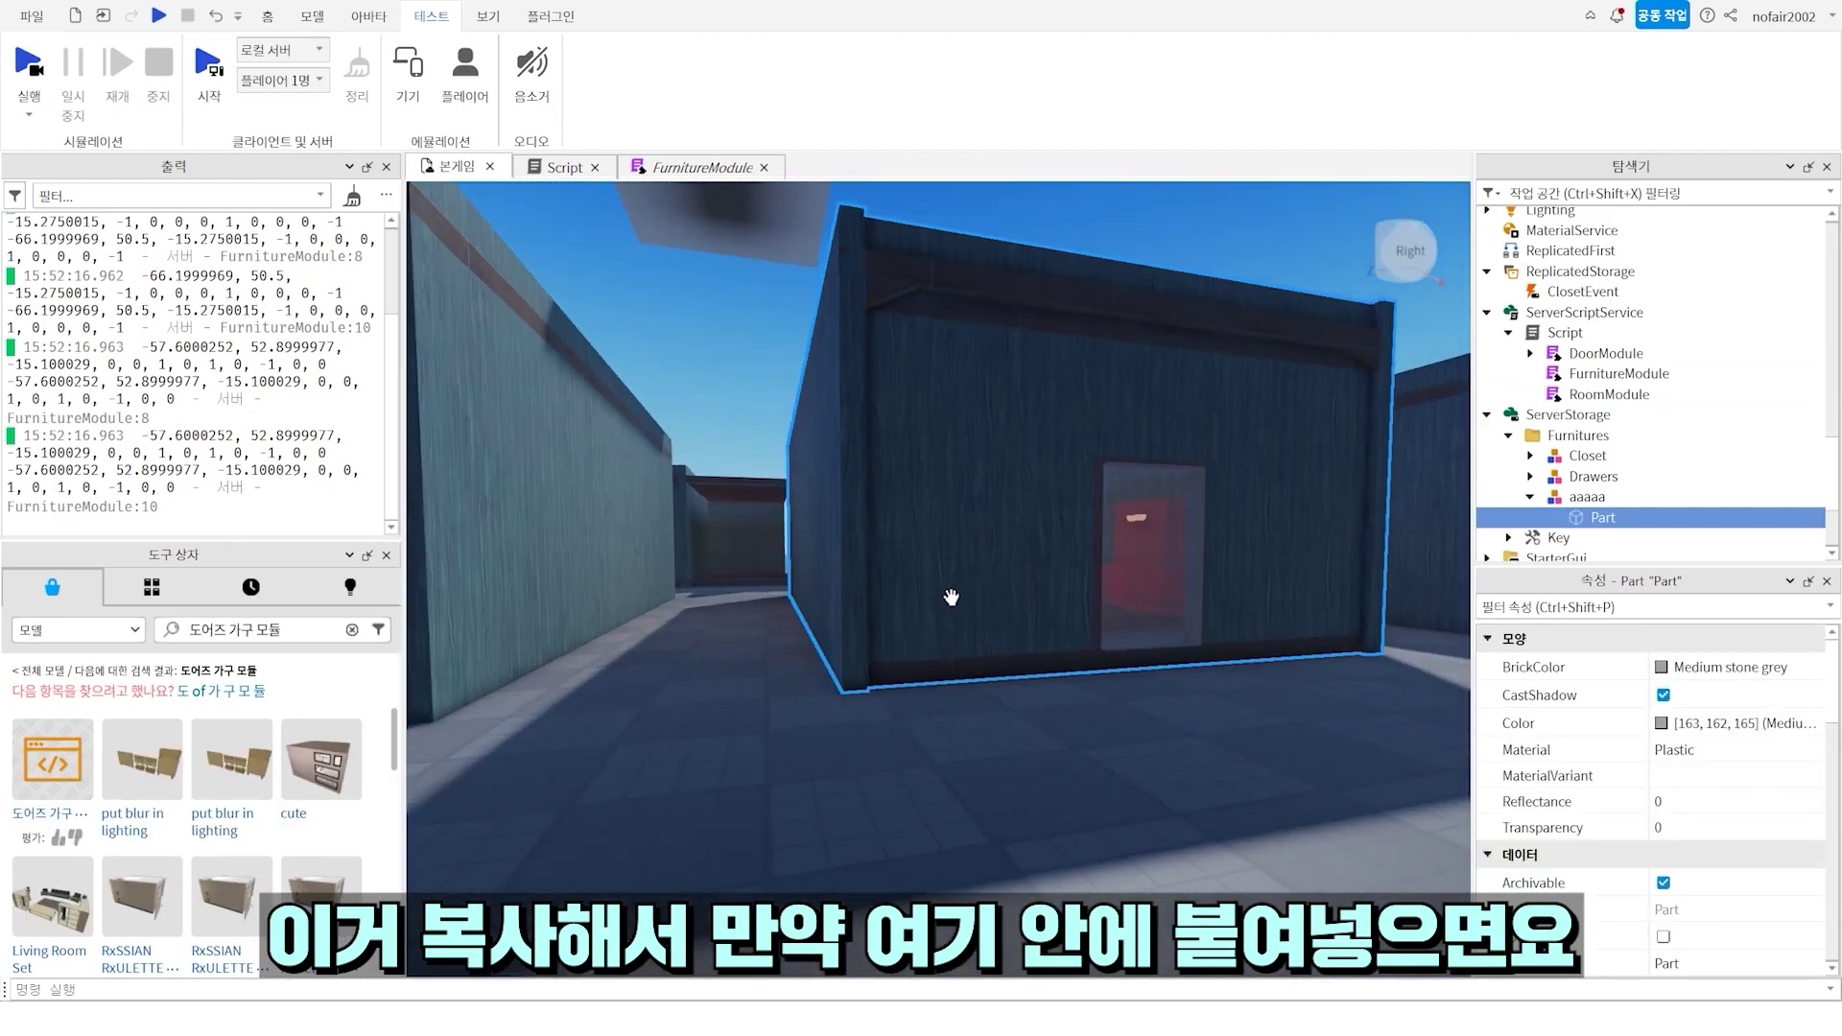
# - Place a red position part named aaaaa in Room3, on the open floor between the Closet and Drawers parts
pyautogui.scroll(10, 951, 597)
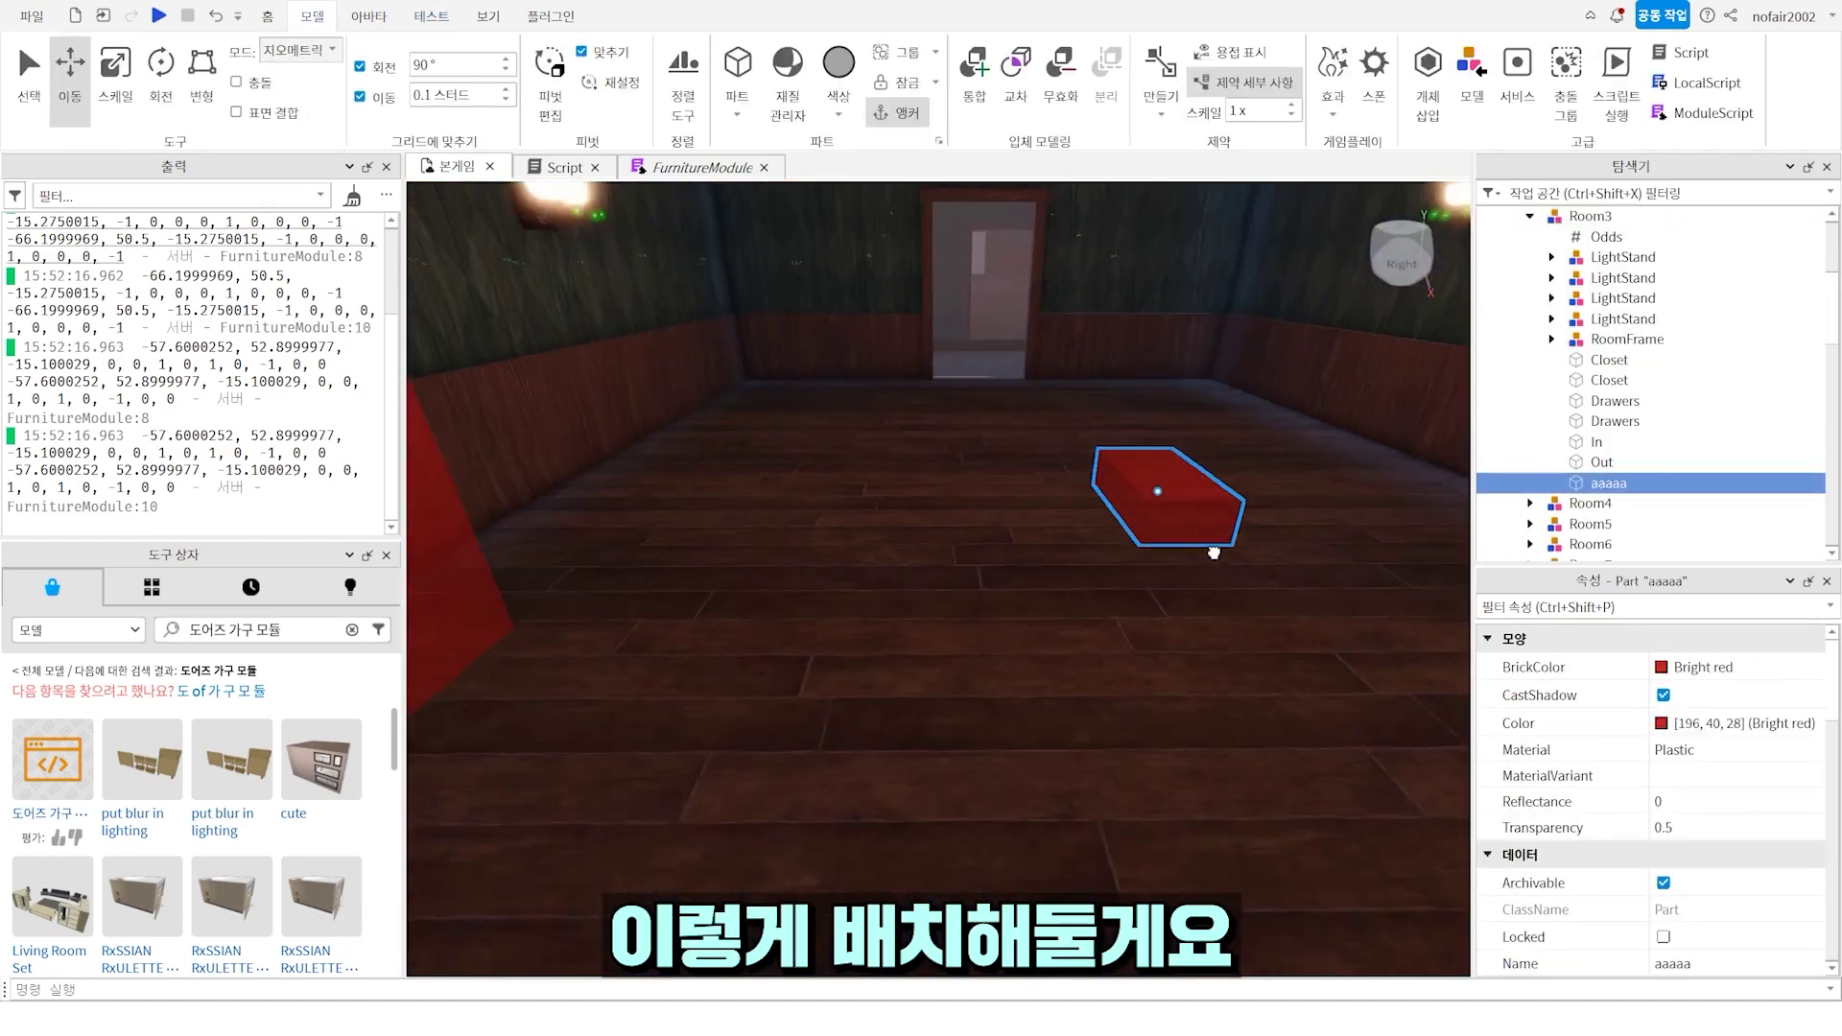
pyautogui.moveTo(1214, 552); pyautogui.dragTo(1106, 624)
pyautogui.scroll(-4, 1106, 625)
pyautogui.moveTo(1106, 624); pyautogui.dragTo(1106, 729, button='right')
pyautogui.scroll(3, 1106, 625)
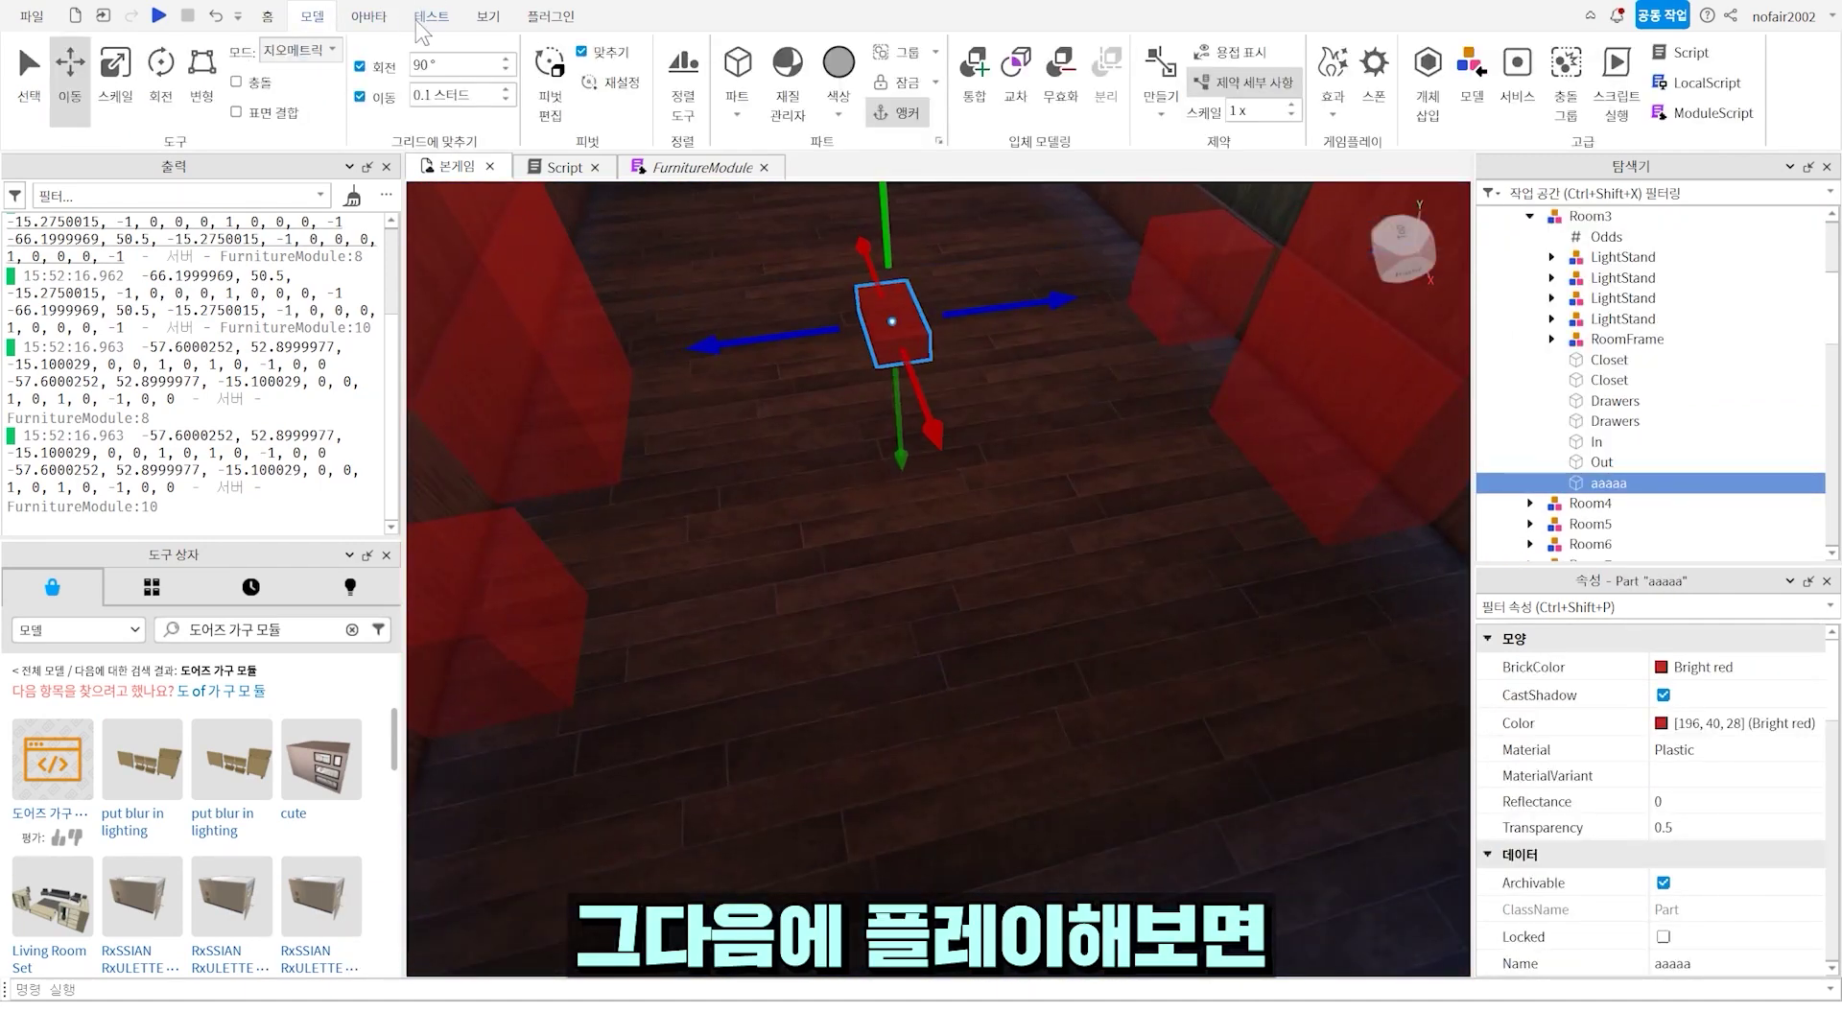
# - Playtest the game, walk through a generated room to check the aaaaa furniture, and stop the test
pyautogui.click(431, 17)
pyautogui.click(34, 64)
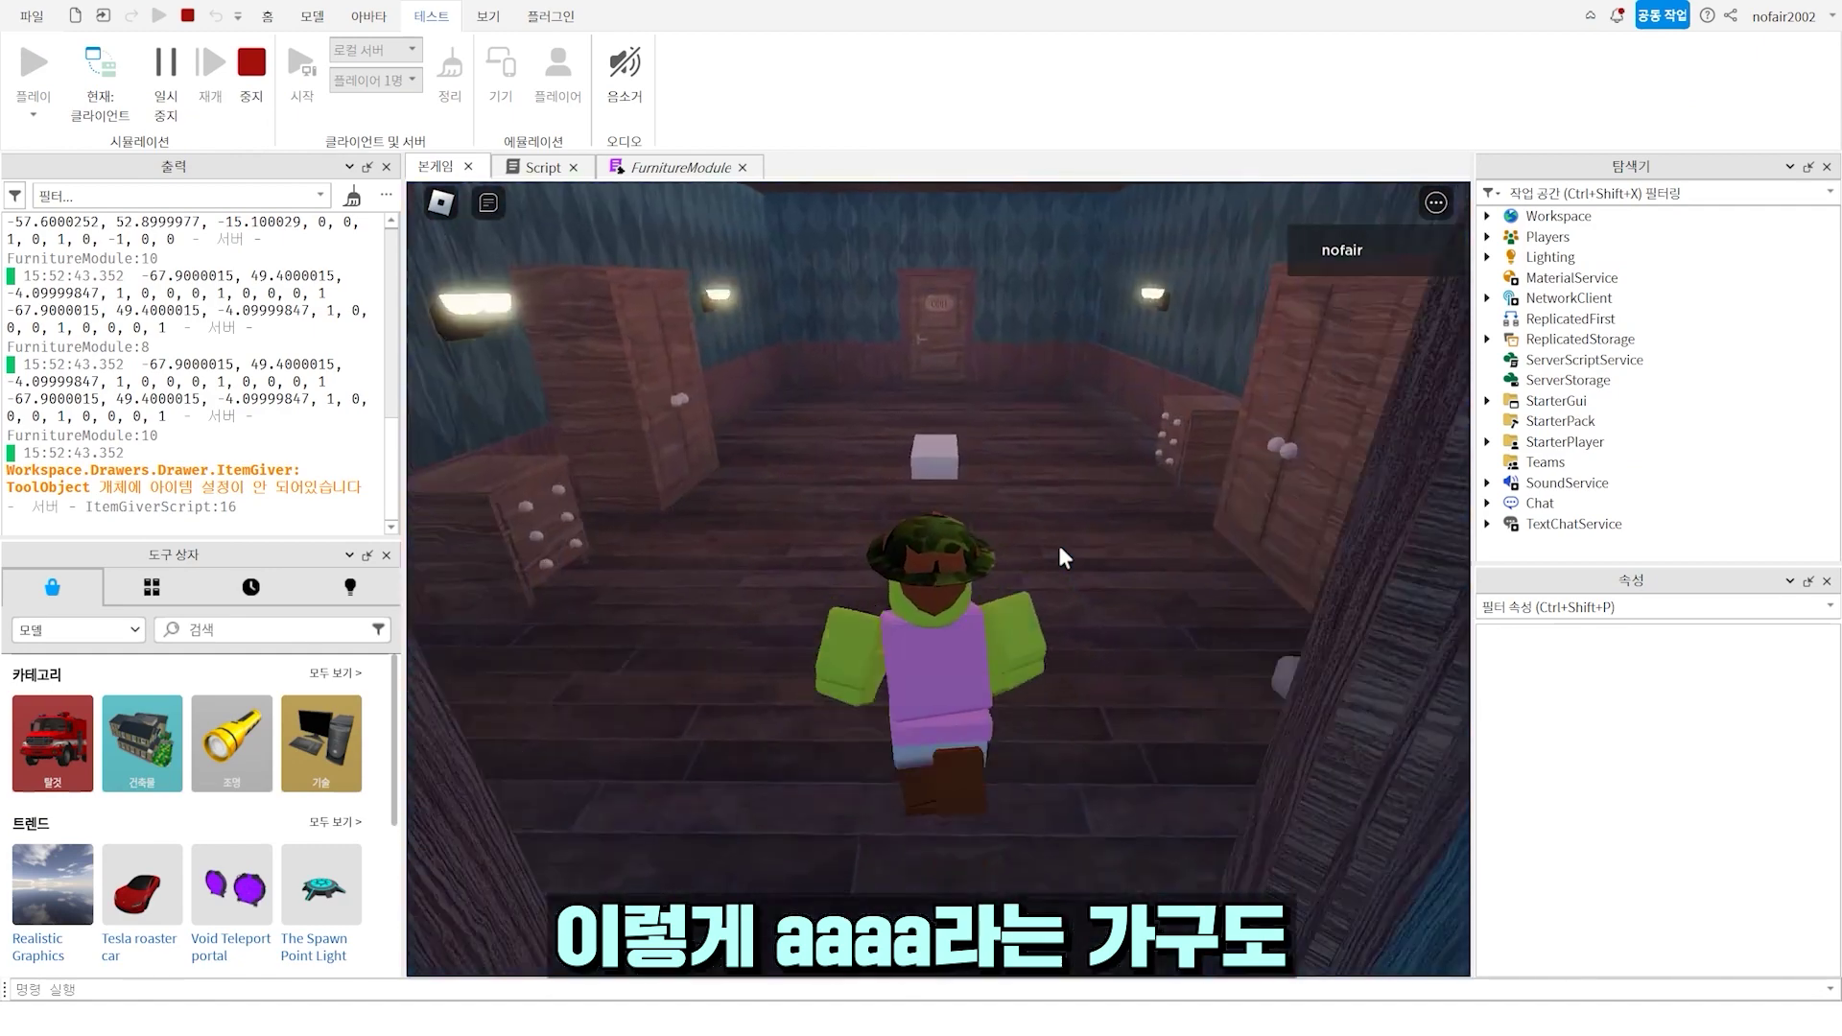
pyautogui.press('w')
pyautogui.moveTo(1059, 548); pyautogui.dragTo(946, 472, button='right')
pyautogui.moveTo(999, 382); pyautogui.dragTo(1110, 741, button='right')
pyautogui.press('w')
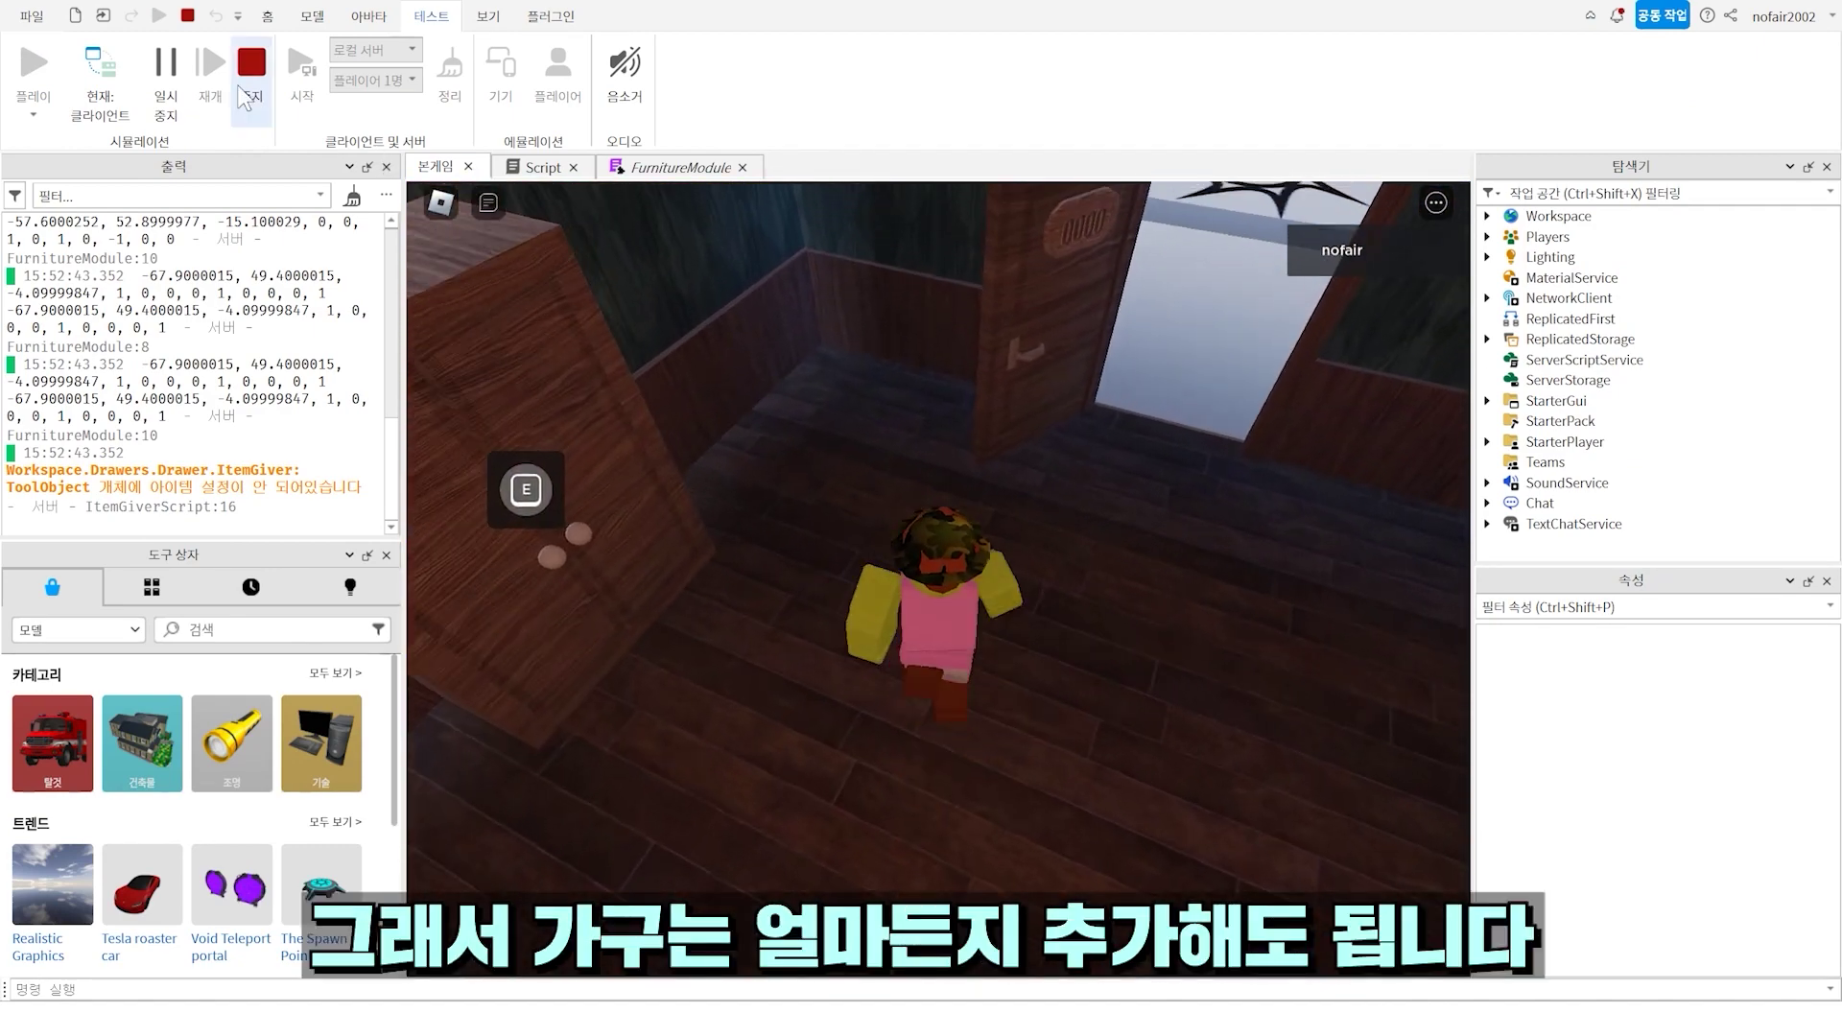
pyautogui.moveTo(729, 460); pyautogui.dragTo(938, 407, button='right')
pyautogui.click(247, 102)
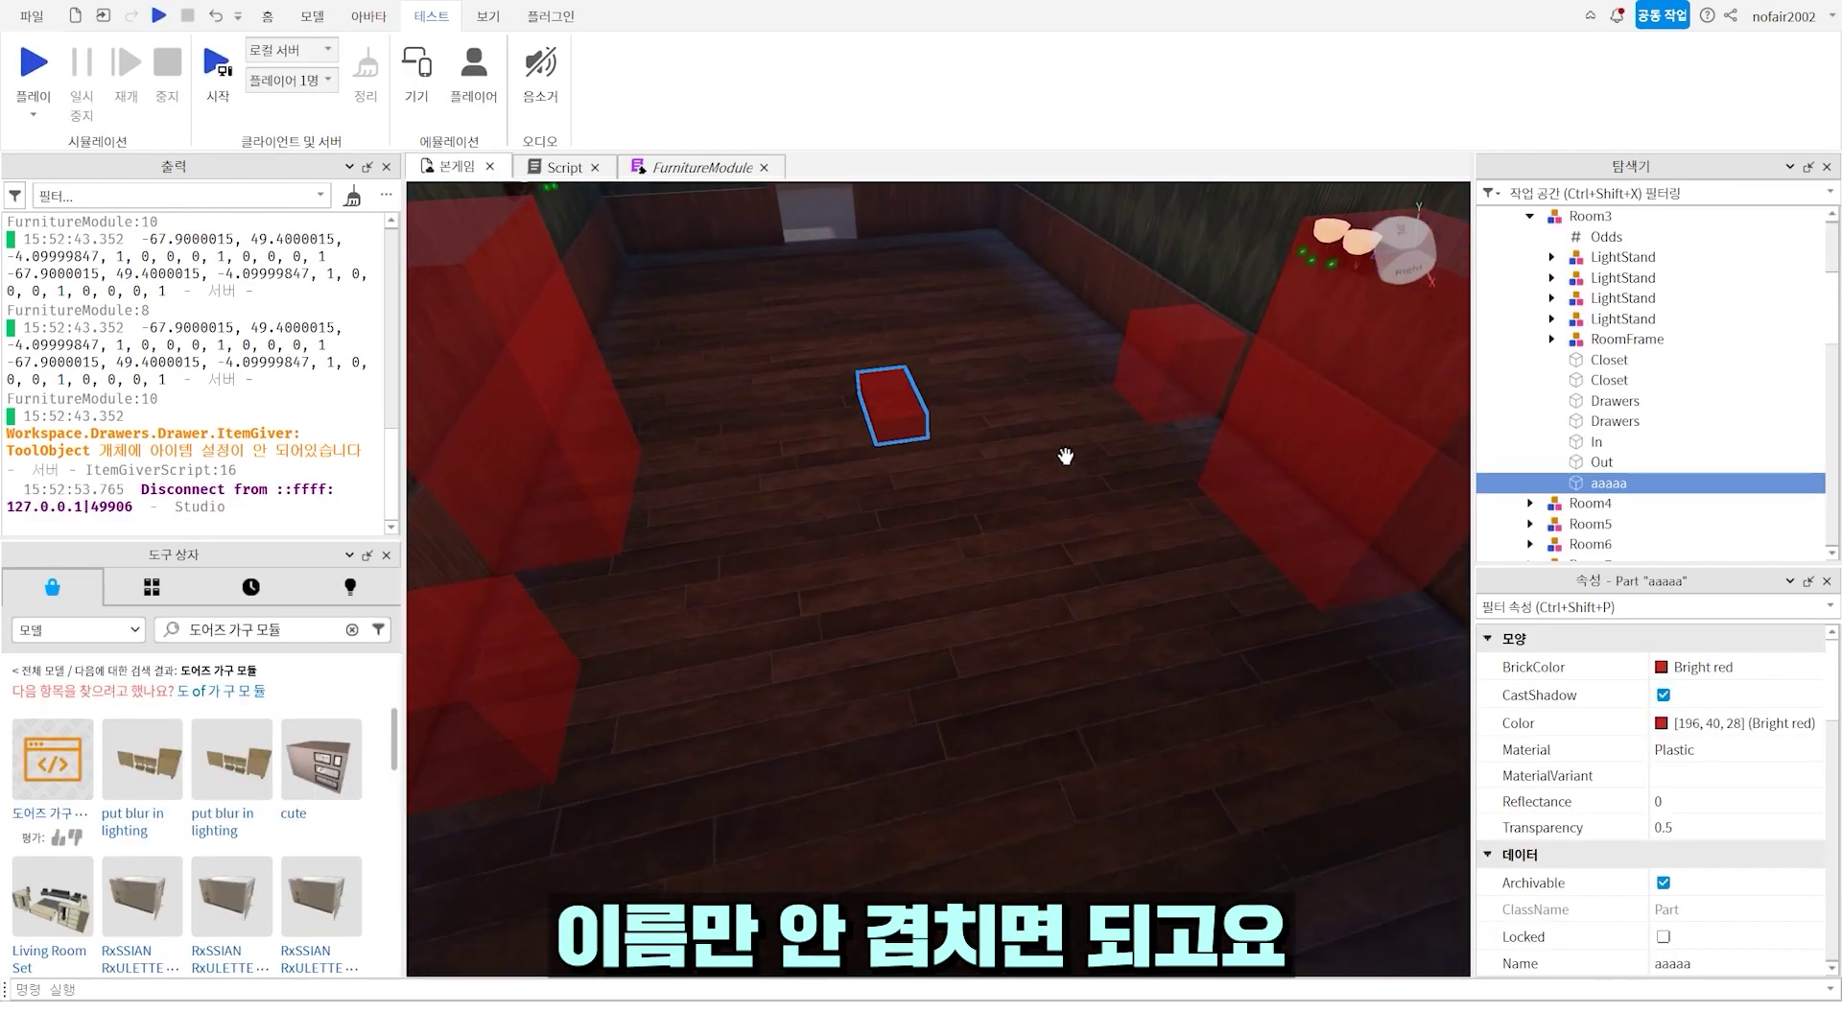
pyautogui.moveTo(1064, 457); pyautogui.dragTo(1043, 435, button='right')
pyautogui.press('s')
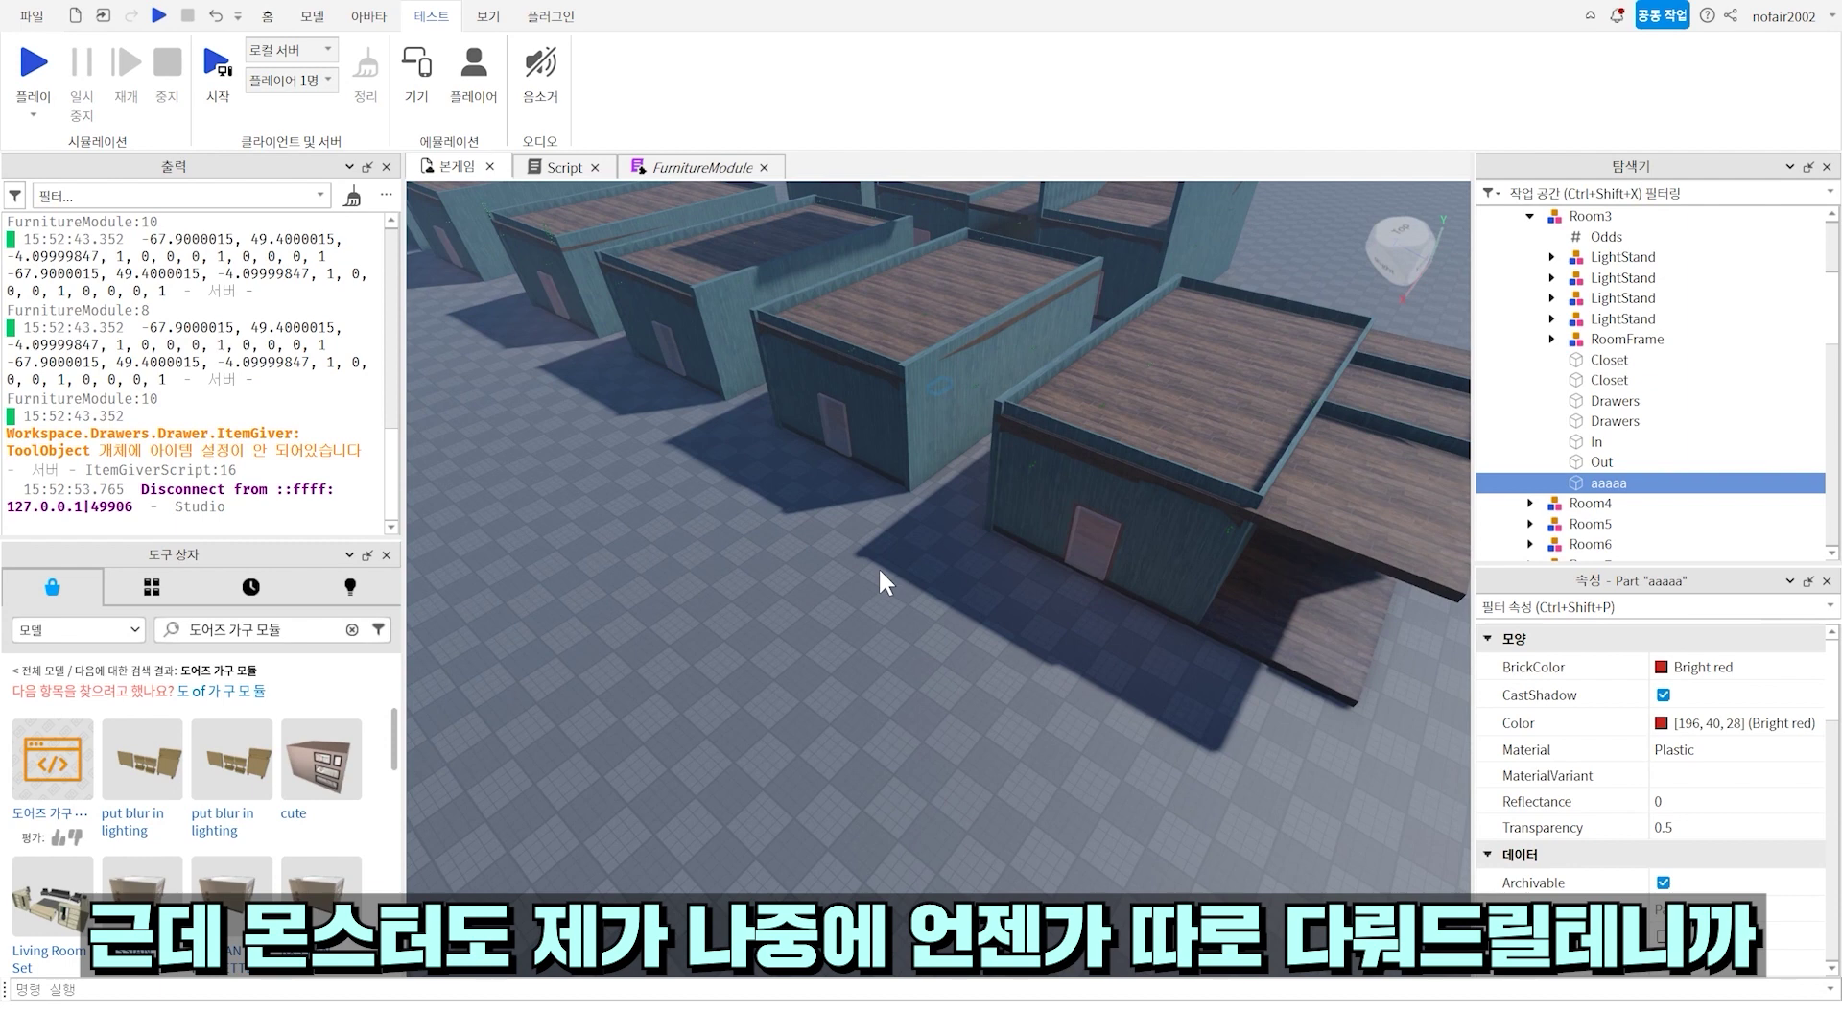
pyautogui.moveTo(982, 602); pyautogui.dragTo(965, 610, button='right')
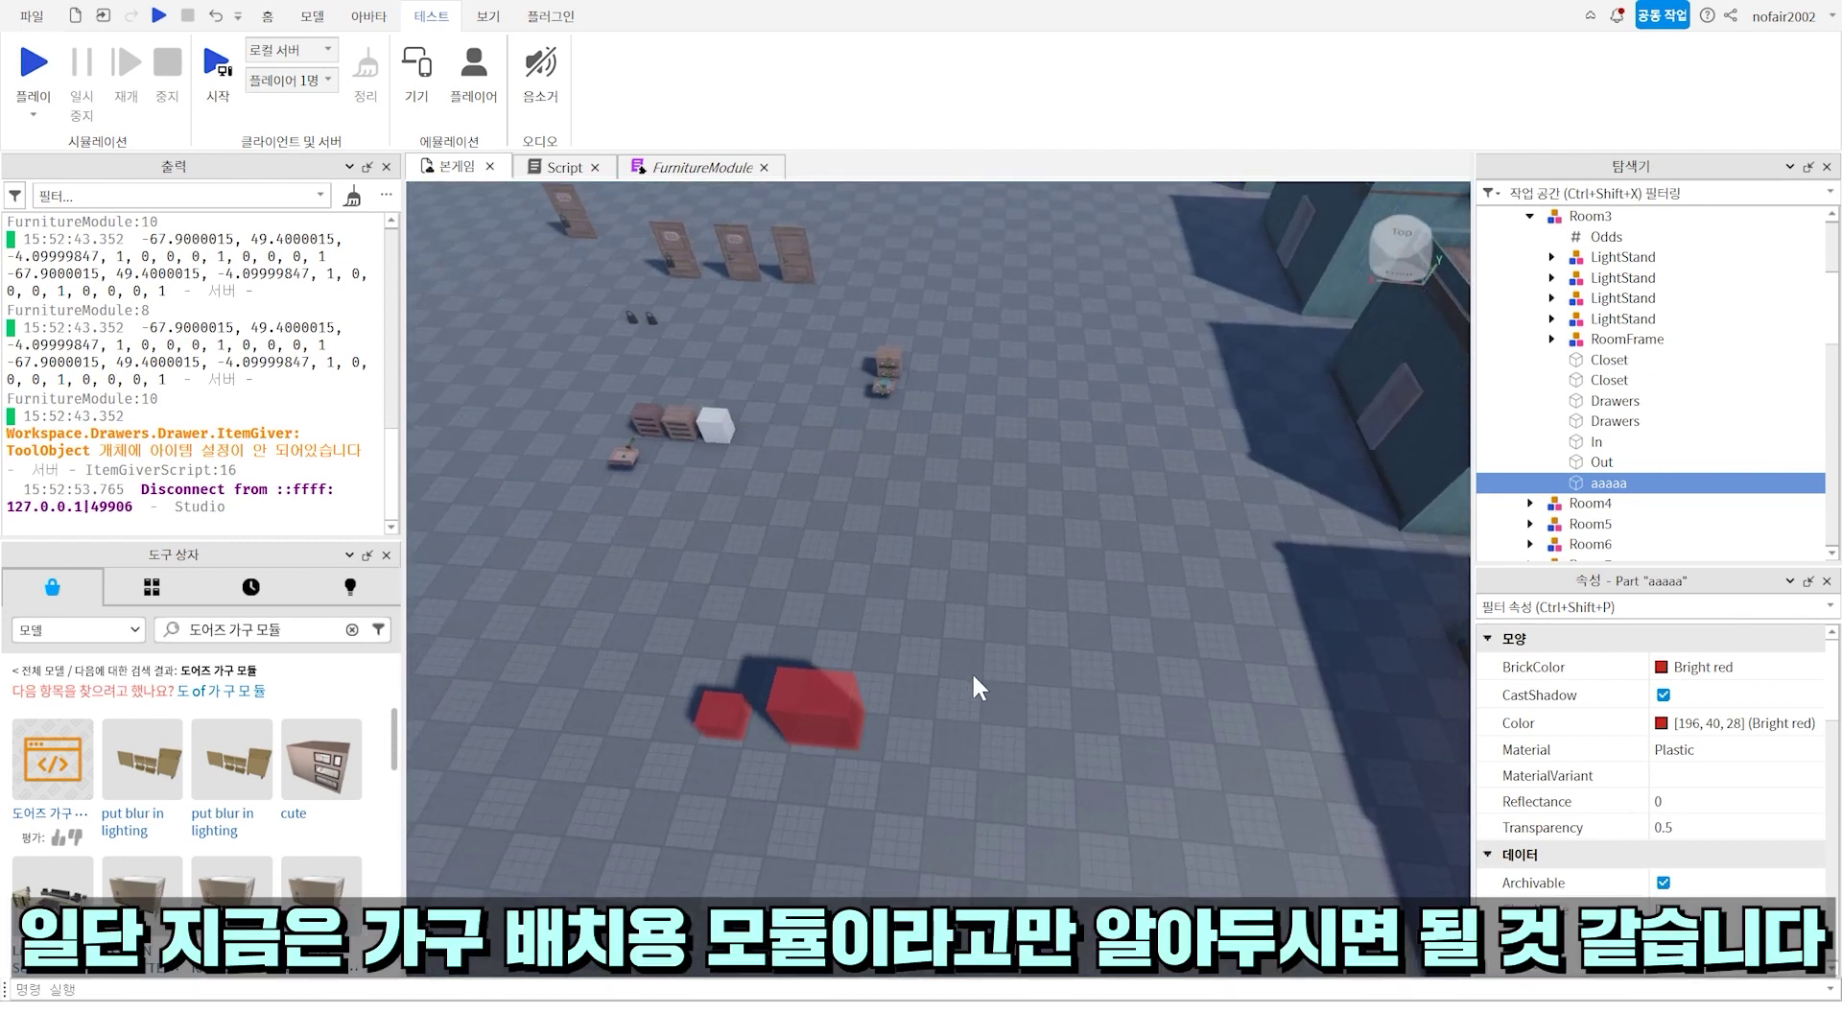
pyautogui.scroll(10, 1787, 450)
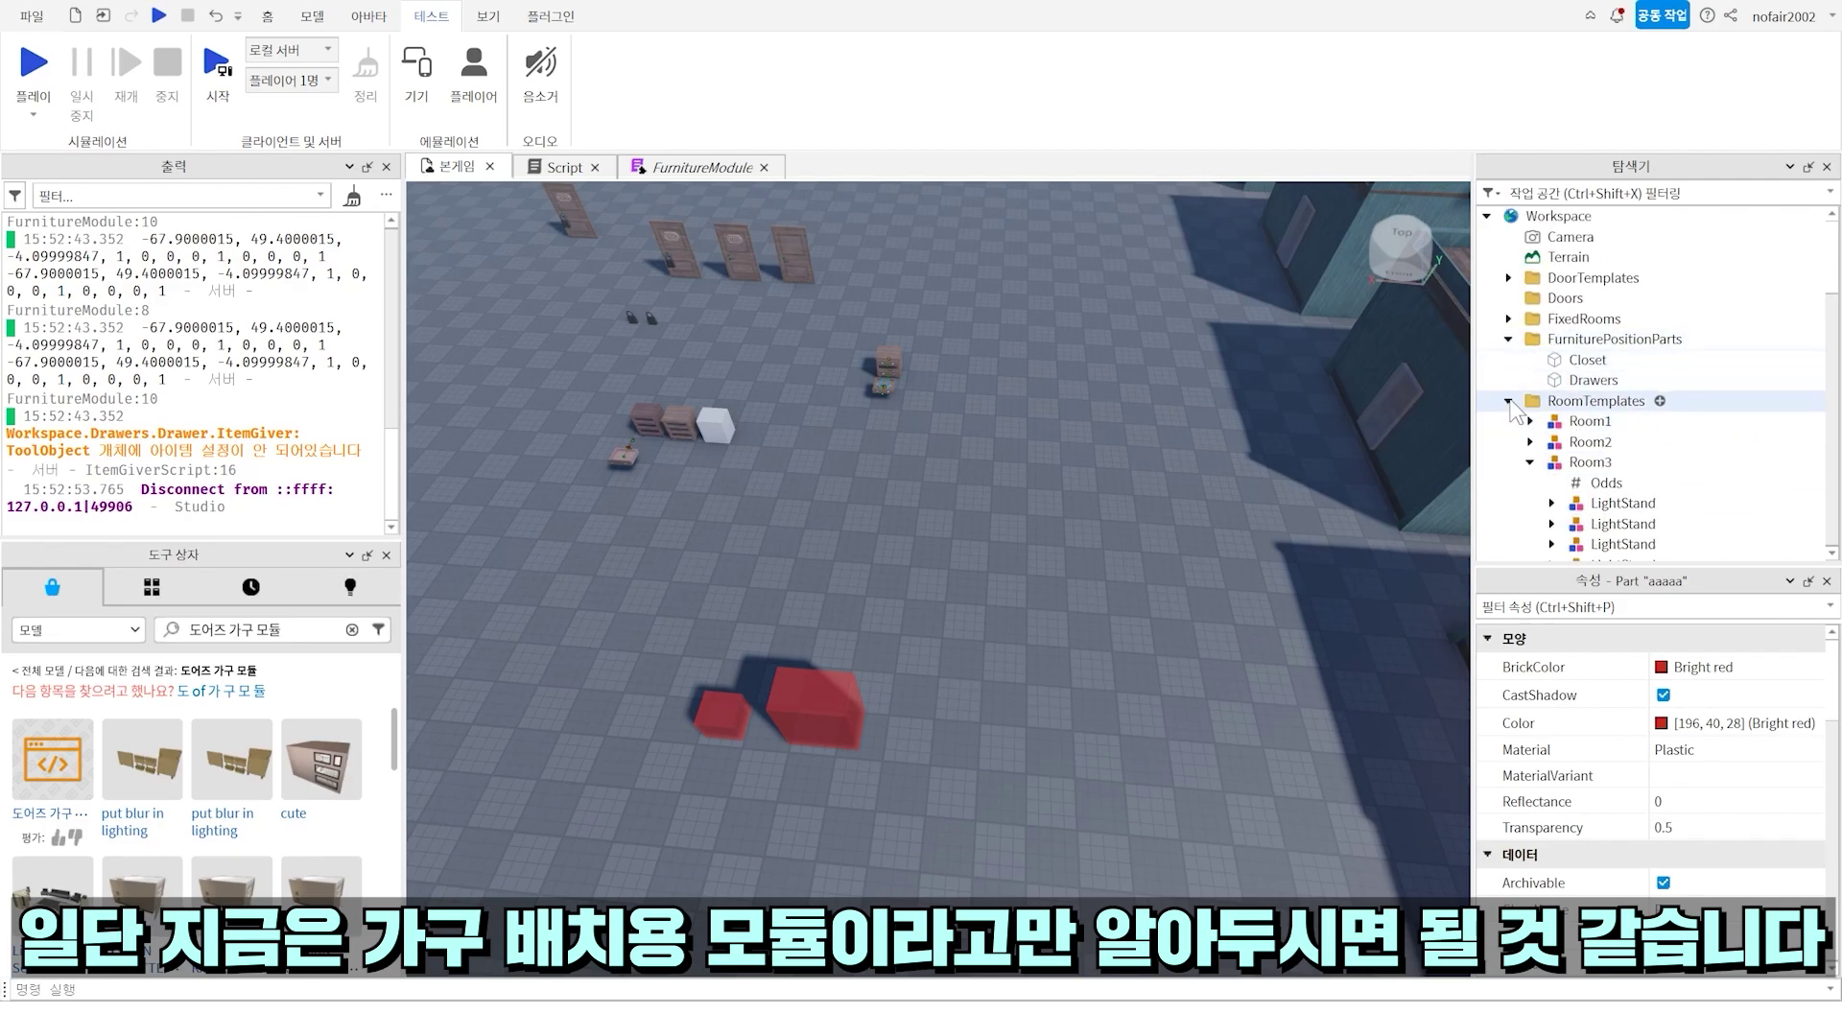